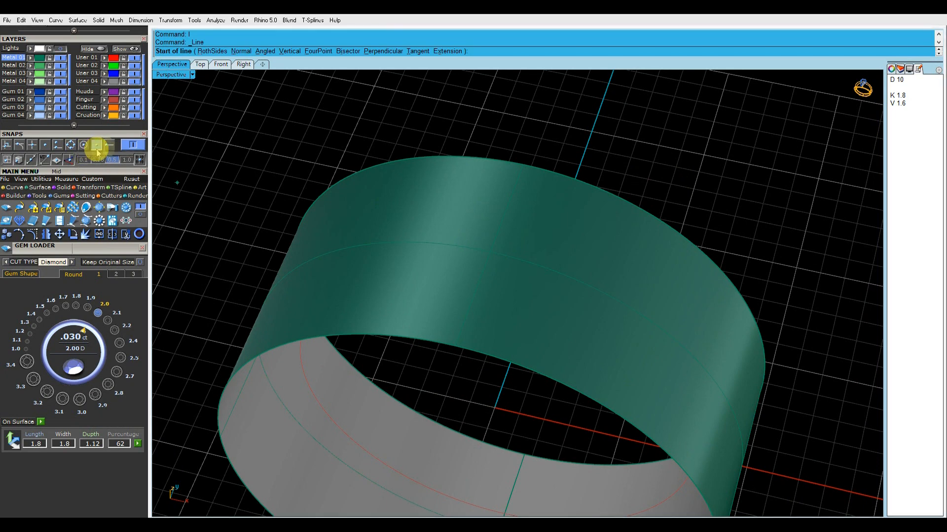
Step: Draw a line across the band's outer surface between its edge midpoints, and hide the band surface's isocurves
left_click(455, 345)
left_click(519, 167)
left_click(534, 240)
left_click(891, 69)
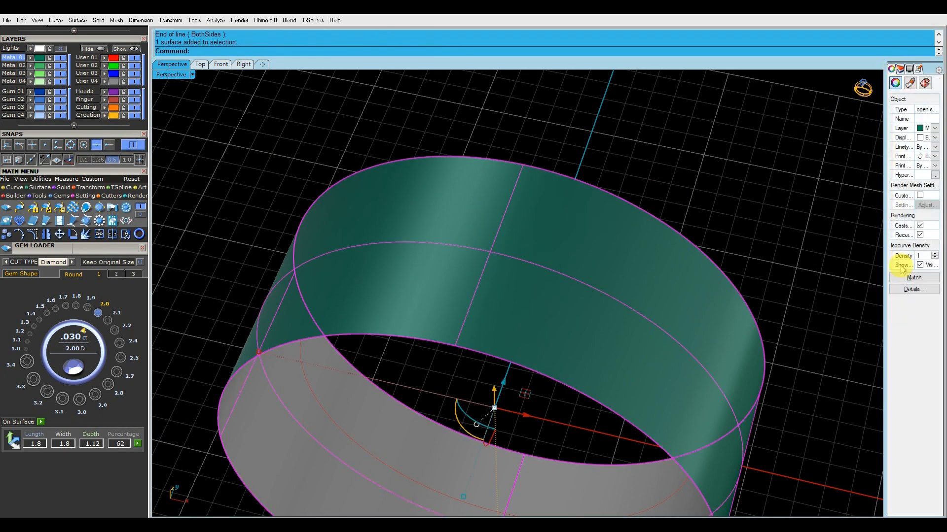
left_click(920, 264)
right_click_drag(714, 205, 661, 220)
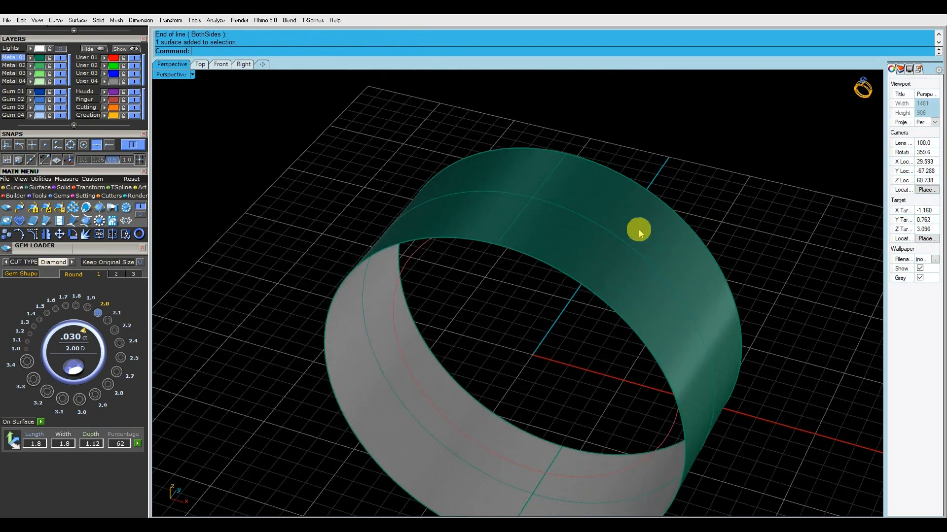
left_click(766, 169)
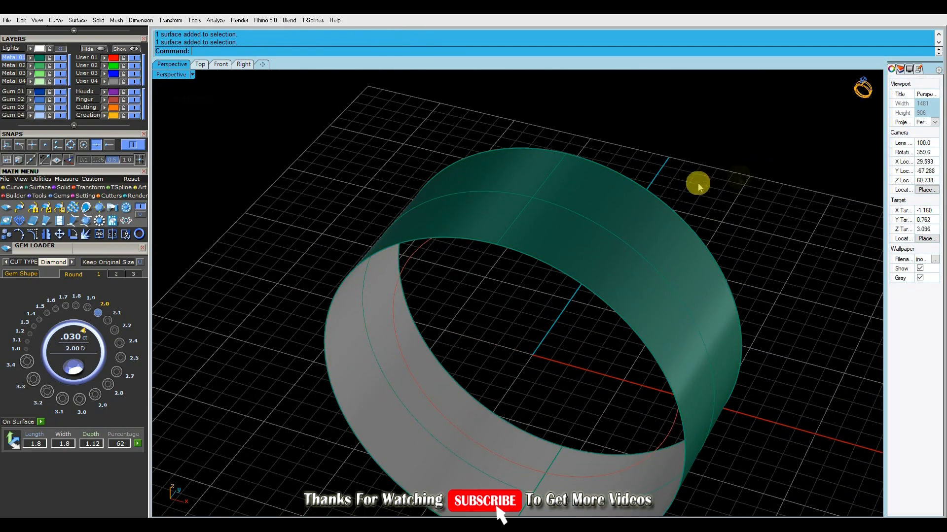
Step: Create a Gem on Curve row along the band's center curve, with the culet direction set to Object using the band surface
left_click(631, 210)
right_click_drag(625, 209, 575, 206)
left_click(588, 229)
scroll(588, 230, "up", 2)
type("gc")
key("Return")
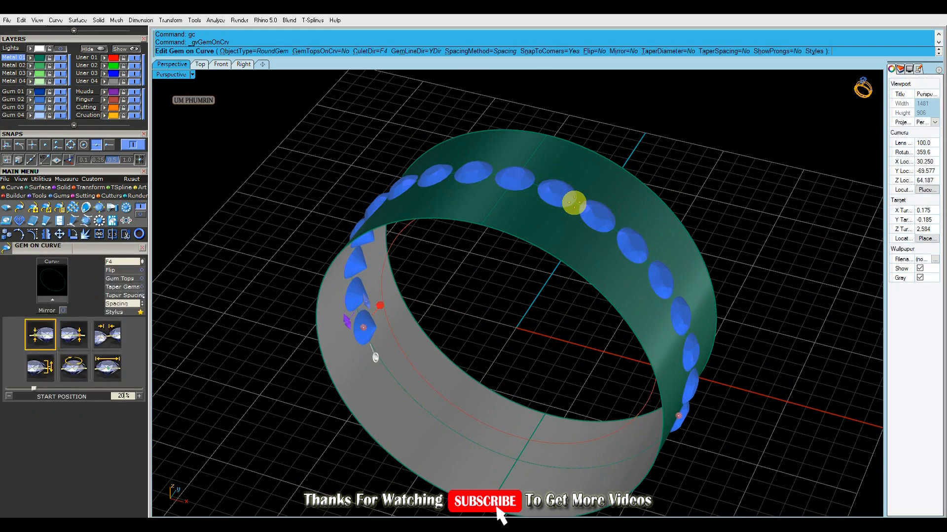
scroll(572, 204, "down", 2)
left_click(127, 265)
left_click(127, 266)
right_click_drag(599, 246, 575, 271)
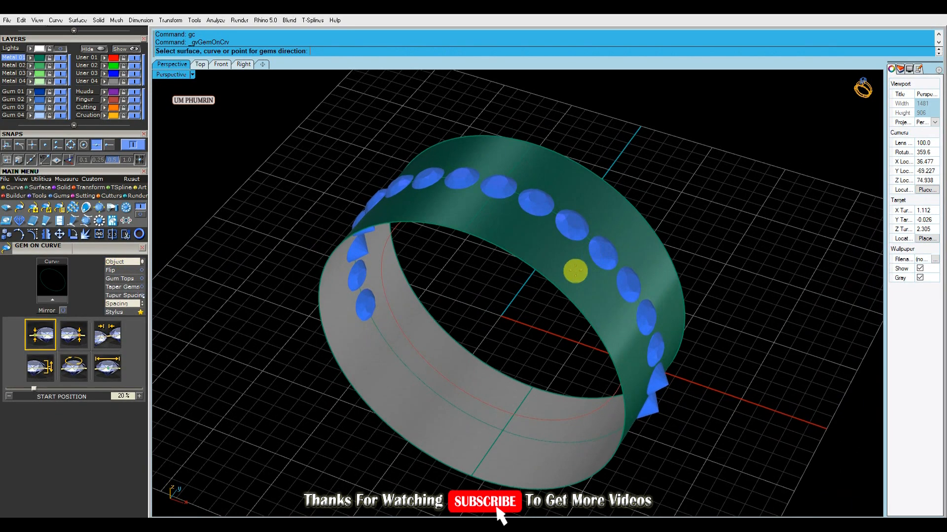
Step: Set the gems' start size to 1.8 mm and spacing to 0.2 mm, using the Fixed spacing method
left_click(105, 370)
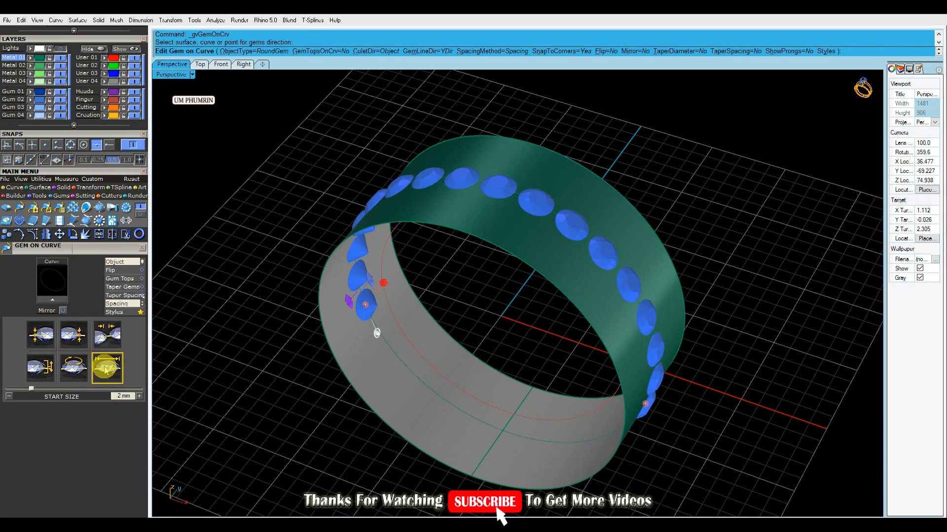
type("1")
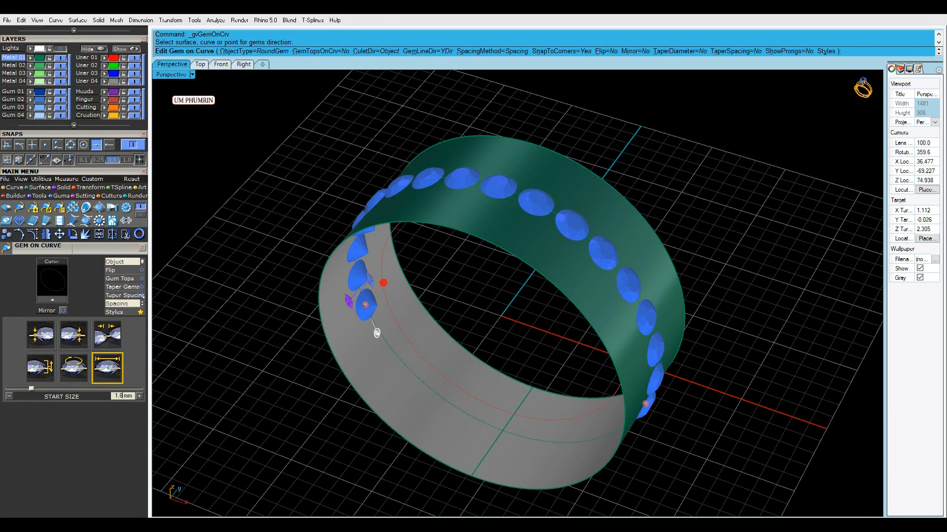
type(".8")
key("Return")
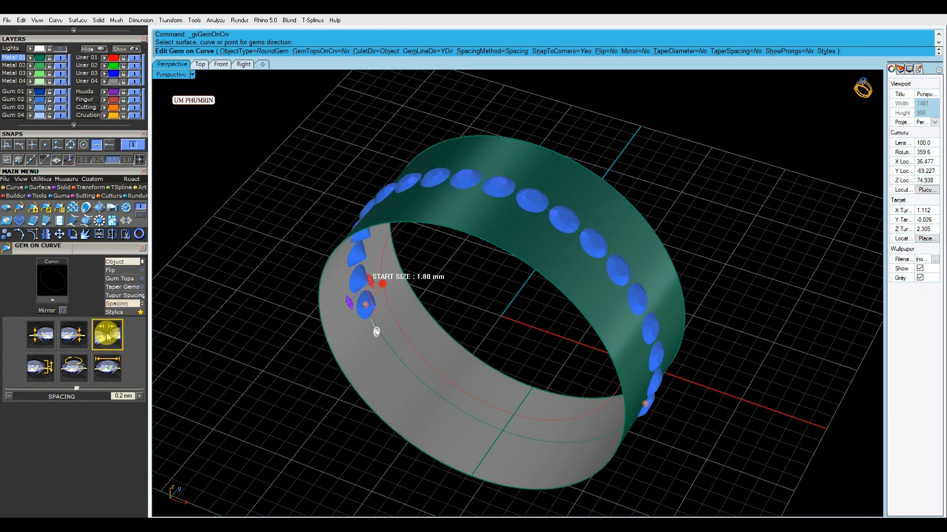
key("Return")
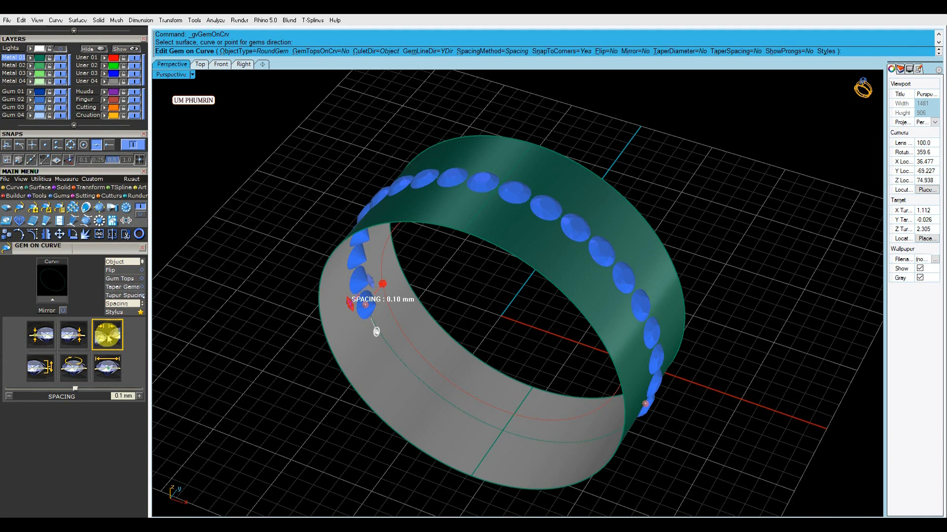
type("0.2")
key("Return")
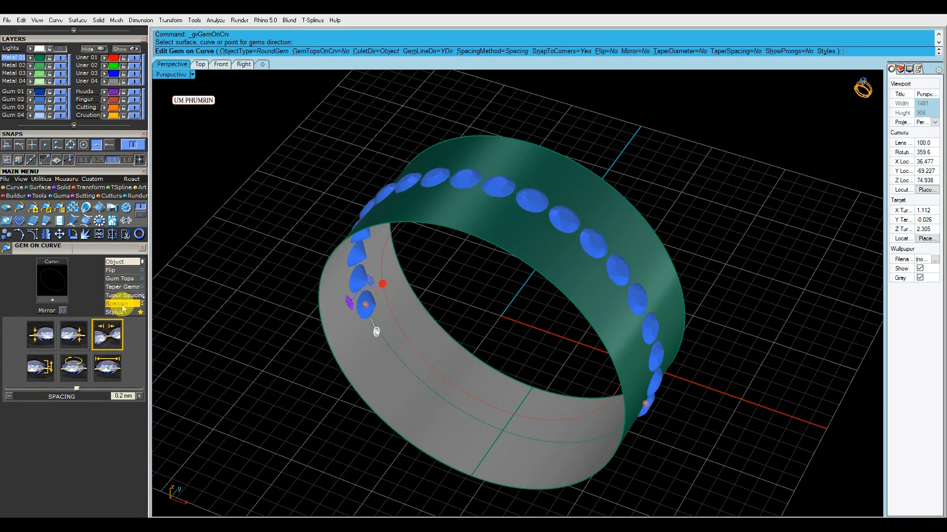
left_click(129, 304)
Step: Shorten the gem row so it starts near the top of the band and ends at about 58.7%
left_click_drag(368, 303, 363, 299)
left_click_drag(644, 406, 502, 190)
left_click_drag(358, 305, 490, 186)
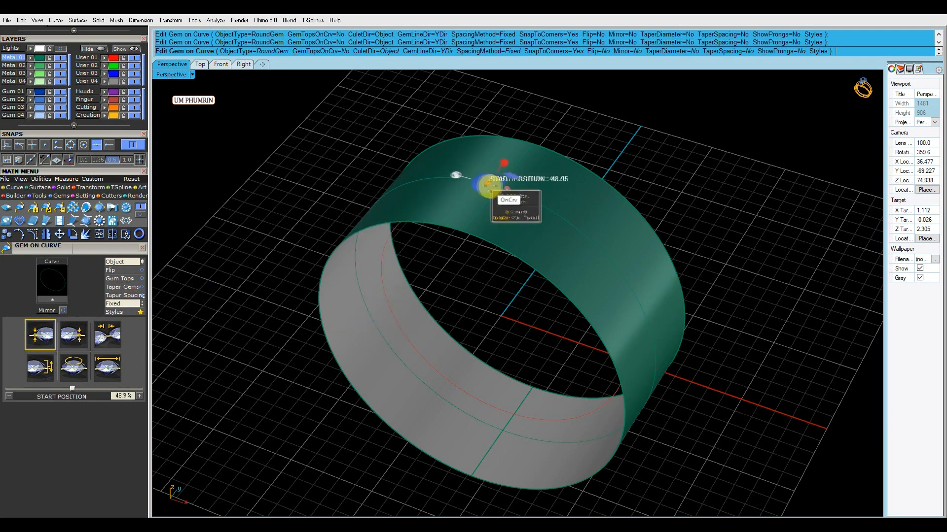
scroll(499, 182, "up", 5)
left_click_drag(527, 245, 691, 277)
scroll(505, 252, "up", 3)
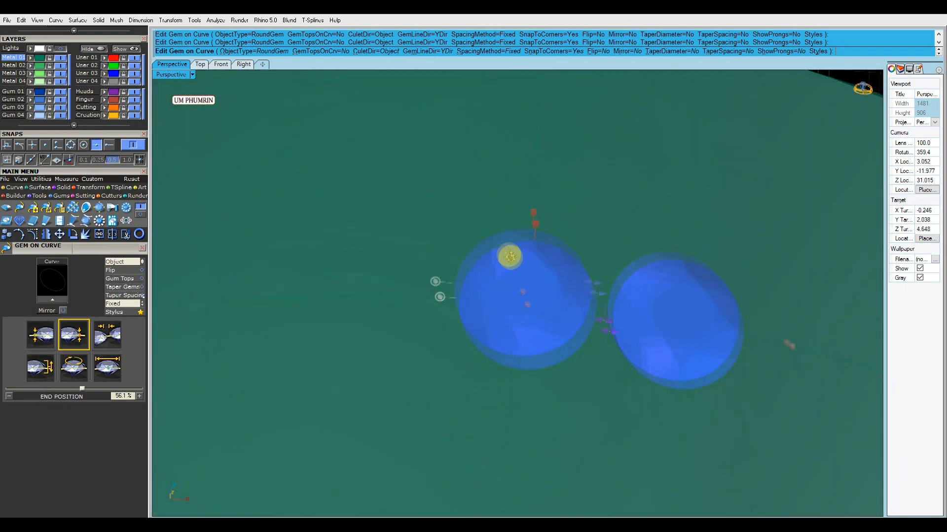
left_click_drag(777, 290, 803, 311)
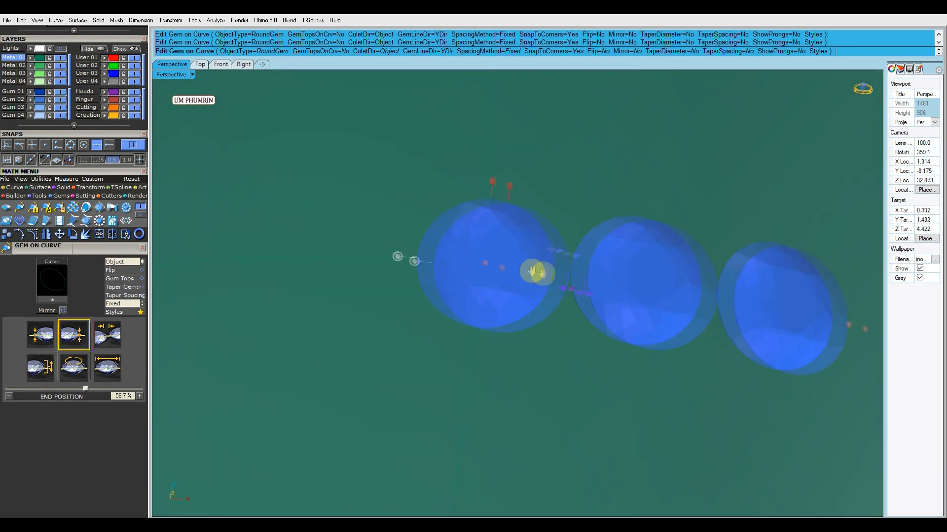
Step: Align the first gem with the line across the band by setting the start position to 50%
scroll(524, 269, "up", 3)
left_click_drag(519, 269, 516, 267)
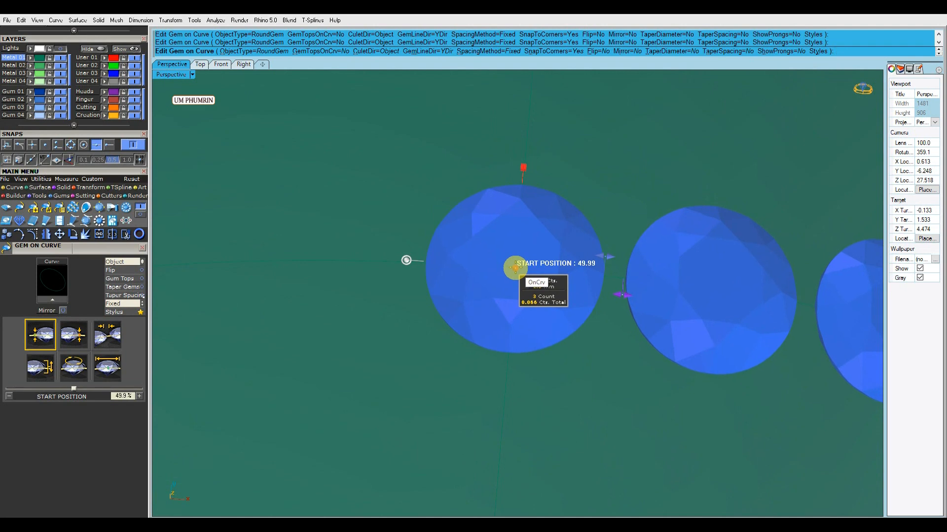
scroll(523, 264, "down", 6)
right_click_drag(528, 262, 526, 241)
scroll(521, 259, "up", 10)
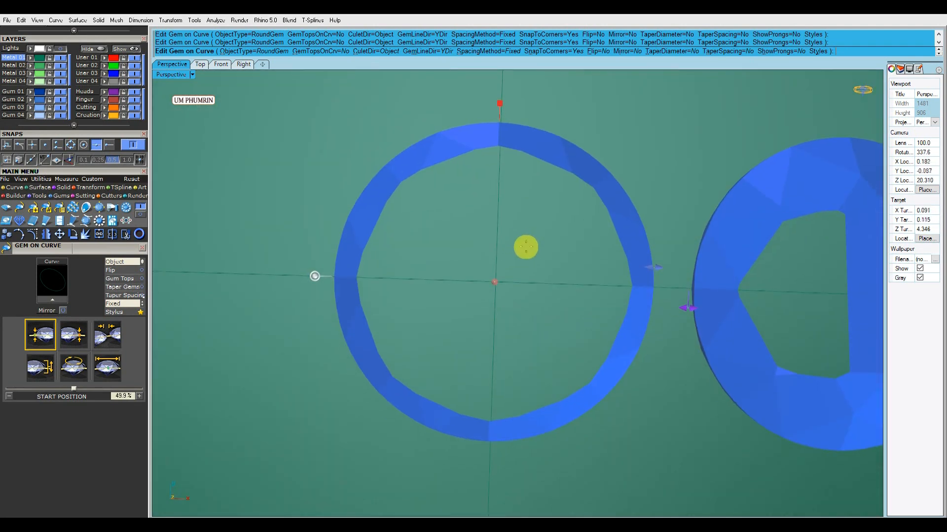
left_click_drag(498, 281, 497, 282)
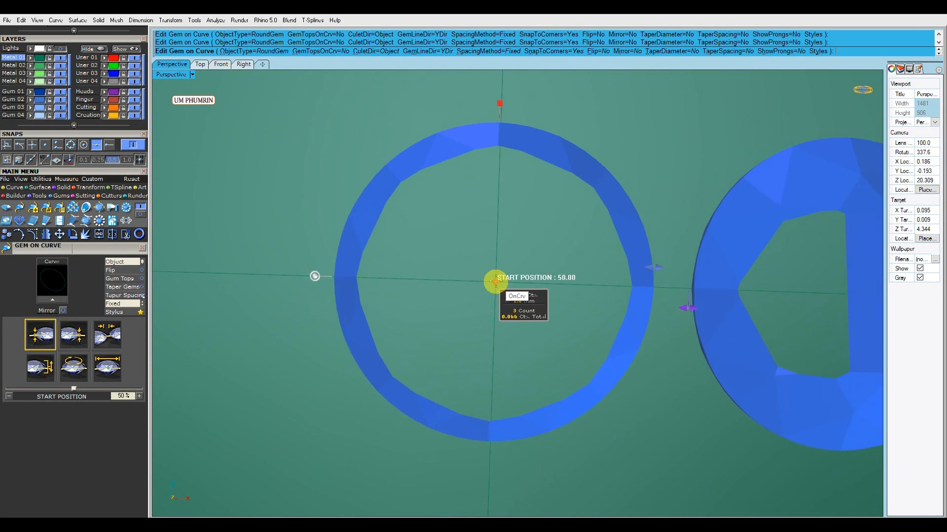
mouse_move(495, 288)
left_mouse_down()
mouse_move(494, 300)
mouse_move(497, 280)
left_mouse_up()
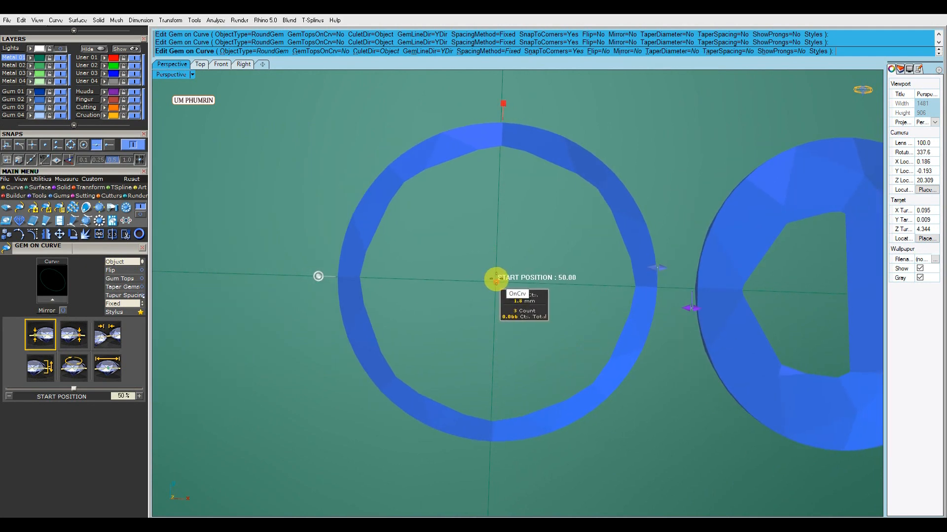
Step: Extend the gem row down the side of the band to an end position of about 76.7%
scroll(497, 278, "down", 9)
right_click_drag(498, 277, 534, 237)
scroll(594, 252, "down", 6)
left_click_drag(613, 238, 742, 417)
right_click_drag(743, 417, 667, 334)
left_click_drag(667, 334, 667, 373)
scroll(668, 372, "down", 5)
right_click_drag(668, 372, 612, 327)
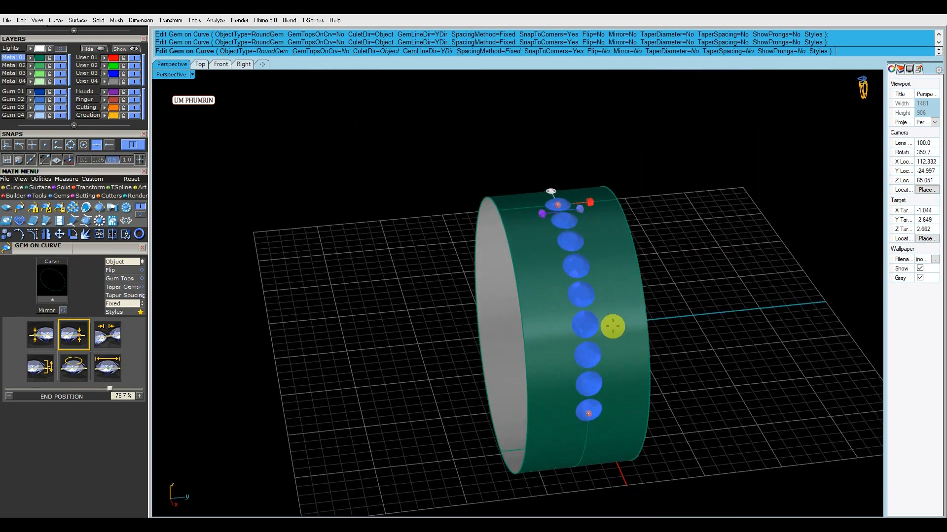
Step: Check the gem row's spacing and alignment along the band, and accept the gems
left_click(108, 335)
right_click_drag(591, 340, 571, 300)
scroll(613, 346, "up", 4)
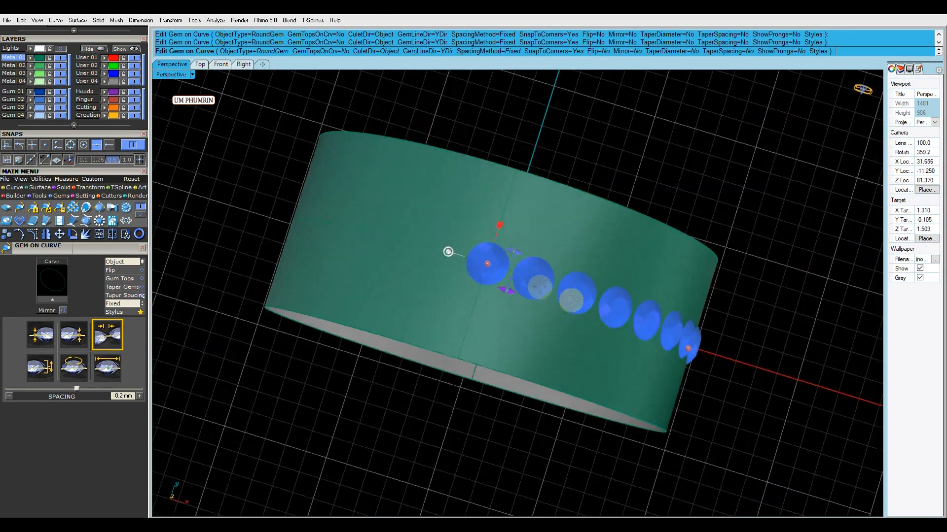
scroll(489, 275, "up", 10)
scroll(493, 291, "down", 10)
right_click_drag(488, 270, 573, 318)
right_click(573, 320)
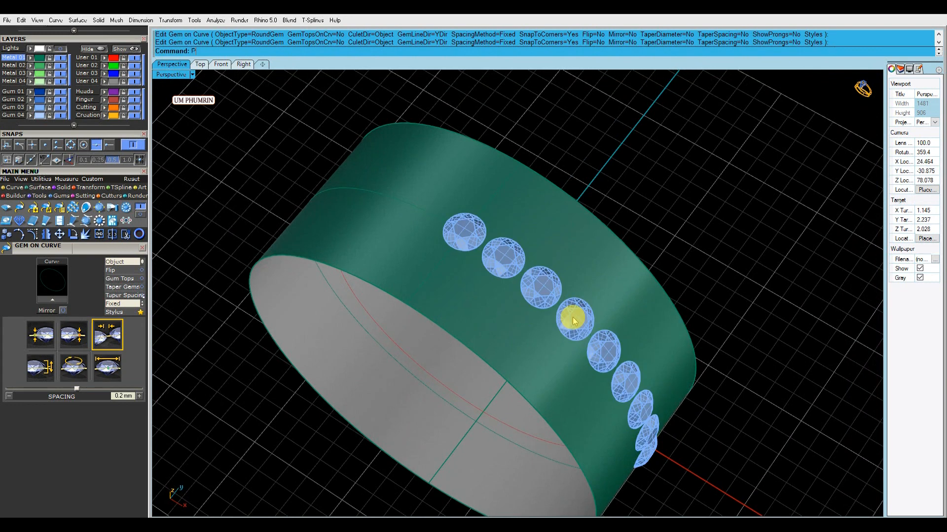
Step: Start Prong on Surface with the band's outer surface as the target, and hide surface isocurves in the Shaded display
type("ps")
key("Return")
left_click(911, 70)
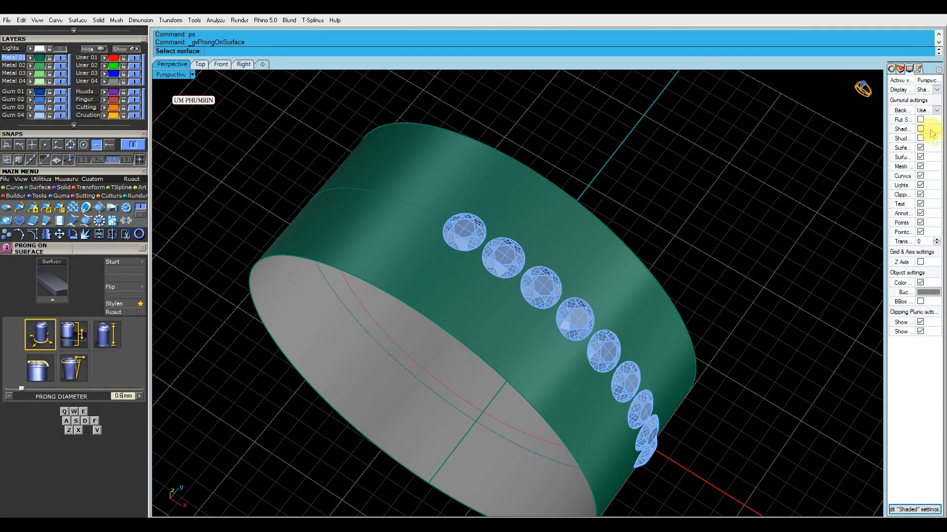
scroll(568, 256, "up", 3)
left_click(574, 249)
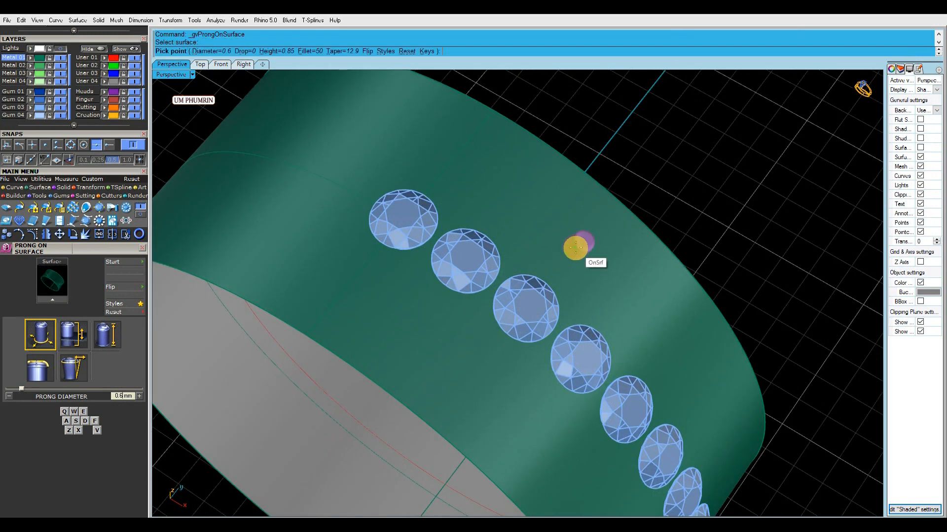
Step: Set the prong taper to 0 and the fillet to 75, keeping the drop at 0
left_click(340, 51)
type("0")
key("Return")
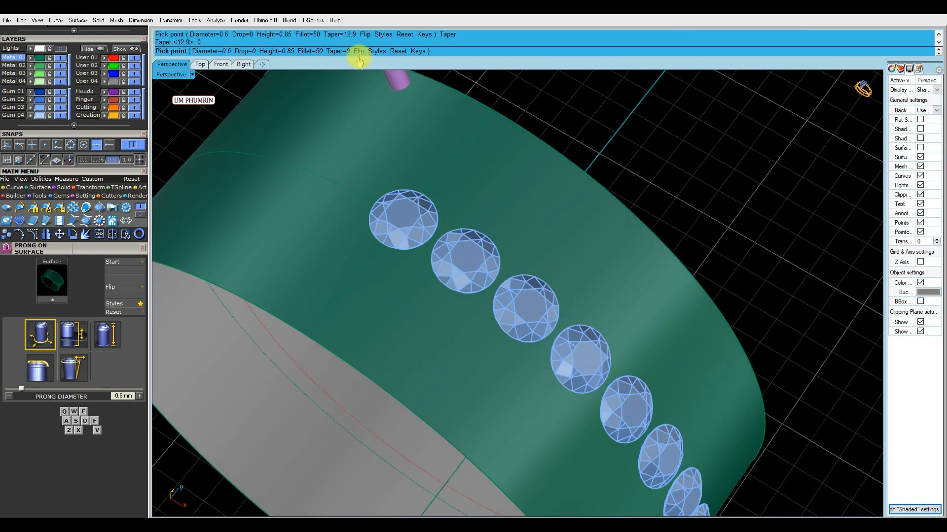
left_click(309, 51)
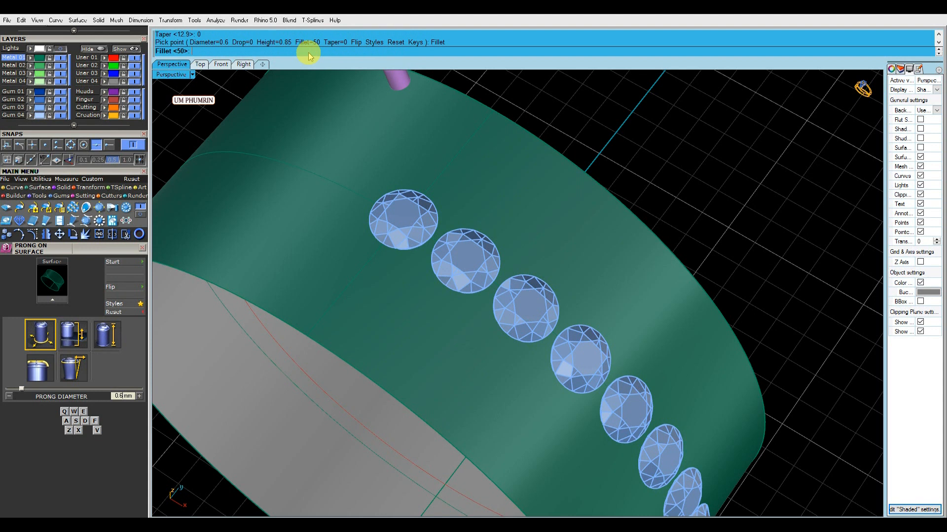
type("75")
key("Return")
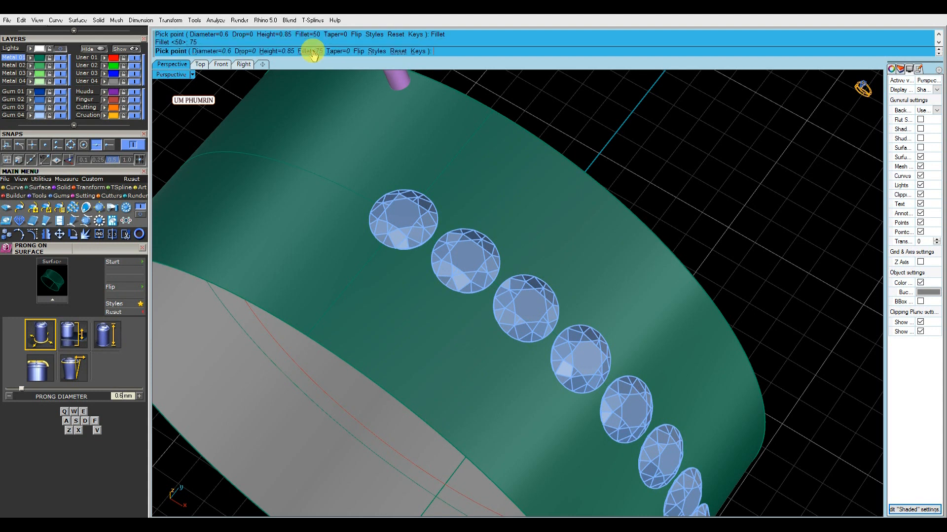
left_click(245, 51)
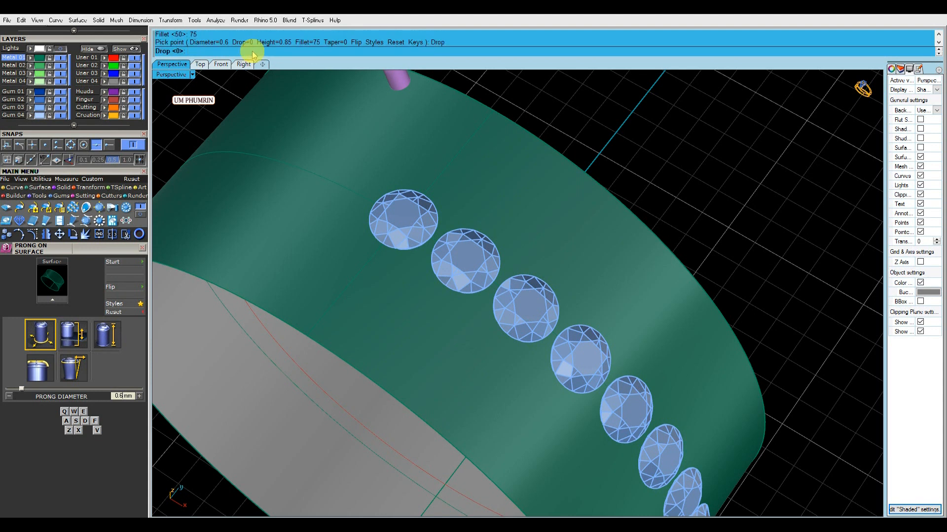
right_click(380, 135)
Step: Examine how the 0.6 mm prong fits between the first two gems with midpoint snapping off, without placing it
scroll(379, 174, "down", 4)
right_click_drag(378, 175, 457, 131)
scroll(455, 254, "up", 4)
right_click_drag(445, 186, 418, 229)
scroll(418, 232, "up", 3)
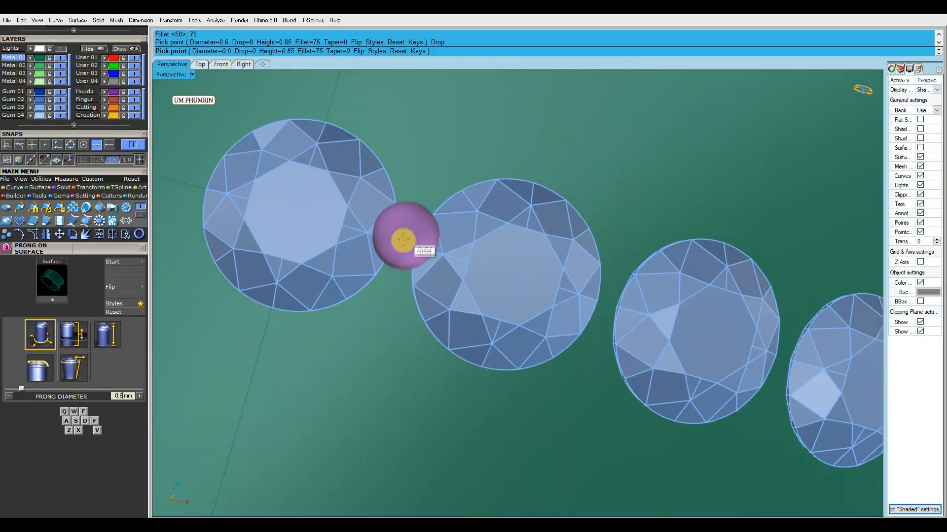
left_click(96, 144)
scroll(400, 246, "up", 2)
right_click_drag(400, 246, 386, 233, "shift")
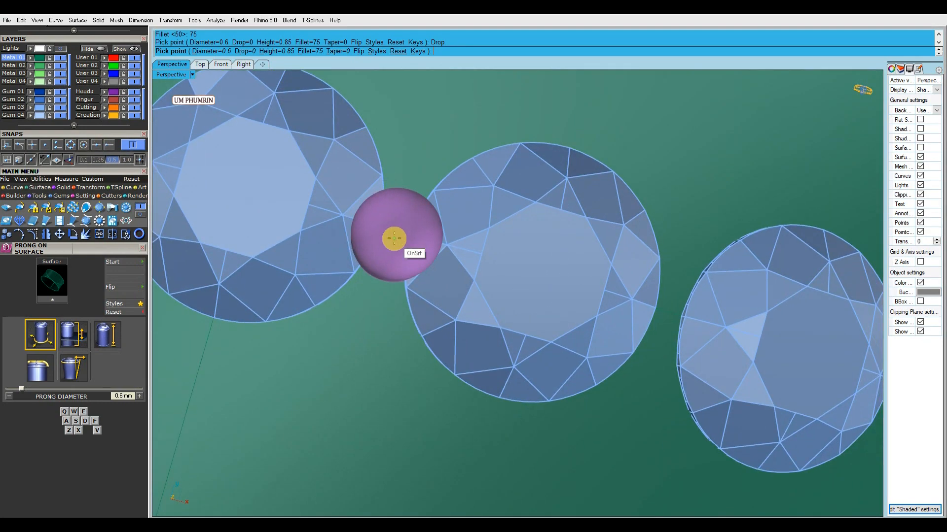
scroll(391, 232, "down", 5)
scroll(403, 215, "up", 2)
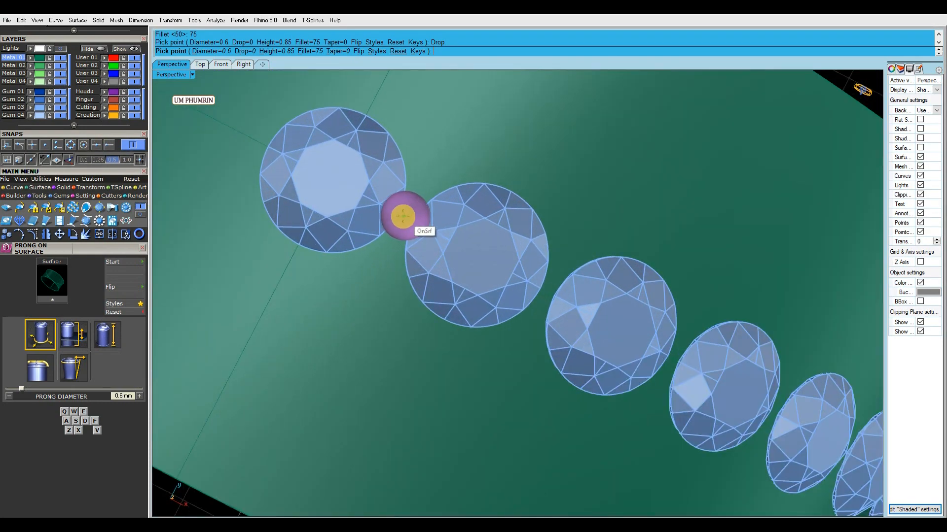
scroll(403, 217, "down", 2)
right_click_drag(402, 216, 440, 142)
scroll(363, 179, "up", 8)
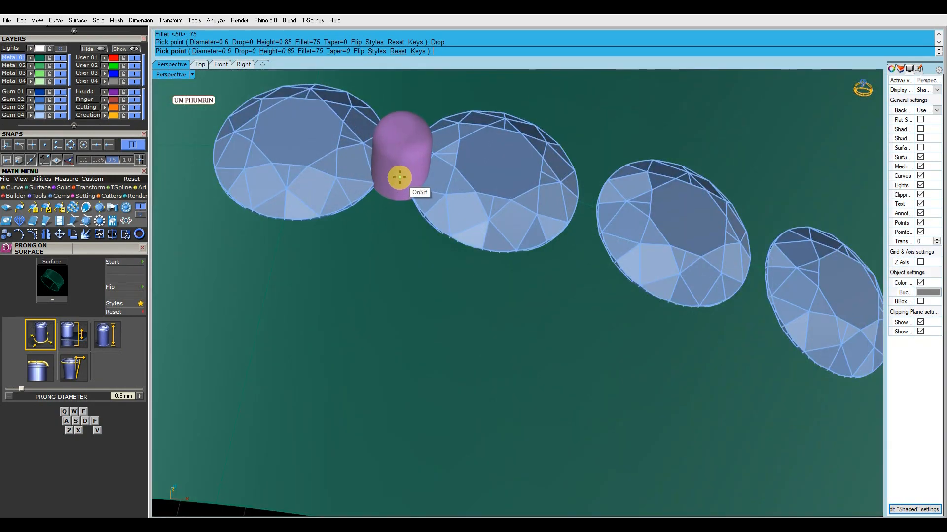
key("Escape")
Step: Run a second row of 1.6 mm gems along the curve beside the center row, starting at about 50.1%
scroll(413, 178, "down", 6)
left_click(442, 186)
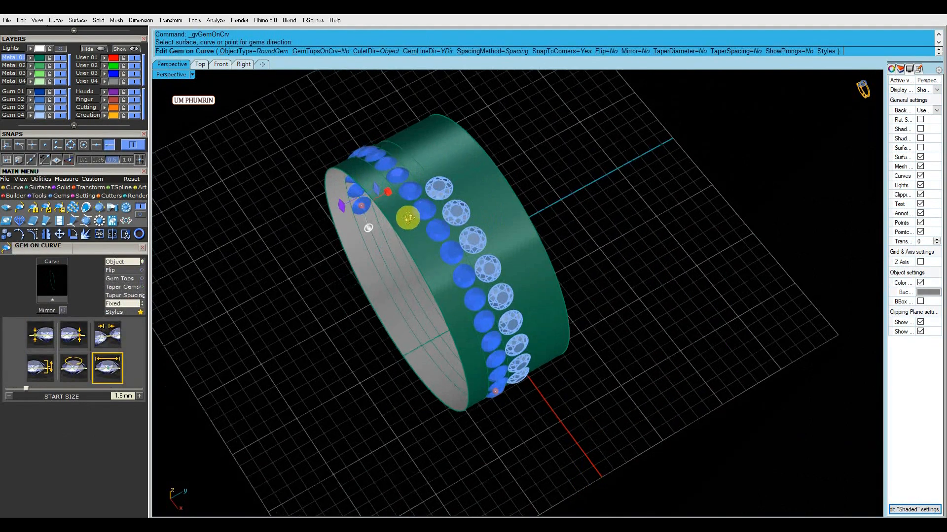
right_click_drag(408, 217, 430, 216)
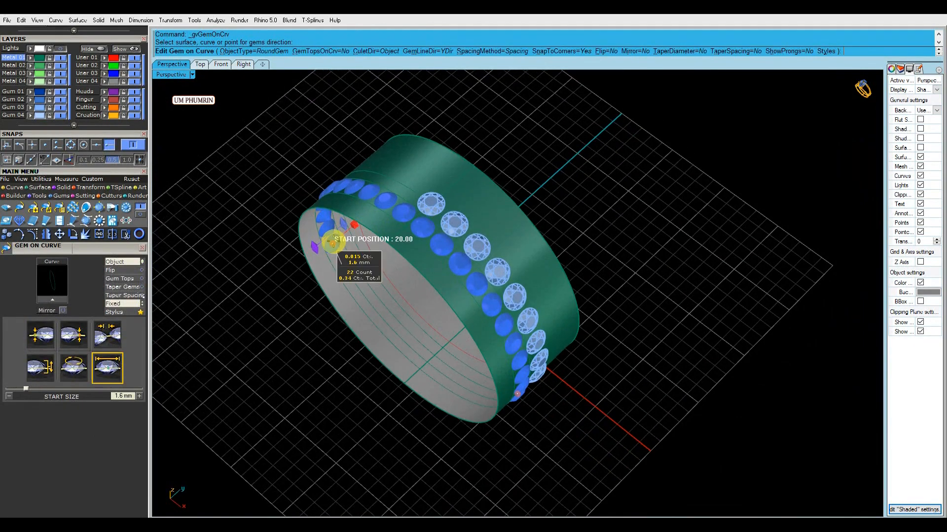
left_click_drag(375, 190, 416, 214)
right_click_drag(416, 214, 463, 186)
scroll(465, 236, "up", 8)
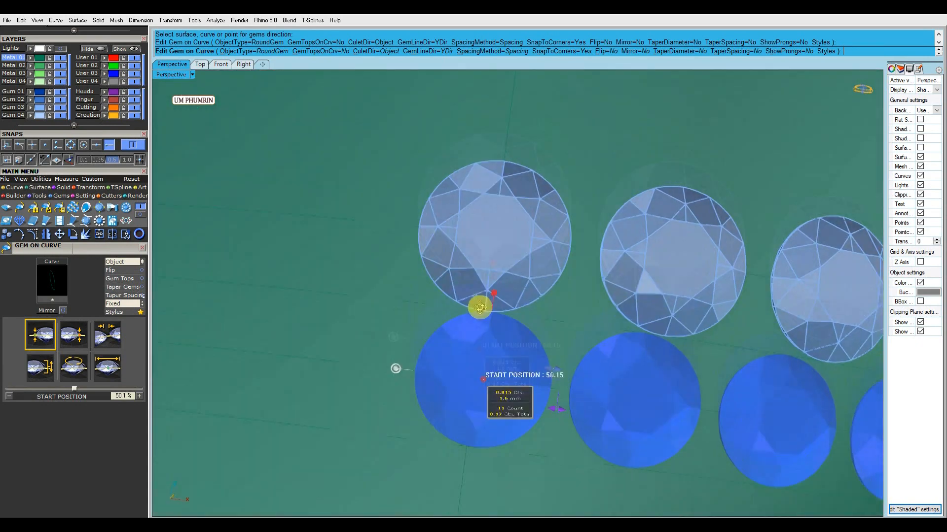
Step: Align the second row's first gem with the top line by setting its start position to 50%
right_click_drag(478, 303, 478, 242)
left_click_drag(478, 241, 470, 250)
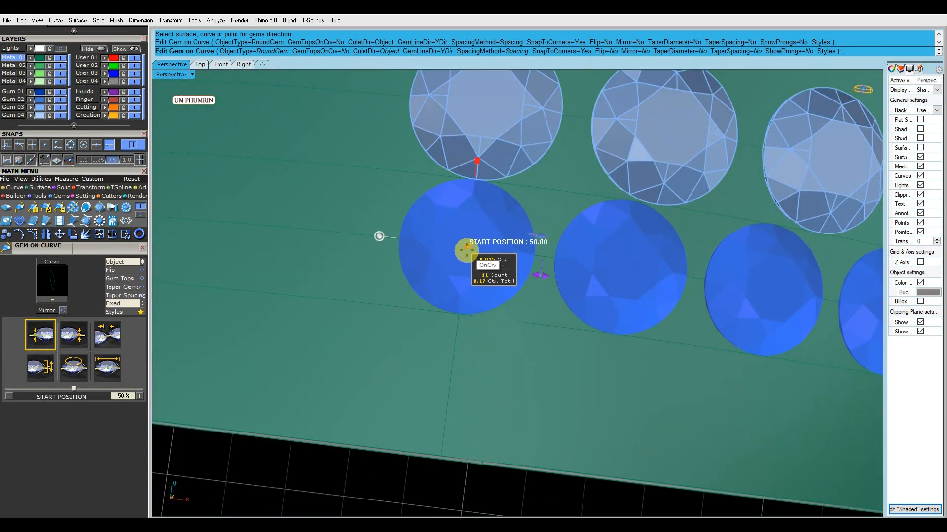
scroll(465, 250, "down", 2)
scroll(469, 247, "up", 8)
left_click_drag(441, 290, 442, 288)
scroll(443, 288, "down", 10)
right_click_drag(636, 313, 375, 230)
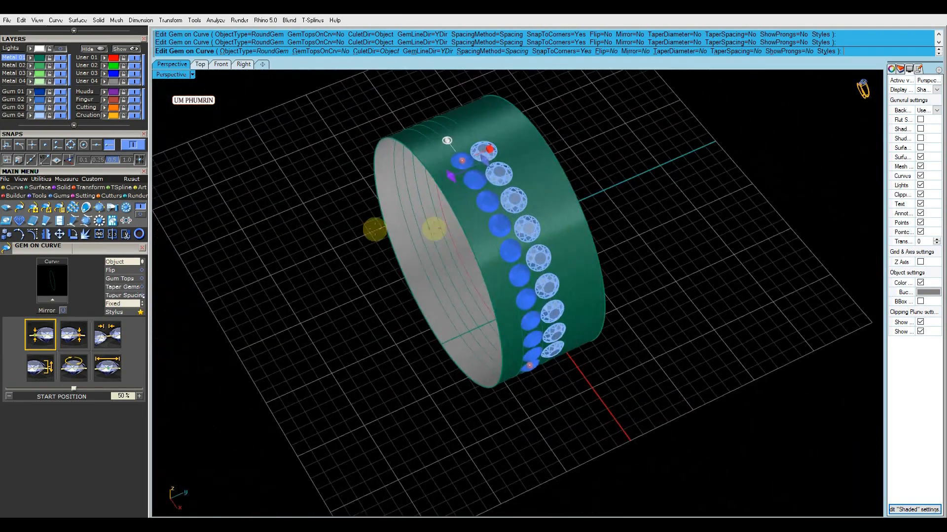
Step: Set the second gem row's spacing method to Fixed and check its gem spacing against the neighbouring row
left_click(124, 304)
right_click_drag(307, 317, 438, 262)
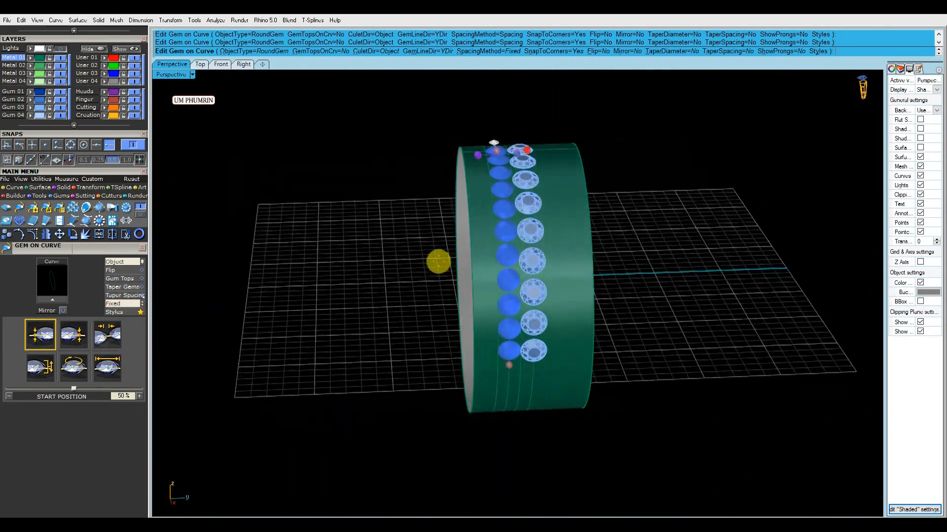
scroll(475, 271, "up", 10)
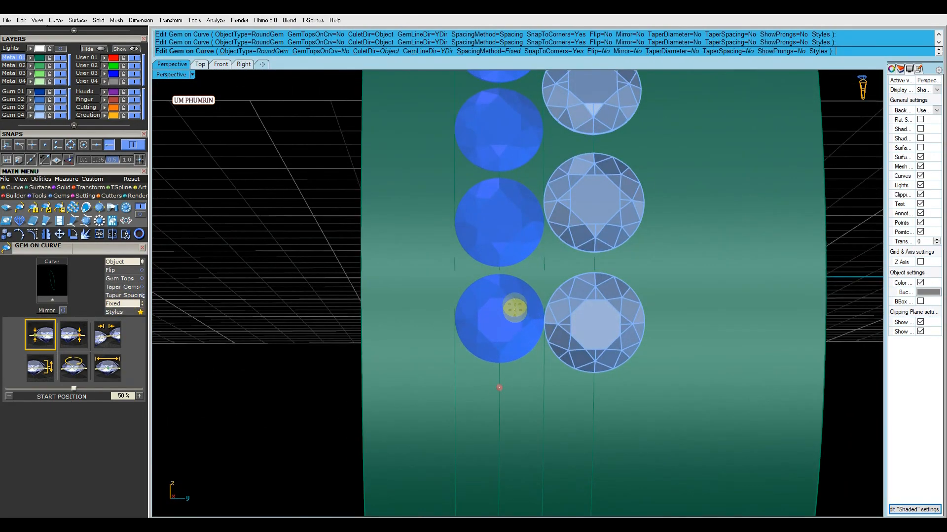
scroll(515, 309, "down", 10)
right_click_drag(524, 321, 566, 350)
Step: Mirror the small gem row across the centerline of the adjacent larger gem row in the Right view
left_click(545, 321)
left_click(635, 344)
right_click_drag(635, 344, 583, 321)
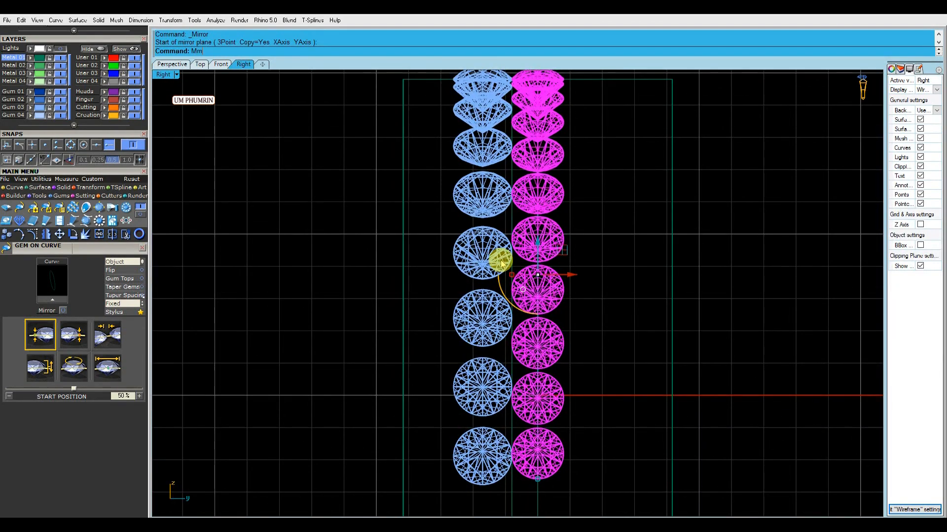
key("Return")
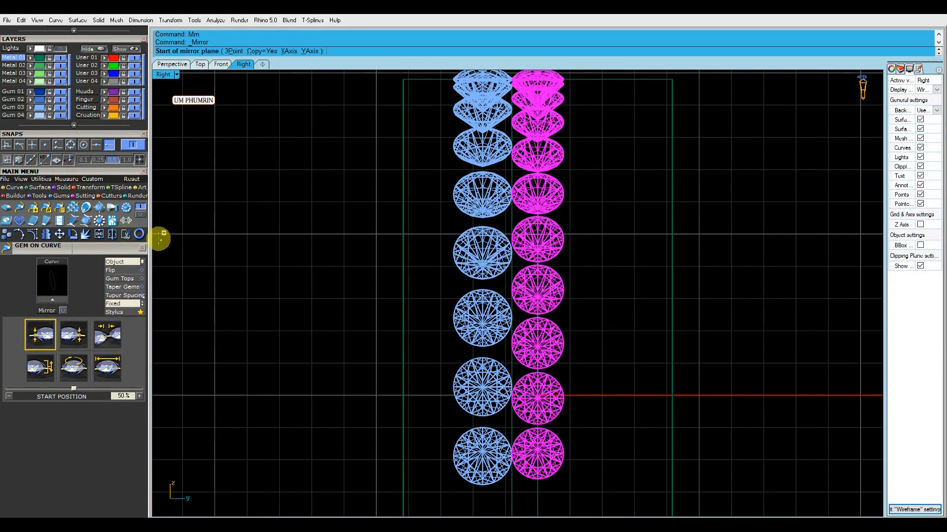
left_click(45, 145)
left_click(482, 254)
left_click(483, 287)
left_click(317, 273)
Step: Mirror the larger gem row across the centerline of the copied small row to form an outer row
left_click(472, 260)
type("Mm")
key("Return")
left_click(429, 291)
left_click(427, 339)
left_click(326, 323)
Step: Widen the band symmetrically until its side meets the outer edge of the outermost gem row
scroll(421, 286, "down", 4)
right_click_drag(446, 284, 445, 253)
right_click_drag(472, 306, 477, 254)
left_click(414, 357)
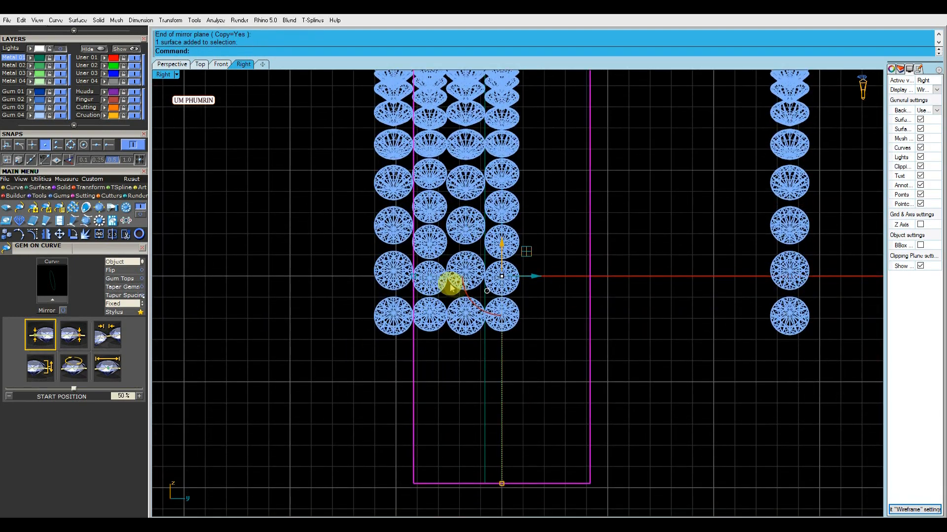
left_click_drag(401, 279, 374, 272)
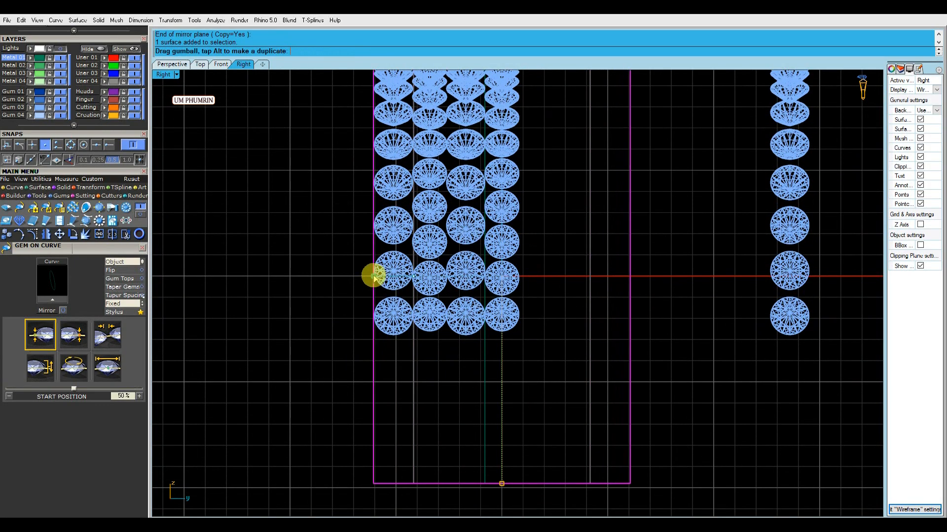
Step: Delete the stray gem row lying outside the band on the far side
left_click(691, 302)
right_click_drag(671, 303, 592, 315)
left_click(703, 284)
right_click_drag(627, 274, 629, 325)
key("Delete")
Step: Mirror the two large rows and the small row between them across the Y axis to the band's other half
left_click(387, 328)
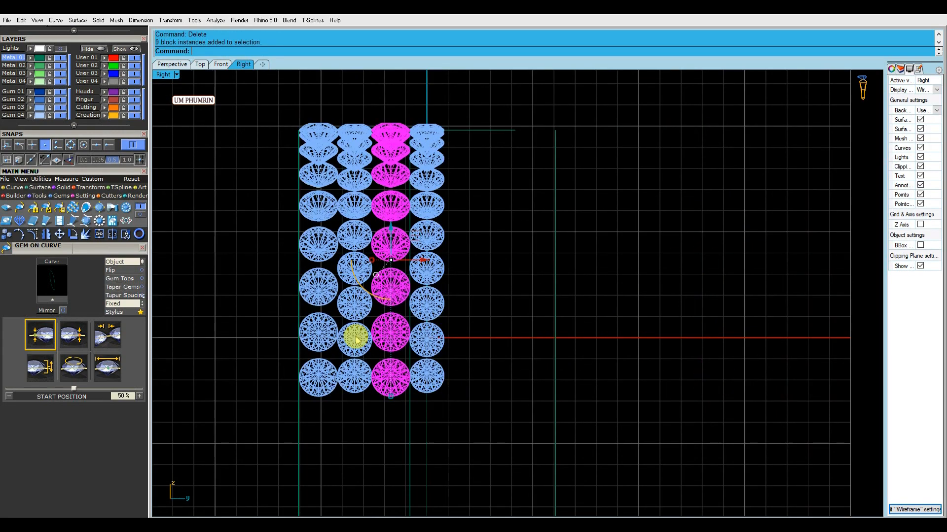
left_click(354, 336, "shift")
left_click(323, 333, "shift")
key("ctrl+m")
left_click(700, 287)
Step: Examine the alternating large and small gem rows across the band's width in the Perspective view
left_click(184, 68)
mouse_move(498, 254)
right_mouse_down()
mouse_move(522, 259)
mouse_move(512, 241)
right_mouse_up()
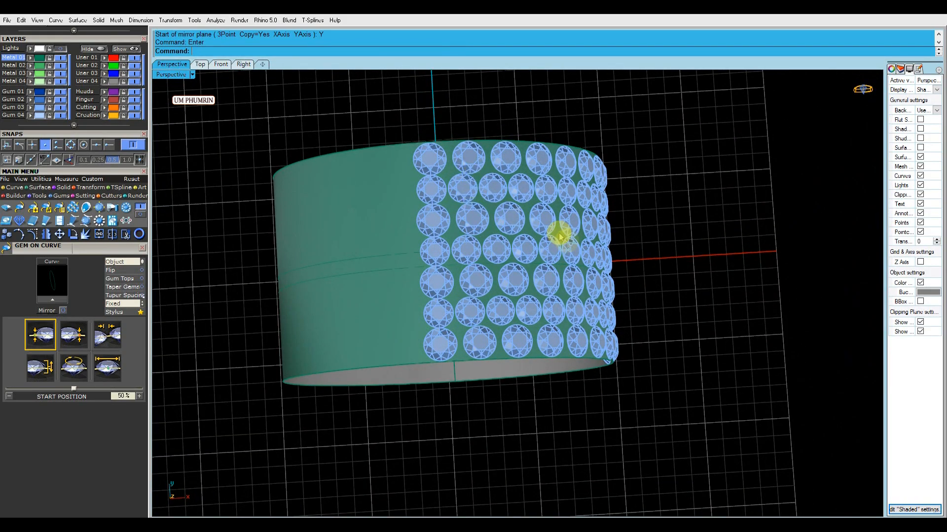
right_click_drag(561, 237, 553, 261)
left_click(486, 370)
left_click(469, 339)
left_click(472, 308)
left_click(467, 278)
left_click(470, 248)
left_click(465, 214)
left_click(469, 186)
left_click(681, 282)
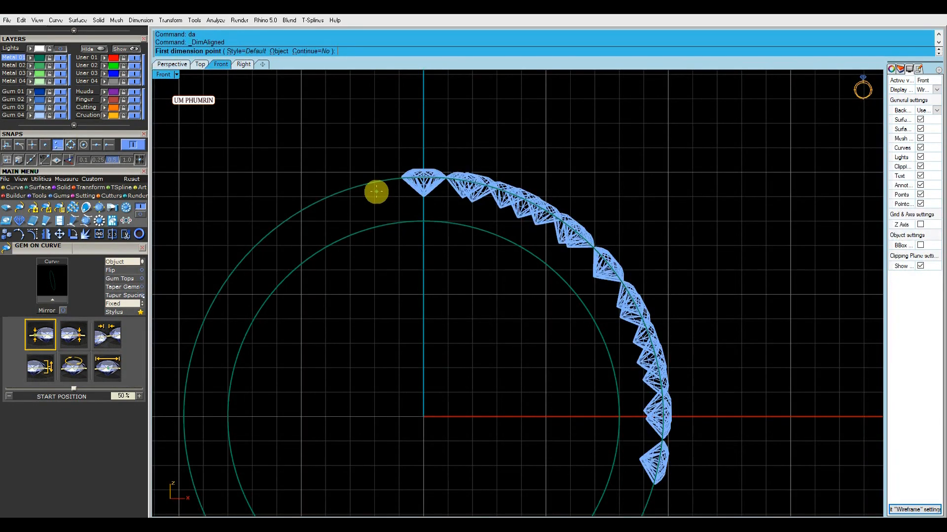
Step: Dimension the band's wall thickness in the Front view with an aligned dimension and return to the Perspective view
left_click(380, 215)
left_click(386, 224)
key("Escape")
left_click(174, 68)
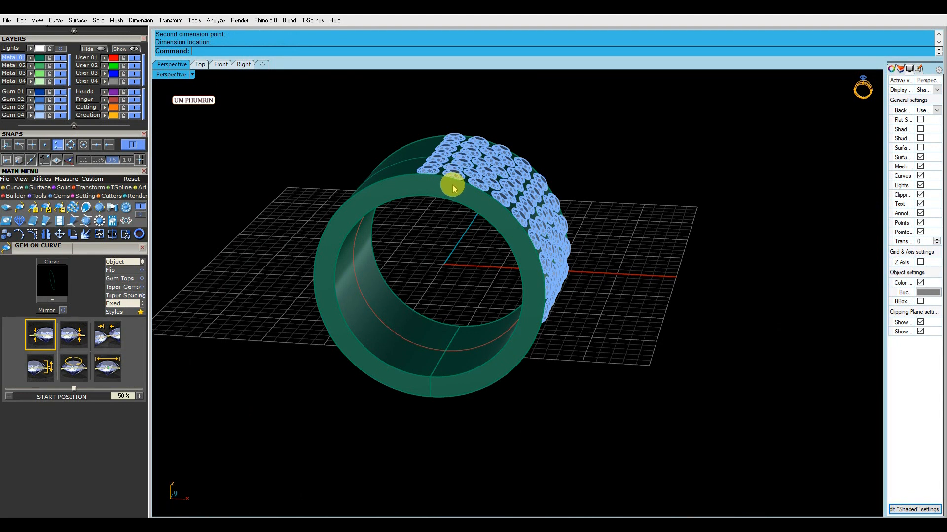
right_click_drag(452, 185, 537, 207)
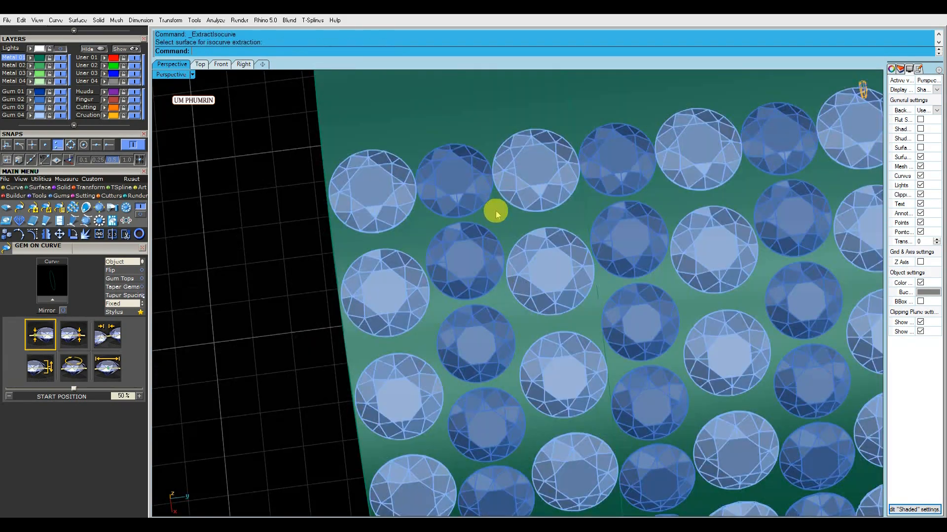
Step: Examine the gem layout on the band, highlighting the center small row and the large row beside it
scroll(494, 224, "down", 3)
right_click_drag(494, 225, 471, 221)
right_click_drag(463, 188, 465, 232)
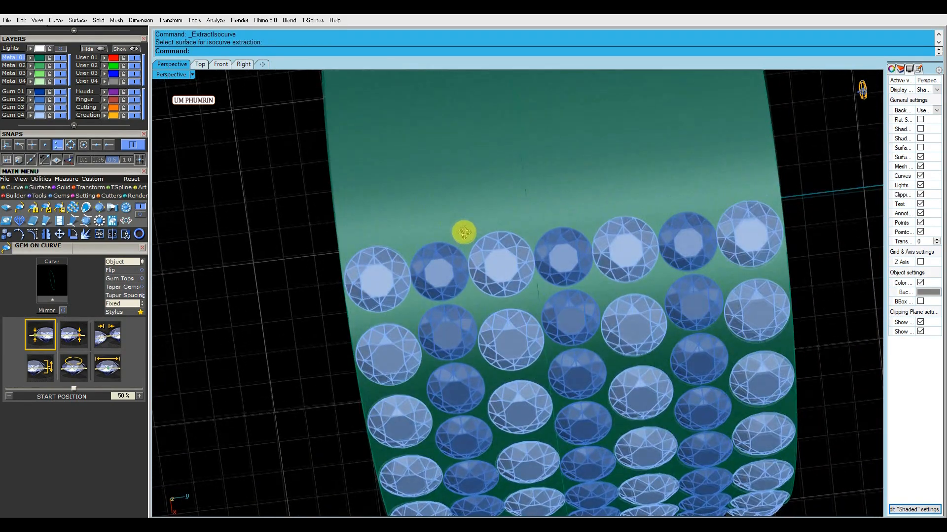
scroll(465, 233, "down", 5)
right_click_drag(581, 209, 501, 213)
left_click(501, 216)
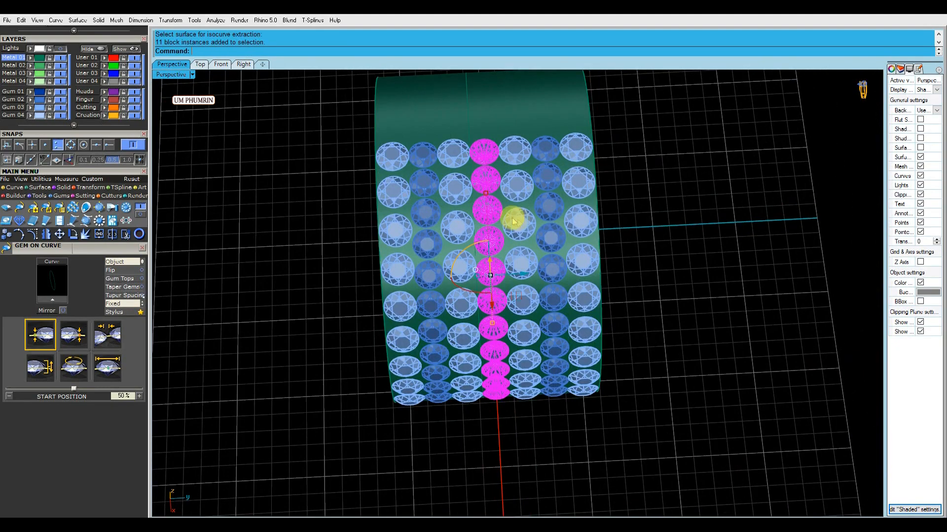
left_click(519, 223)
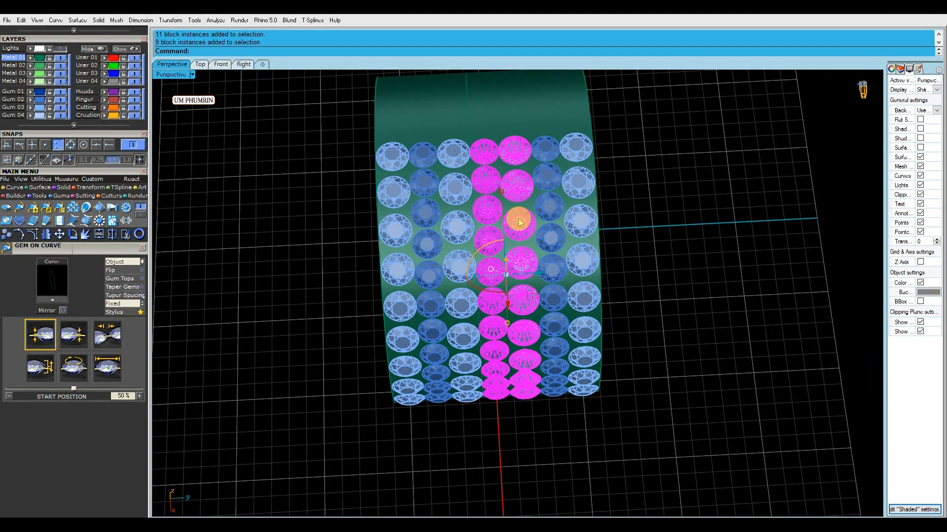
mouse_move(519, 221)
right_mouse_down()
mouse_move(520, 144)
mouse_move(504, 224)
right_mouse_up()
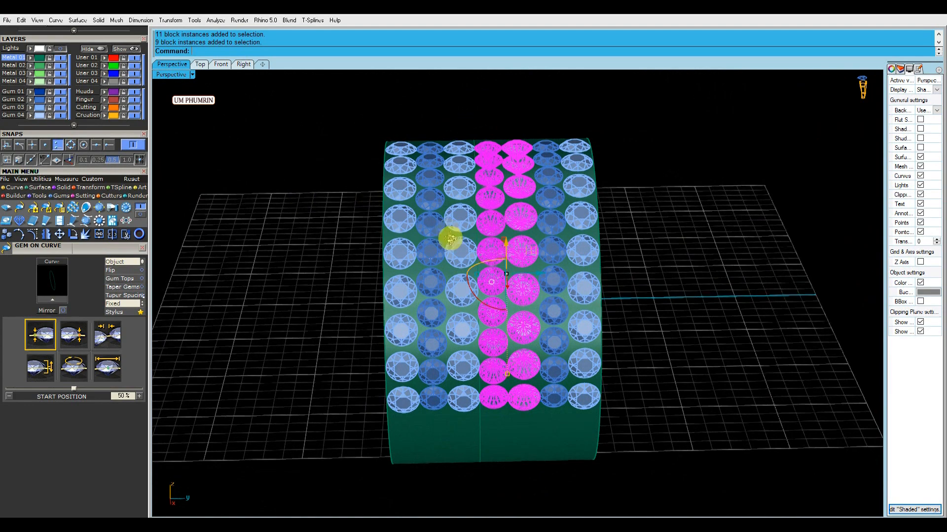
Step: Delete the other five gem rows, keeping only the center small row and one adjacent large row
right_click_drag(448, 233, 456, 252)
left_click(456, 253)
left_click(428, 257, "shift")
left_click(399, 256, "shift")
left_click(535, 259, "shift")
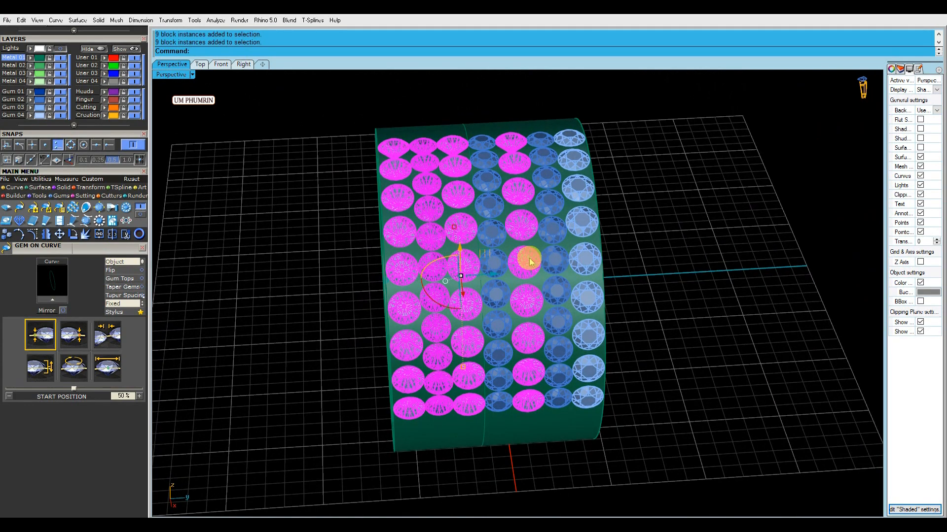
left_click(529, 259, "ctrl")
left_click(557, 259, "shift")
left_click(590, 260, "shift")
type("De")
key("Return")
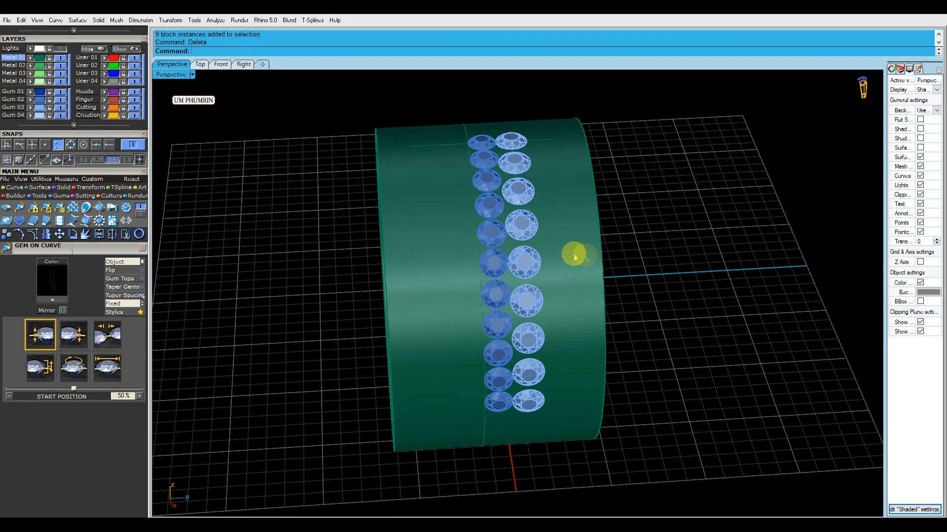
Step: Undo the deletion of the five gem rows and delete them again in the Right view
scroll(503, 197, "up", 5)
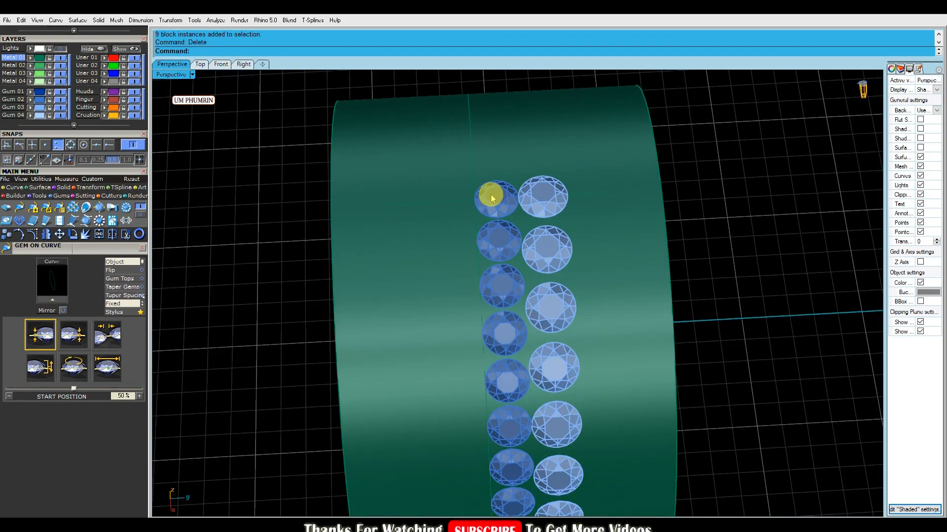
key("ctrl+z")
scroll(490, 194, "down", 5)
left_click(243, 64)
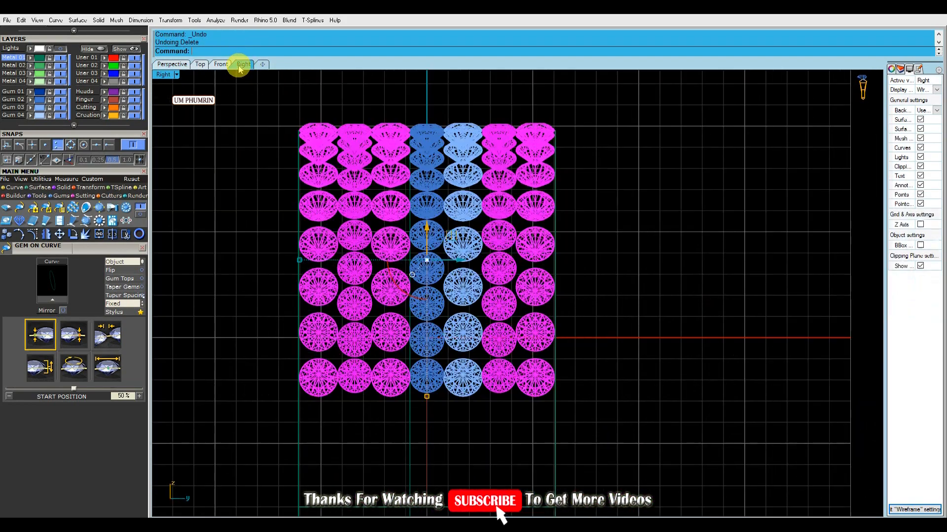
key("Delete")
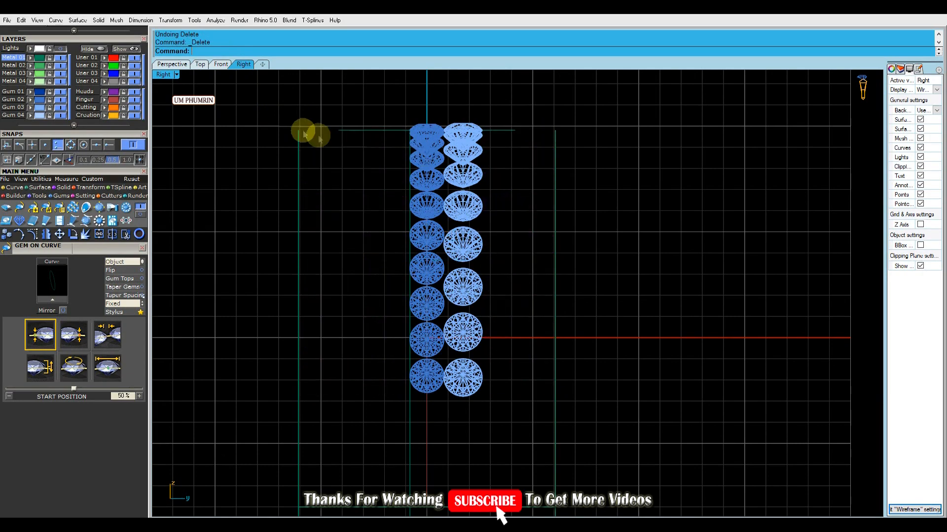
Step: Mirror the guide curves beside the center gem row across the X axis so that edge curves flank the row
left_click(171, 64)
left_click(475, 206)
left_click(491, 227)
right_click_drag(490, 224, 478, 185)
scroll(478, 183, "up", 5)
scroll(482, 230, "down", 2)
scroll(497, 199, "down", 2)
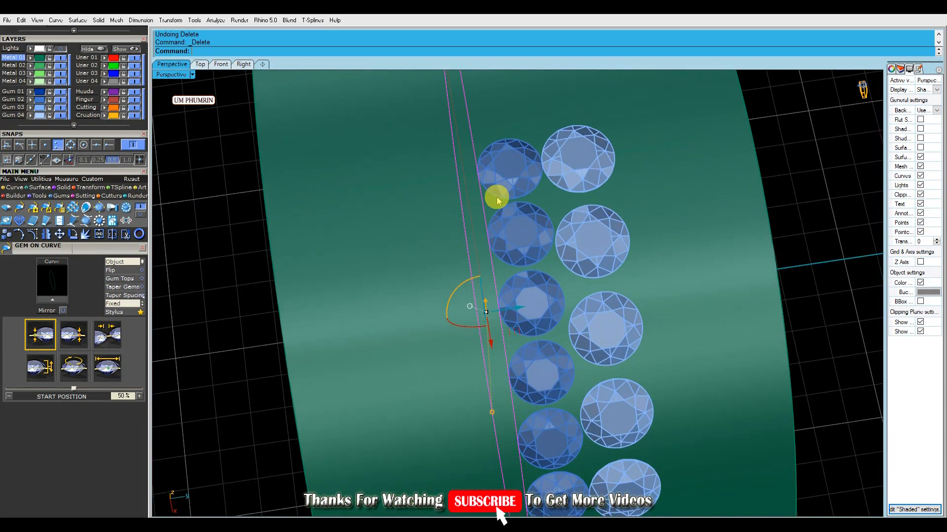
scroll(498, 199, "down", 3)
scroll(490, 167, "up", 5)
left_click(511, 154)
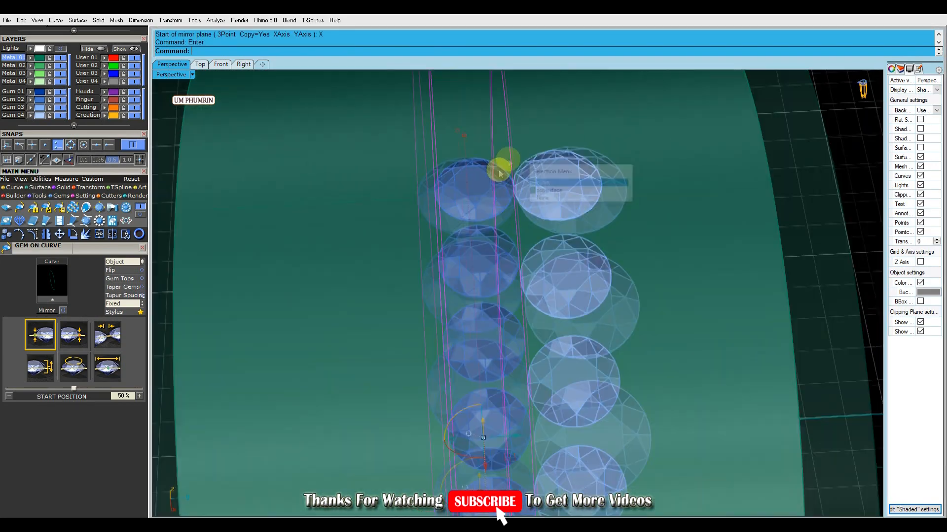
Step: Move the band to the Gem 01 layer and hide that layer
scroll(566, 143, "down", 5)
right_click_drag(560, 158, 682, 190)
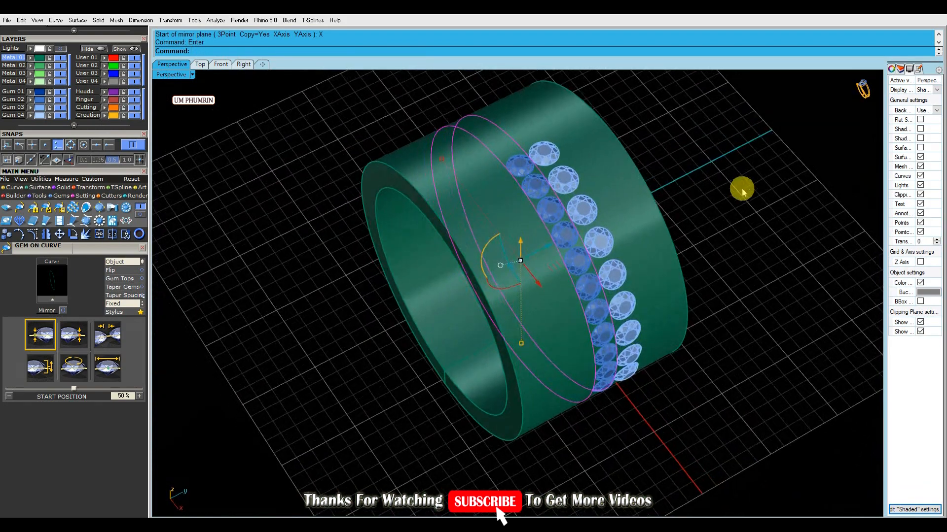
scroll(615, 194, "up", 5)
right_click_drag(615, 193, 218, 157, "shift")
left_click(587, 198)
left_click(30, 92)
left_click(60, 92)
Step: Loft a surface between the two guide curves flanking the center gem row and delete the source curves
right_click_drag(522, 183, 363, 161)
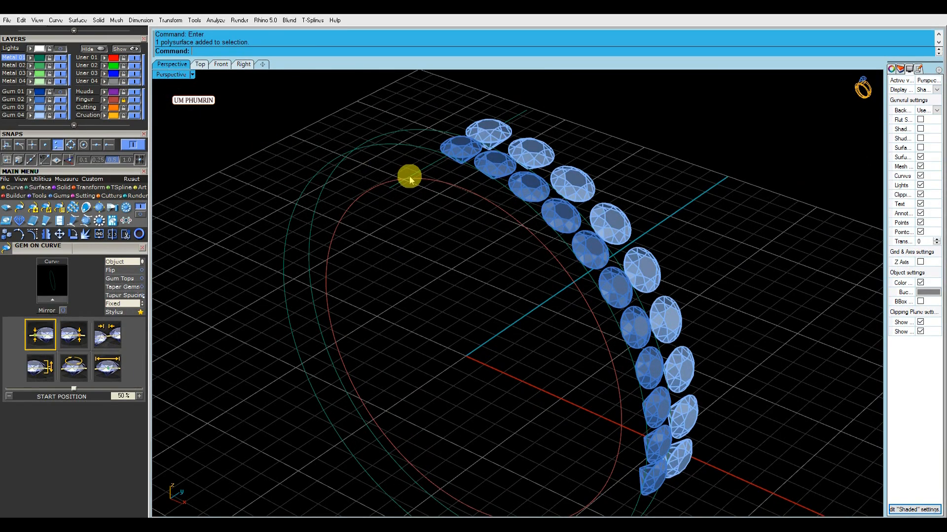
right_click_drag(423, 180, 456, 173)
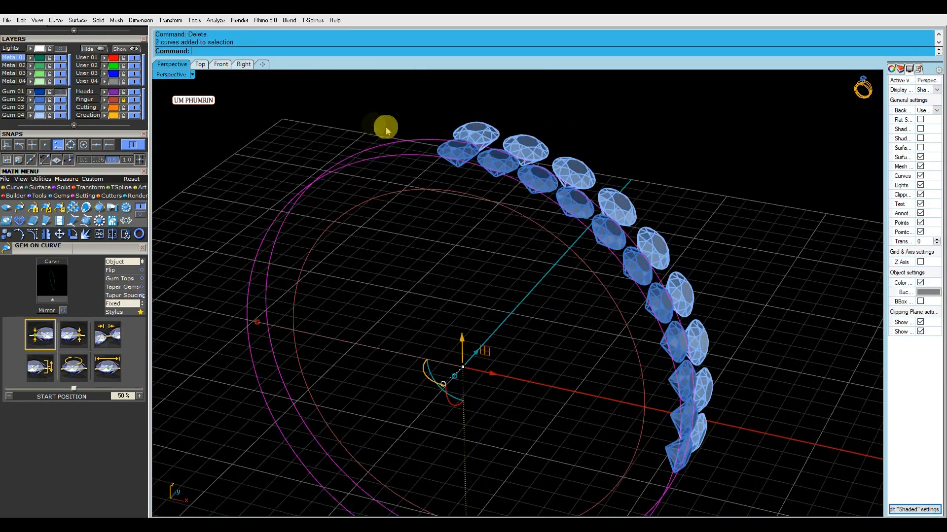
right_click_drag(374, 128, 384, 159)
key("Return")
key("Return")
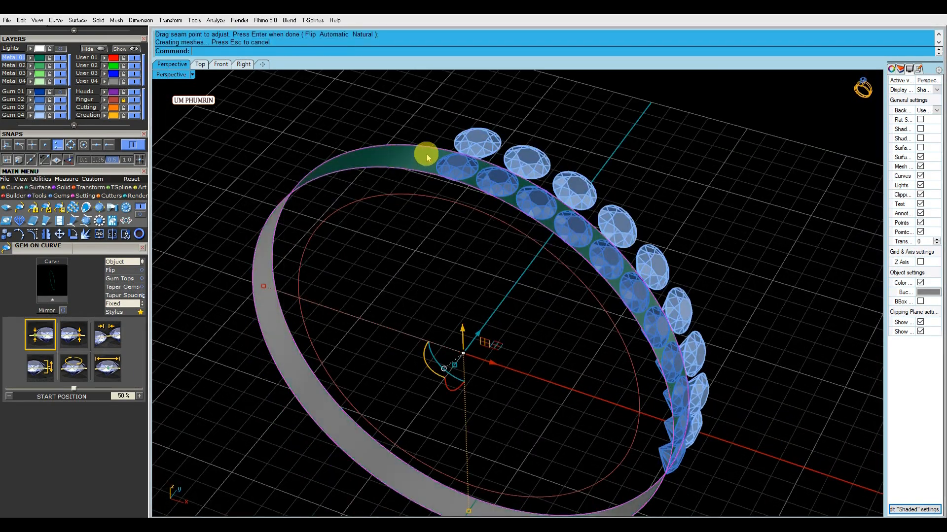
scroll(428, 176, "down", 4)
key("Delete")
Step: Offset the lofted strip inward by 2 mm as a solid, flipping the offset direction
scroll(427, 167, "up", 6)
left_click(427, 167)
scroll(424, 169, "down", 4)
right_click_drag(433, 165, 528, 199)
type("OffsetSrf")
key("Return")
type("f")
key("Return")
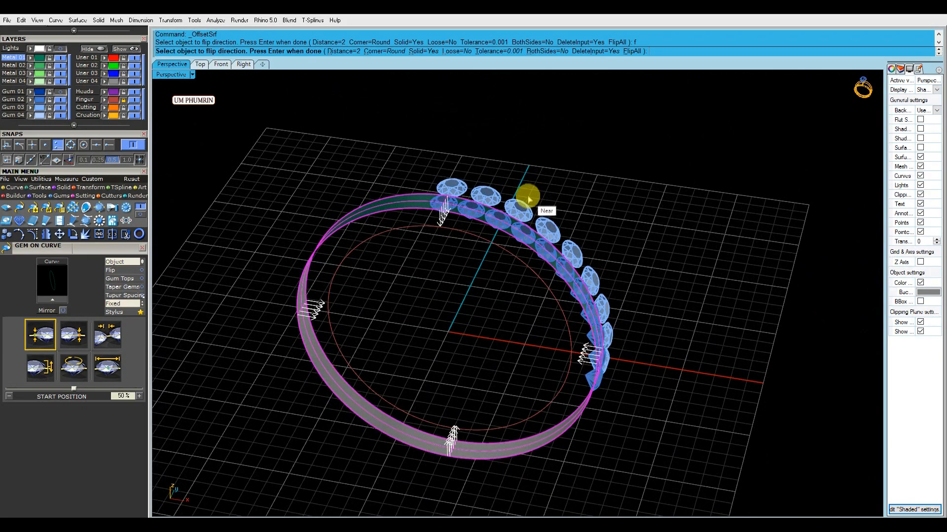
right_click(527, 197)
Step: Generate gem profile outlines on the large gem row and hide the Gem 03 layer
right_click_drag(658, 195, 518, 229)
left_click(496, 211)
key("F6")
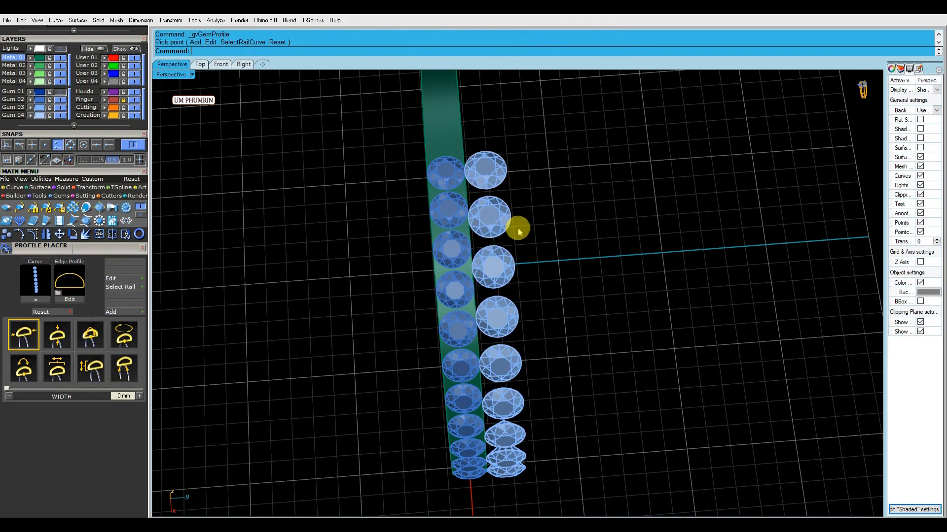
left_click(60, 107)
Step: Extrude the outline of the first large gem by -1.8 mm to one side only
right_click_drag(636, 262, 503, 195)
left_click(498, 173)
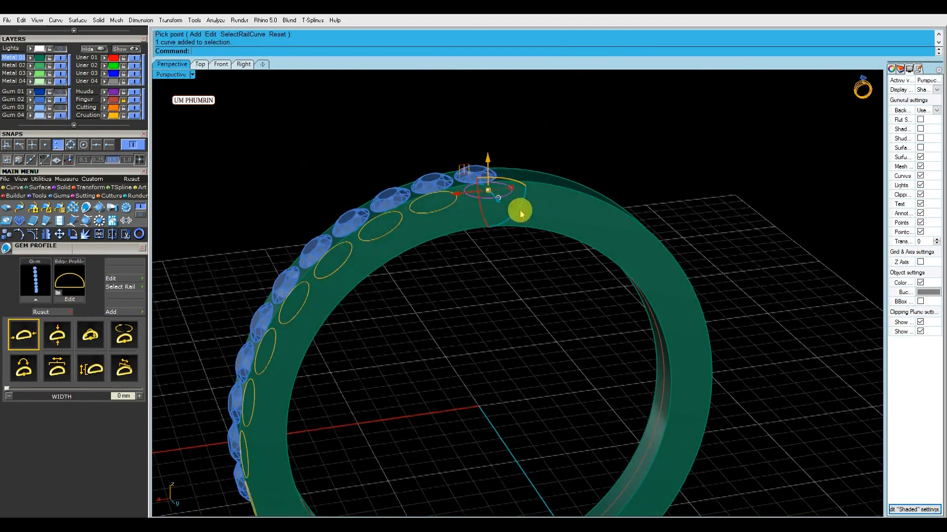
type("ex")
key("Return")
left_click(300, 51)
left_click(301, 51)
right_click_drag(443, 187, 472, 160)
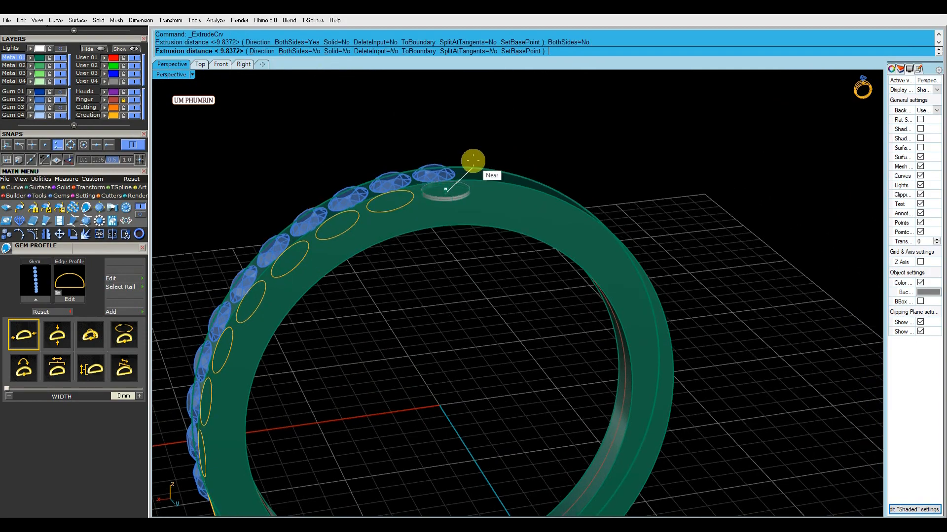
type("-1.8")
key("Return")
Step: Undo the last operation on the extruded outline and delete the gem outline curves
right_click_drag(416, 186, 540, 223)
left_click(422, 288)
key("Return")
key("Return")
key("ctrl+z")
scroll(539, 238, "down", 6)
left_click_drag(562, 391, 486, 151)
right_click_drag(491, 179, 501, 256, "shift")
key("Delete")
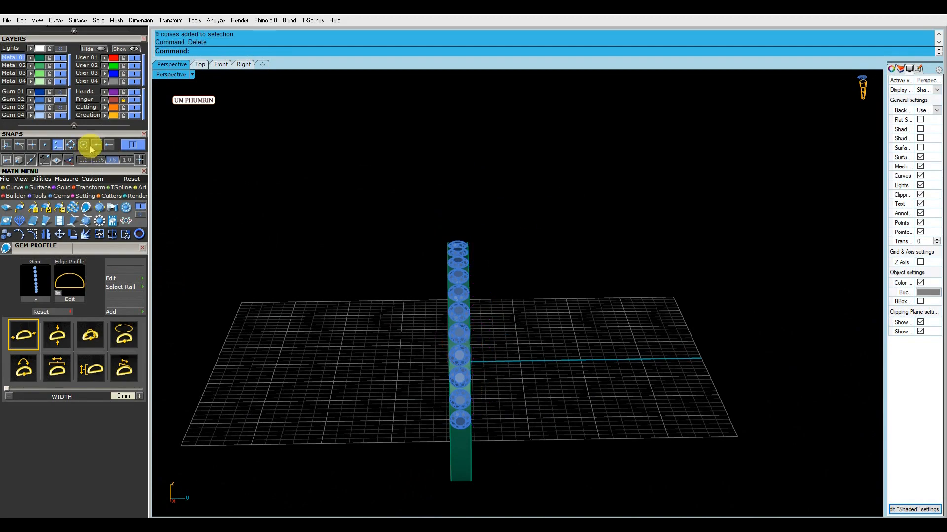
Step: Show the Gem 03 layer, select its large gem row, and hide the Gem 02 layer
left_click(62, 109)
right_click_drag(458, 238, 412, 251)
scroll(446, 207, "up", 6)
left_click(446, 208)
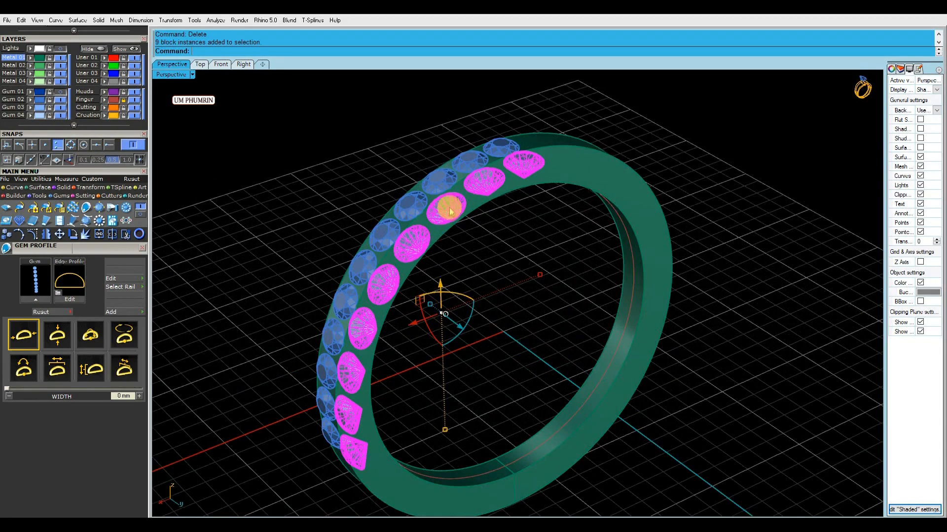
right_click_drag(446, 208, 458, 258)
left_click(60, 101)
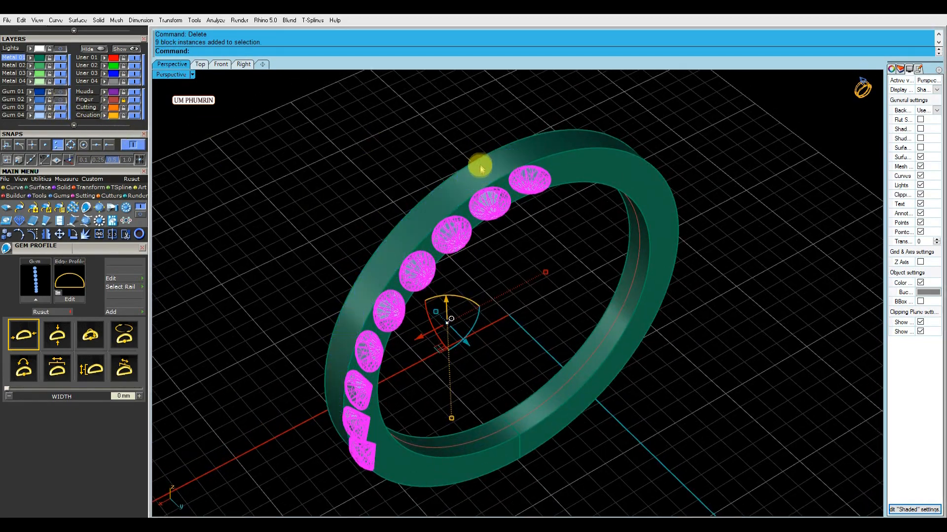
Step: Move the narrow solid band to the Metal 04 layer, hide that layer, and select the remaining large gem row
left_click(463, 190)
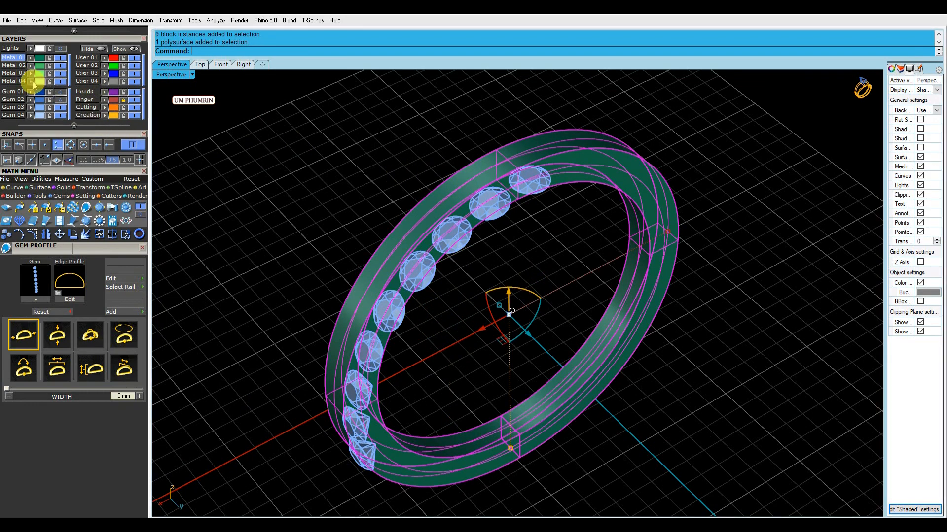
left_click(60, 81)
left_click(527, 178)
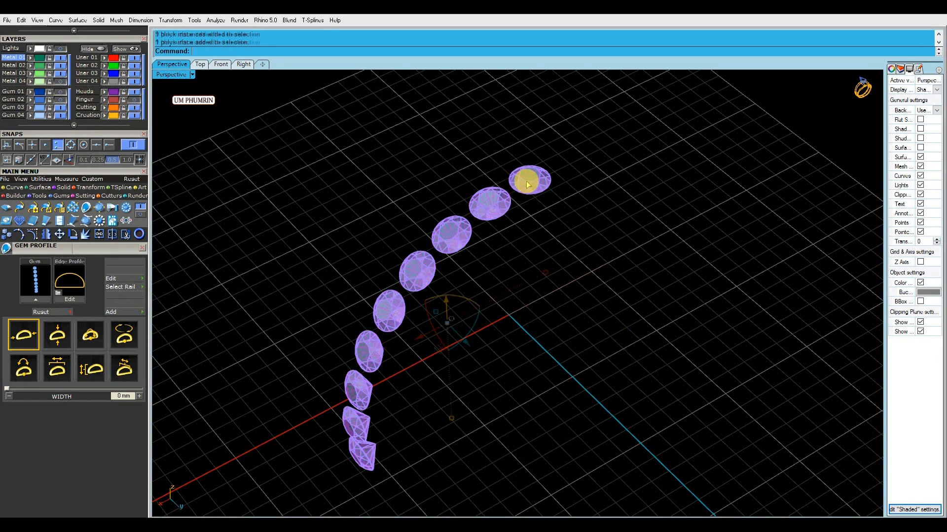
Step: Ungroup the large gem row and start a bezel on its topmost gem
right_click_drag(524, 175, 526, 156, "shift")
left_click(430, 152)
scroll(564, 163, "up", 2)
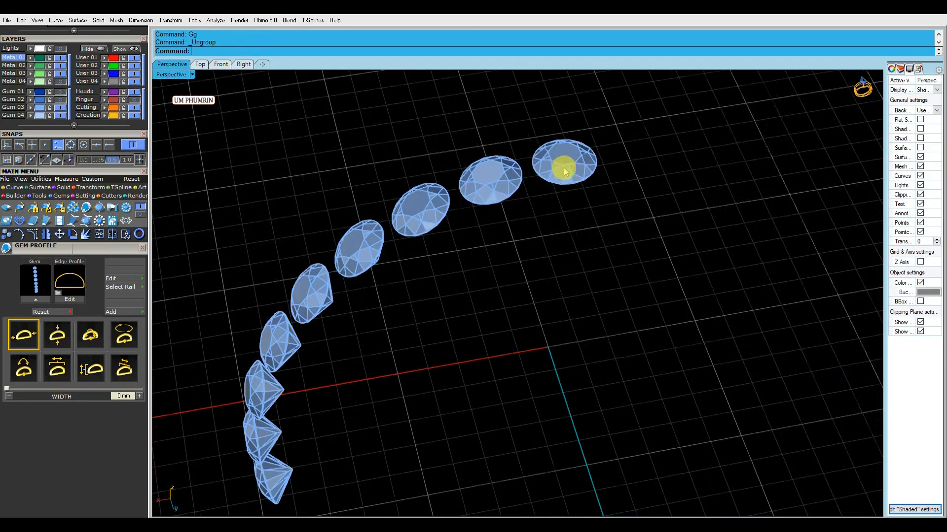
left_click(559, 163)
scroll(546, 168, "up", 5)
right_click_drag(543, 172, 542, 186, "shift")
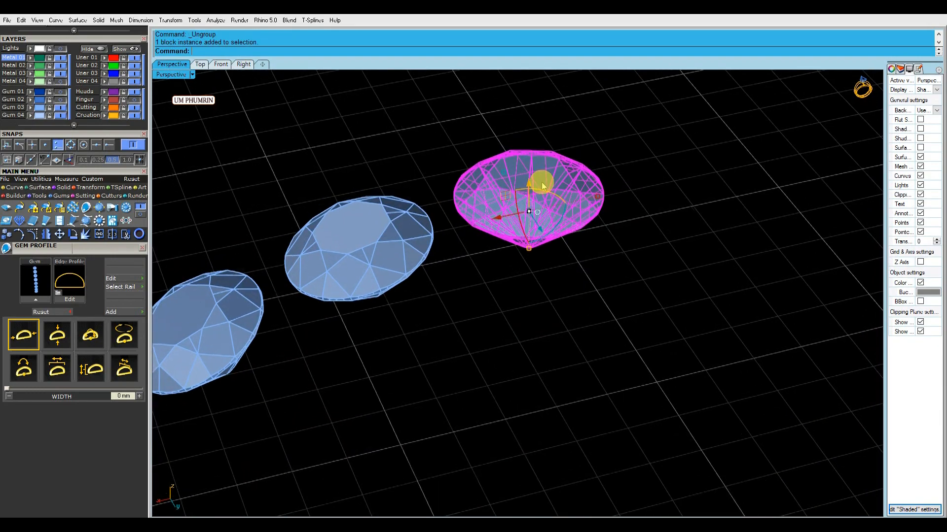
key("Return")
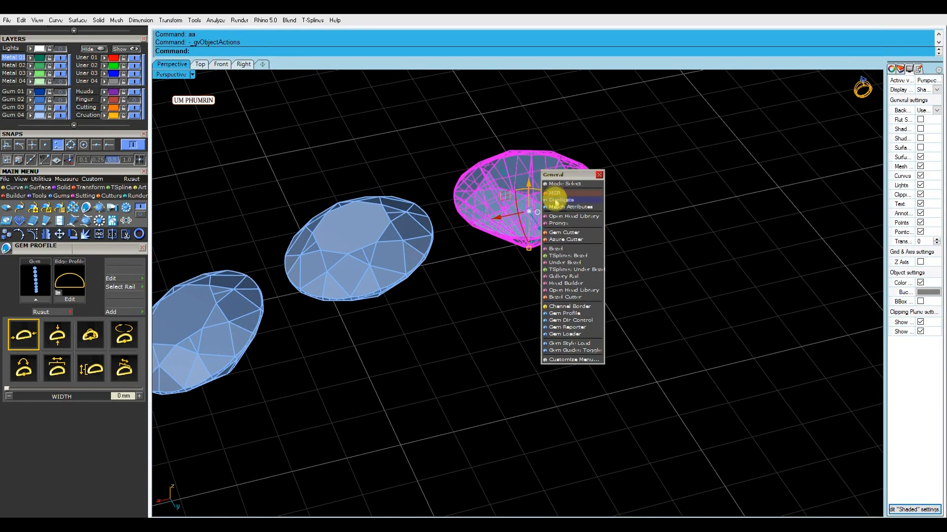
left_click(558, 252)
scroll(559, 252, "down", 4)
right_click_drag(562, 254, 512, 156)
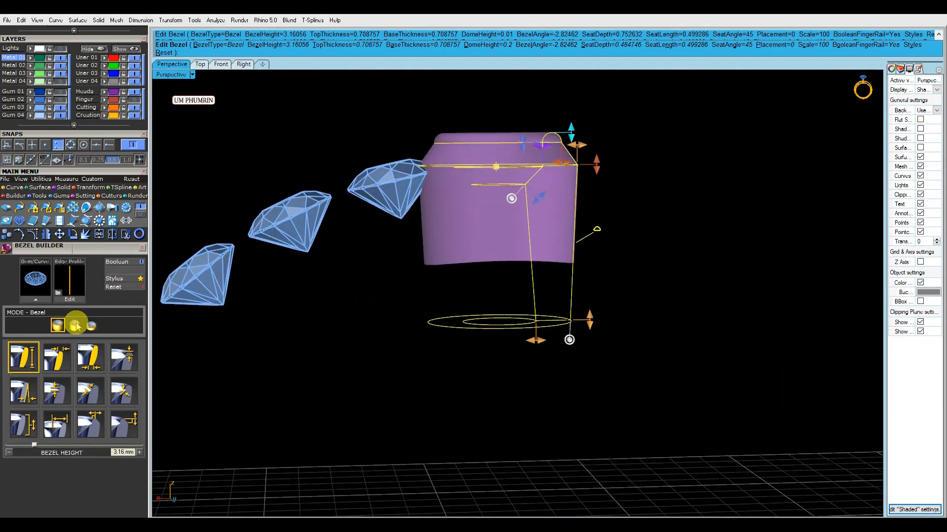
Step: Change the bezel to an under bezel with a seat length of 0 mm and place its rim at the gem's girdle
left_click(75, 326)
right_click_drag(537, 205, 537, 222, "shift")
left_click_drag(538, 216, 558, 195)
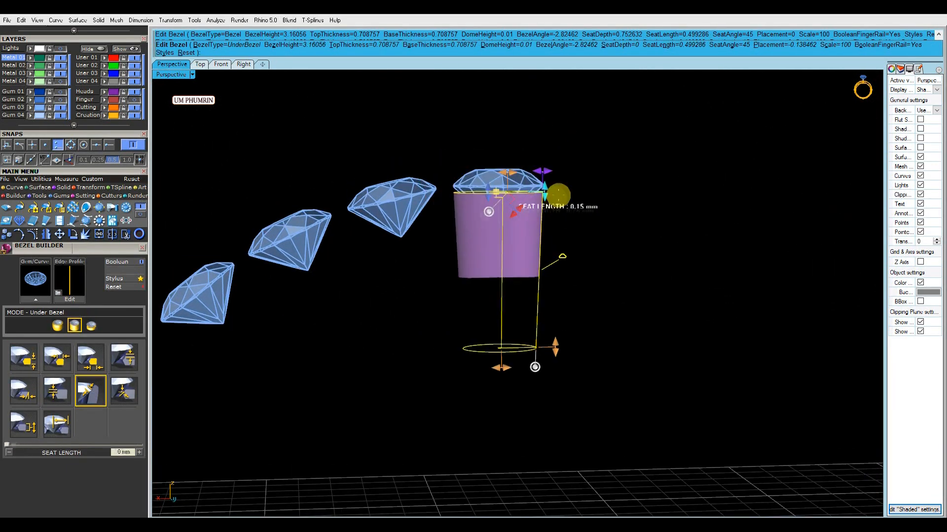
scroll(531, 199, "up", 10)
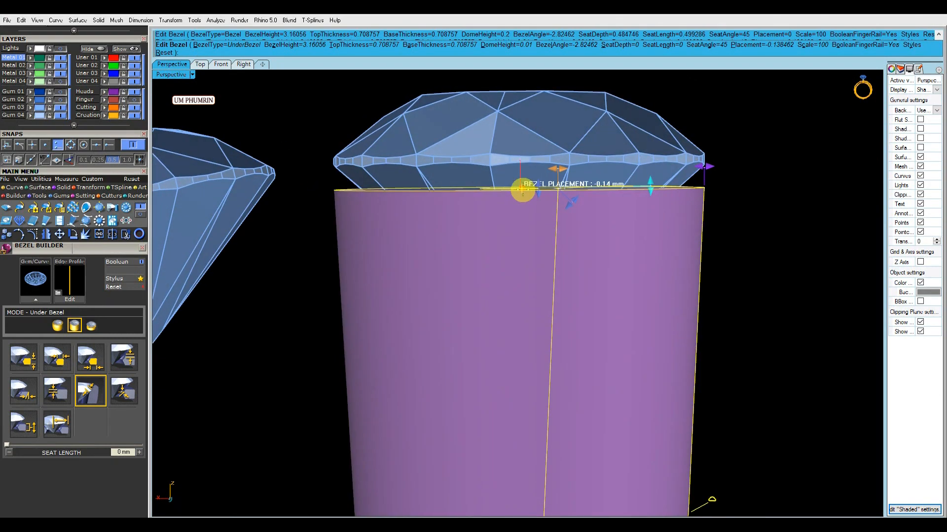
left_click_drag(521, 170, 522, 159)
scroll(523, 160, "down", 10)
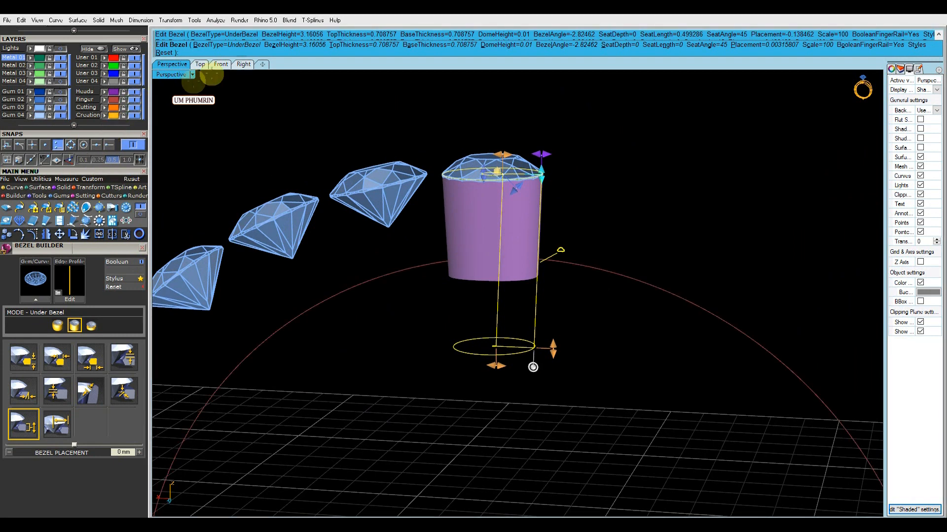
Step: Shorten the under bezel to a height of about 1.89 mm so it ends near the finger rail
left_click(221, 64)
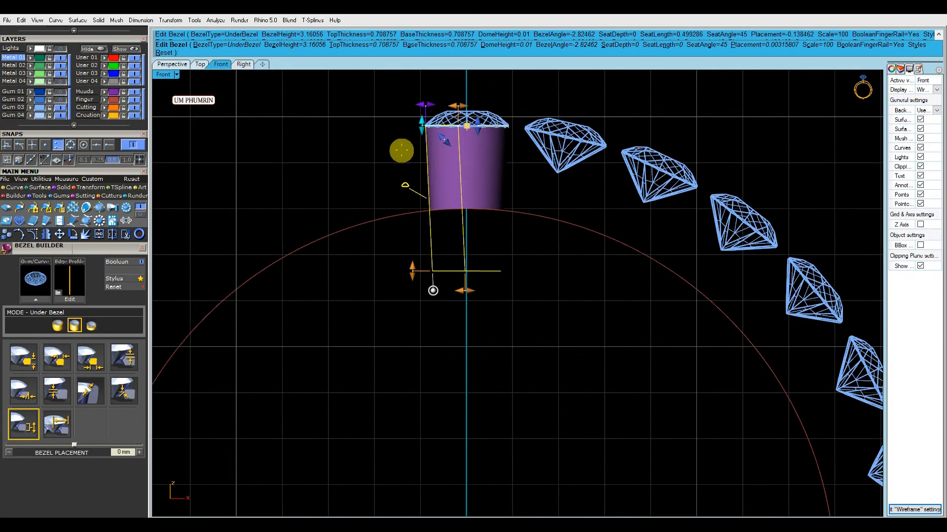
left_click_drag(414, 257, 412, 212)
scroll(468, 196, "up", 8)
scroll(469, 194, "down", 4)
right_click_drag(463, 169, 480, 262)
scroll(468, 183, "up", 6)
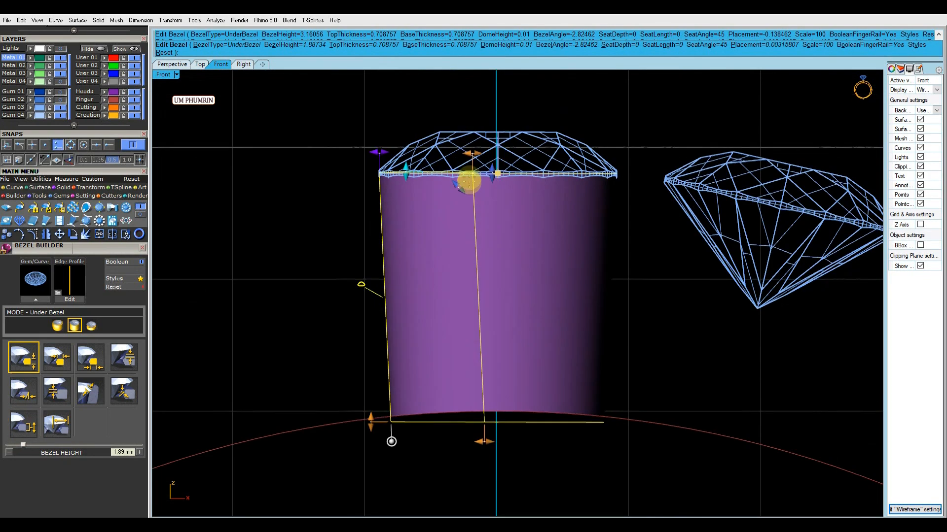
Step: Fine-tune the under bezel's placement at the girdle and reduce its top thickness to about 0.45 mm
scroll(471, 180, "up", 5)
left_click_drag(599, 156, 600, 160)
scroll(572, 181, "down", 8)
right_click_drag(568, 180, 572, 188)
left_click_drag(543, 164, 491, 163)
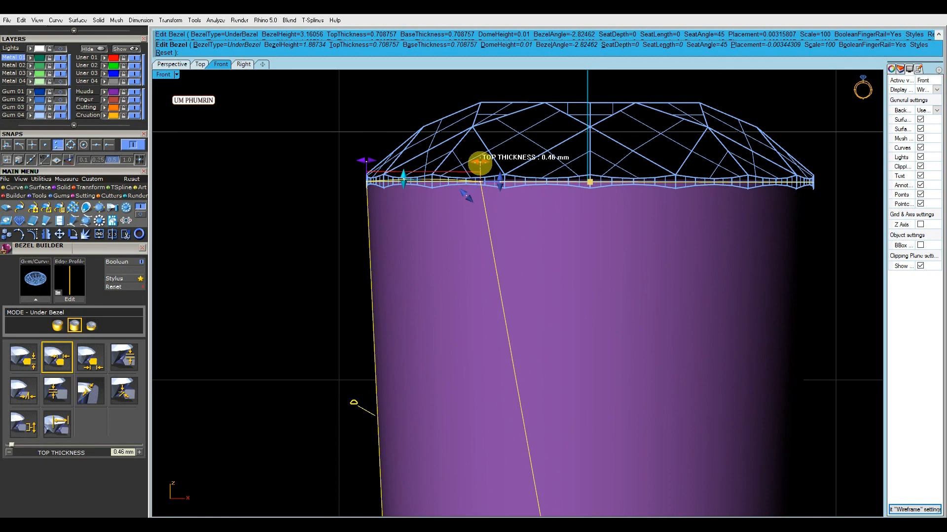
left_click_drag(479, 163, 478, 163)
Step: Set the under bezel's base thickness to about 0.45 mm and its angle to about -4.3°, and finish it
scroll(479, 162, "down", 5)
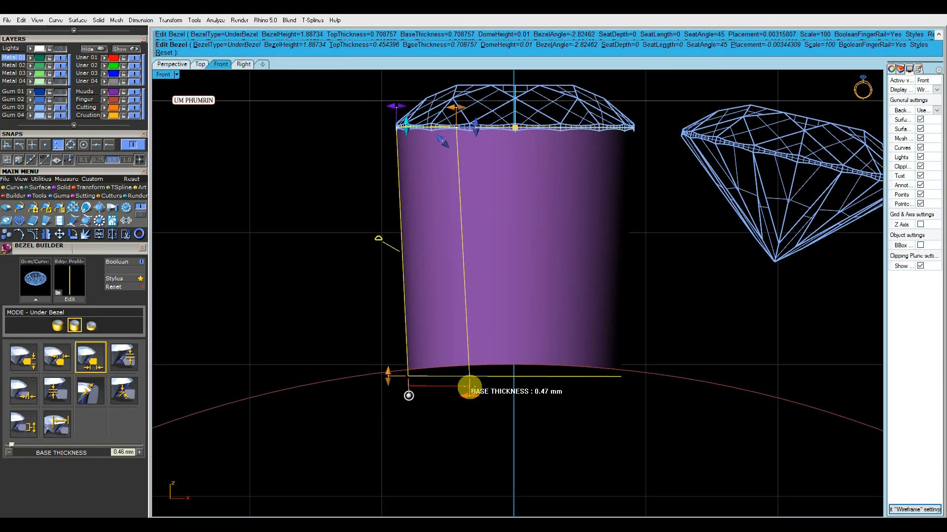
left_click_drag(467, 386, 467, 386)
right_click_drag(473, 373, 459, 350)
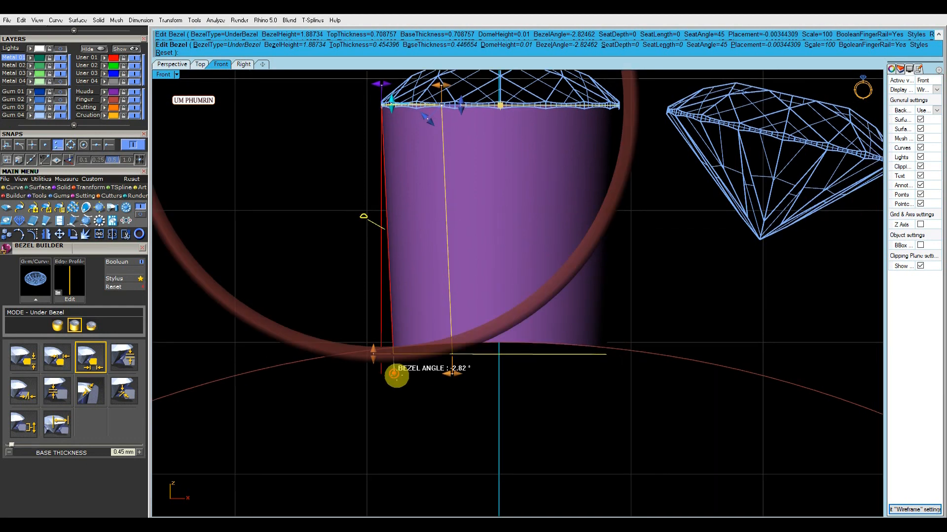
left_click_drag(401, 374, 401, 374)
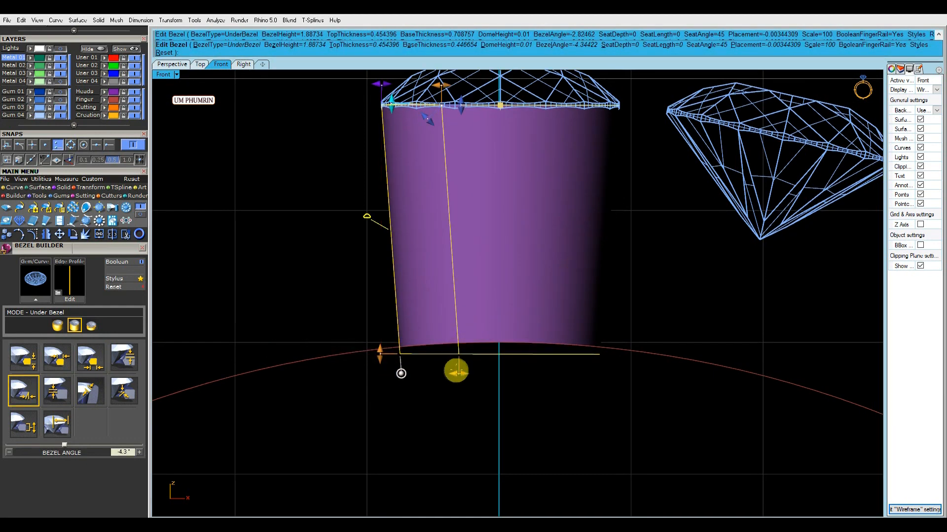
left_click(459, 374)
scroll(459, 373, "down", 6)
right_click_drag(459, 372, 456, 341)
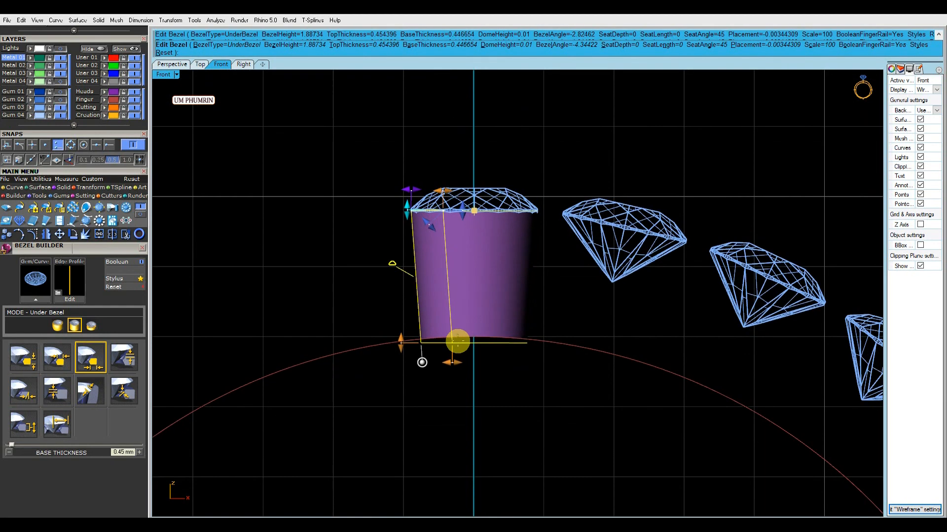
right_click(457, 325)
Step: Create a gem cutter on the topmost gem with a lower depth of -311% and cut it out of the bezel
left_click(502, 288)
left_click(180, 64)
mouse_move(473, 141)
right_mouse_down()
mouse_move(564, 198)
mouse_move(531, 214)
mouse_move(543, 184)
right_mouse_up()
key("F6")
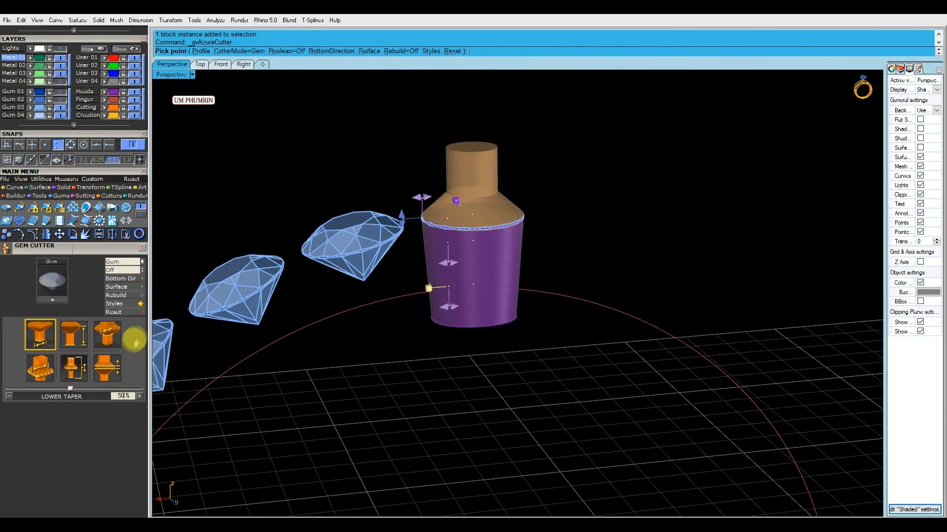
left_click(84, 369)
key("Return")
right_click_drag(458, 286, 463, 237)
left_click_drag(428, 279, 433, 354)
right_click_drag(492, 331, 495, 257)
key("Return")
key("Return")
Step: Rotate a copy of the bezel about the origin from the first gem's centre point to the second gem's
right_click_drag(586, 180, 553, 271)
left_click(433, 236)
left_click(219, 65)
scroll(345, 193, "down", 8)
scroll(433, 208, "down", 6)
scroll(458, 239, "up", 4)
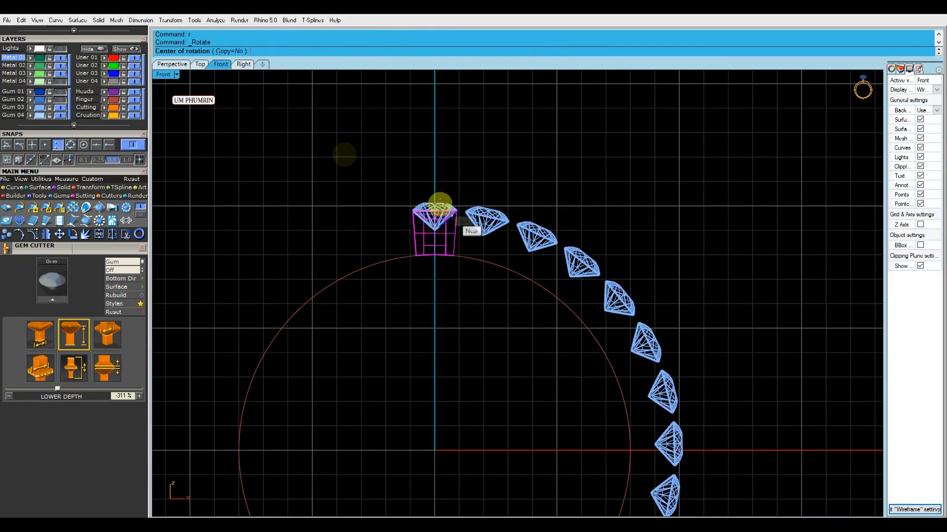
right_click_drag(483, 147, 480, 180)
left_click(57, 144)
left_click(45, 145)
scroll(435, 226, "up", 5)
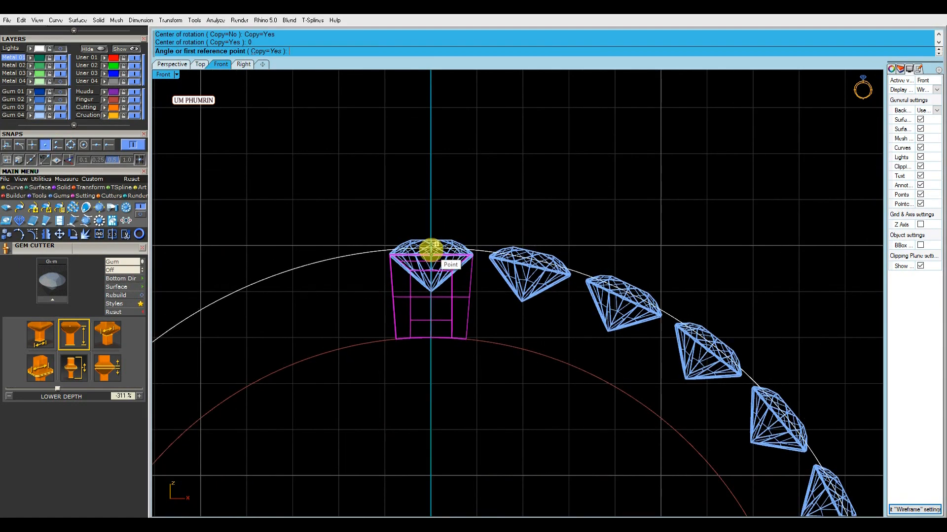
right_click_drag(483, 240, 427, 213)
scroll(427, 213, "up", 10)
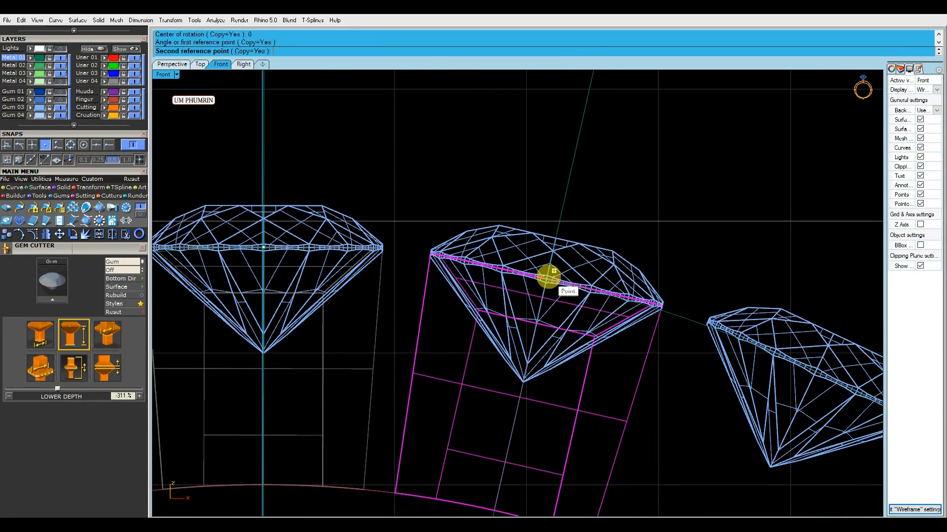
left_click(548, 277)
Step: Place rotated bezel copies under the third to sixth gems of the row
right_click_drag(765, 340, 564, 270)
left_click(620, 298)
right_click_drag(671, 308, 406, 169)
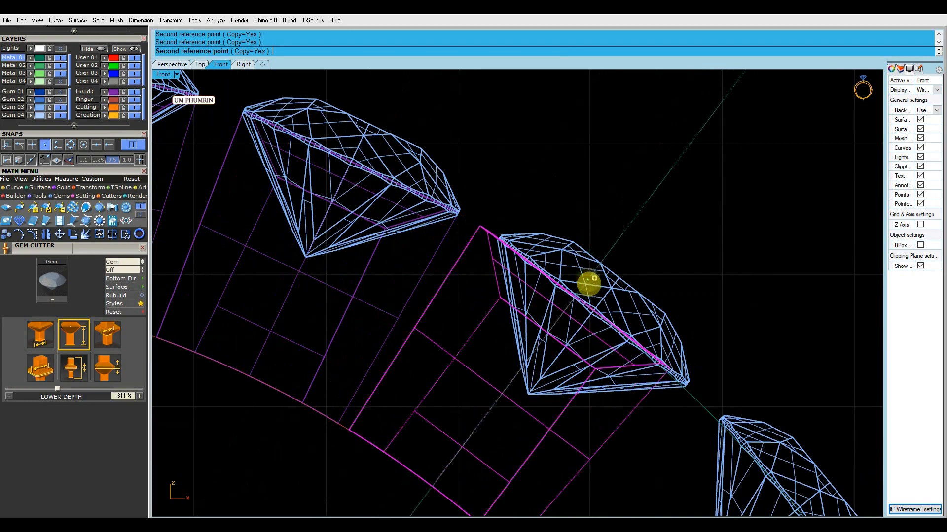
left_click(600, 305)
right_click_drag(609, 297, 470, 143)
scroll(550, 249, "down", 8)
scroll(581, 332, "up", 2)
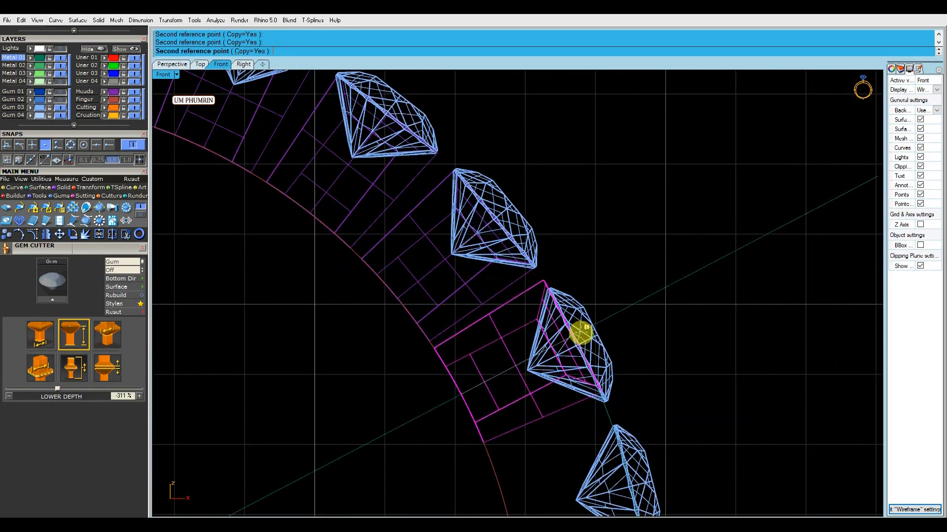
left_click(578, 343)
Step: Place rotated bezel copies under the last three gems of the row
right_click_drag(639, 434, 566, 205)
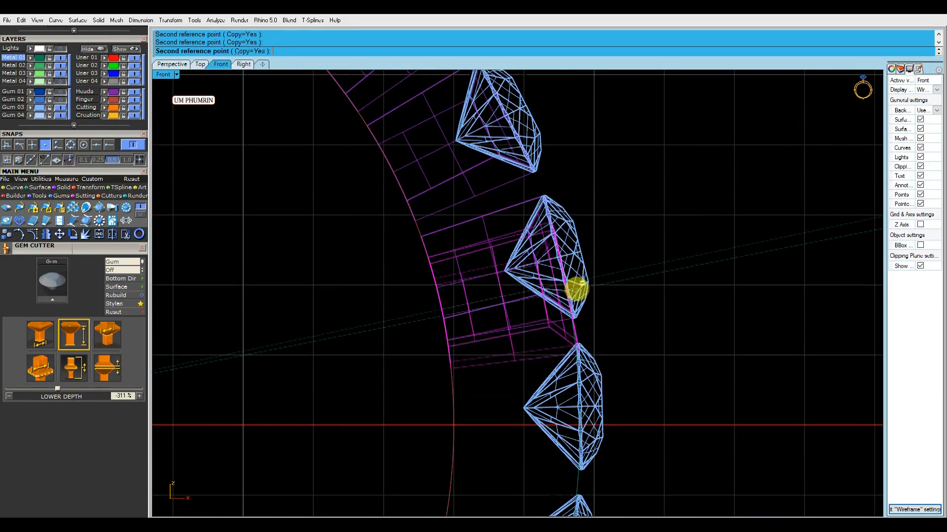
right_click_drag(577, 289, 596, 236)
left_click(594, 253)
right_click_drag(623, 411, 609, 300)
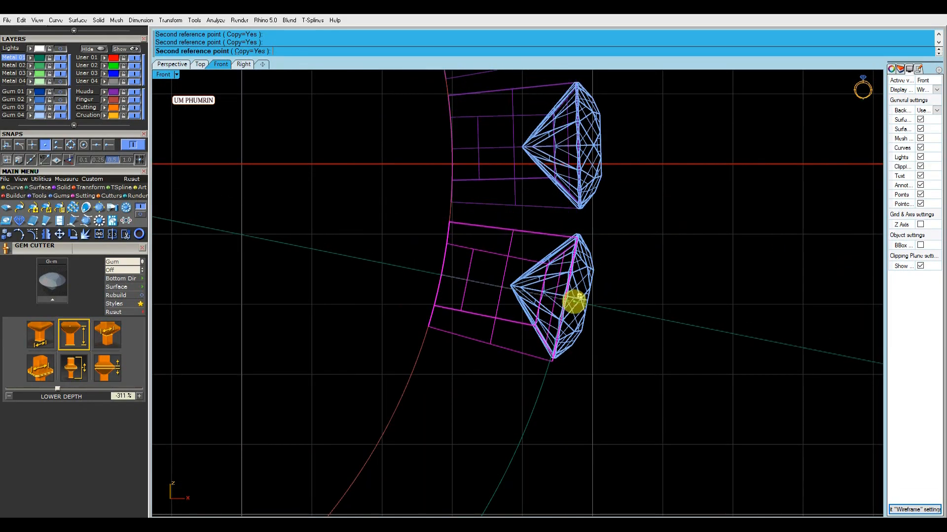
left_click(567, 297)
Step: Place a bezel copy aligned with the fourth gem's centre point and delete the misaligned one
scroll(567, 298, "down", 8)
right_click_drag(530, 144, 570, 298)
scroll(548, 217, "up", 8)
scroll(504, 150, "up", 4)
right_click_drag(505, 150, 547, 258)
right_click_drag(465, 195, 511, 253)
scroll(511, 252, "up", 4)
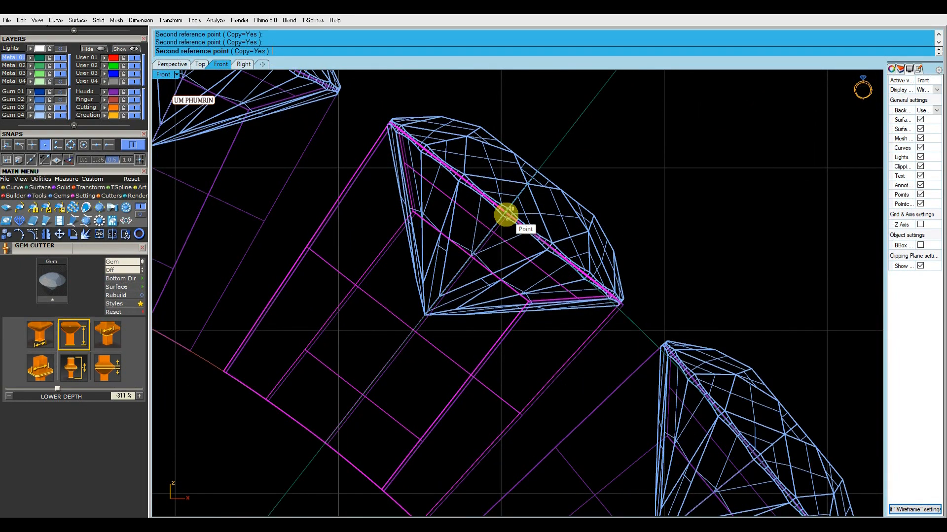
left_click(378, 157)
scroll(405, 163, "down", 15)
key("Delete")
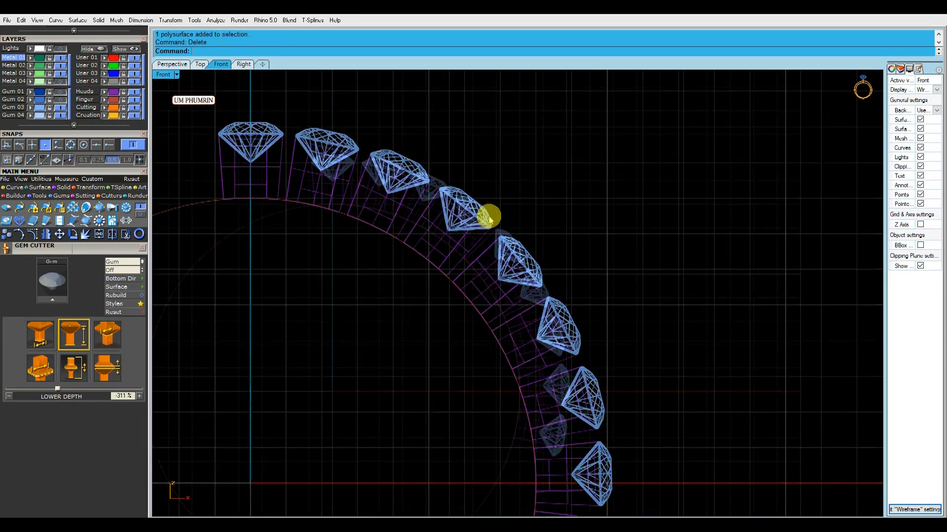
Step: Select all nine bezels with their gems and turn off the surface isocurve display for the bezels
left_click_drag(266, 130, 710, 454)
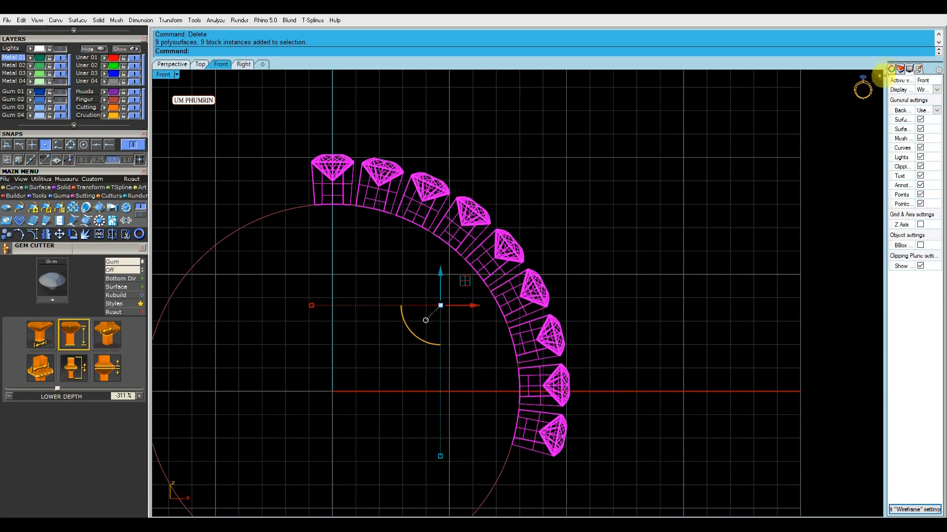
left_click(891, 69)
left_click(918, 265)
left_click(709, 206)
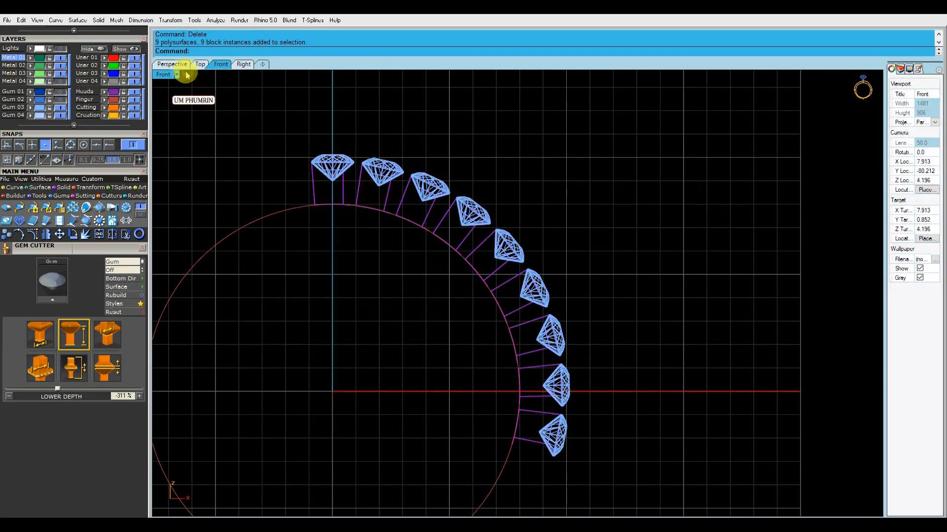
Step: Move the nine bezels to the Metal 01 layer
left_click(172, 64)
scroll(498, 156, "down", 6)
right_click_drag(503, 168, 667, 217)
right_click_drag(666, 217, 664, 183, "shift")
left_click(30, 59)
scroll(479, 199, "down", 2)
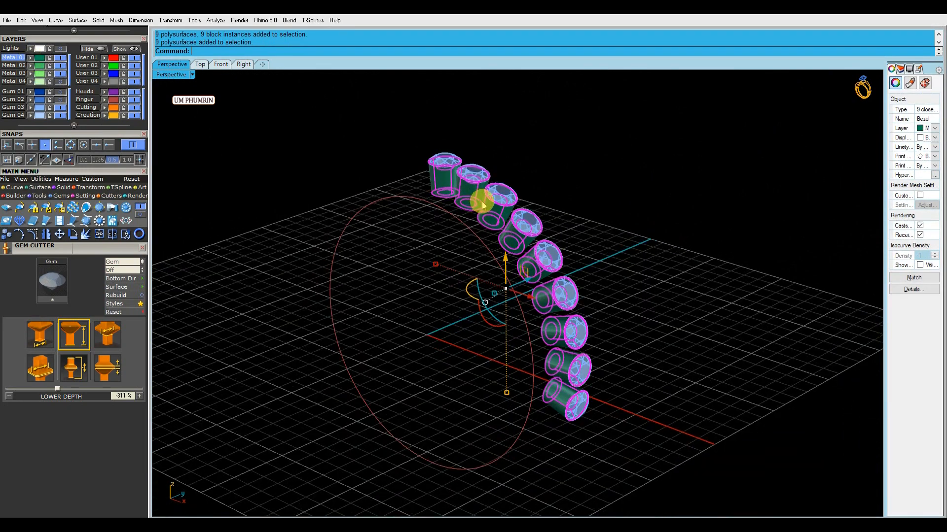
left_click(591, 177)
Step: Show the Metal 04 layer, extrude the narrow band's outer edge to one side across the gem row, and hide the layer
left_click(61, 82)
right_click_drag(535, 185, 448, 209)
right_click(454, 229)
right_click(465, 230)
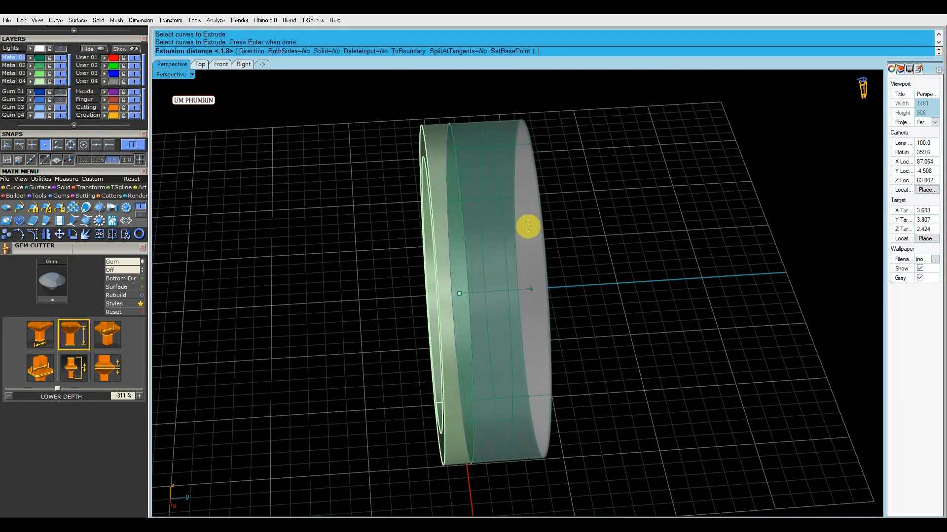
left_click(528, 229)
right_click_drag(558, 227, 647, 218)
left_click(63, 82)
Step: Extract an isocurve through the gem centres from the extruded surface
mouse_move(523, 217)
right_mouse_down()
mouse_move(602, 171)
mouse_move(493, 192)
mouse_move(530, 220)
right_mouse_up()
scroll(486, 188, "up", 6)
type("Ex")
scroll(512, 243, "up", 2)
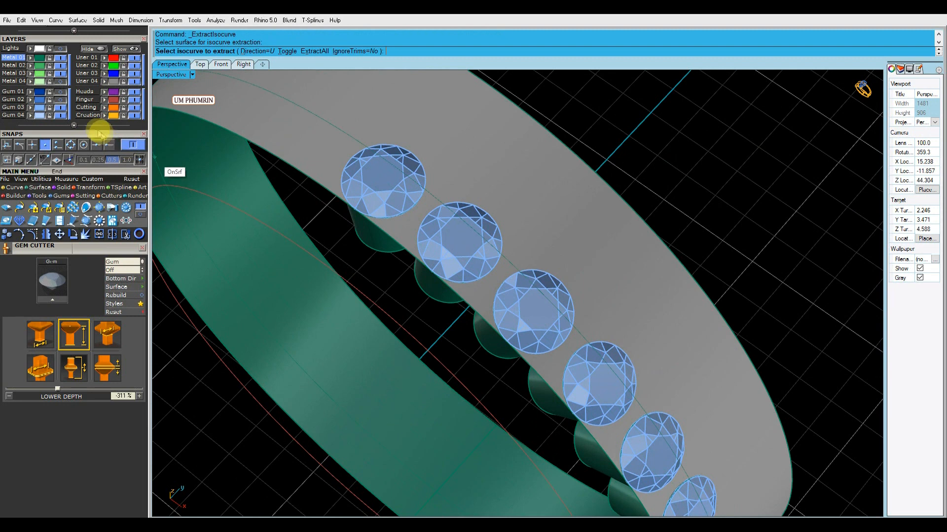
key("Return")
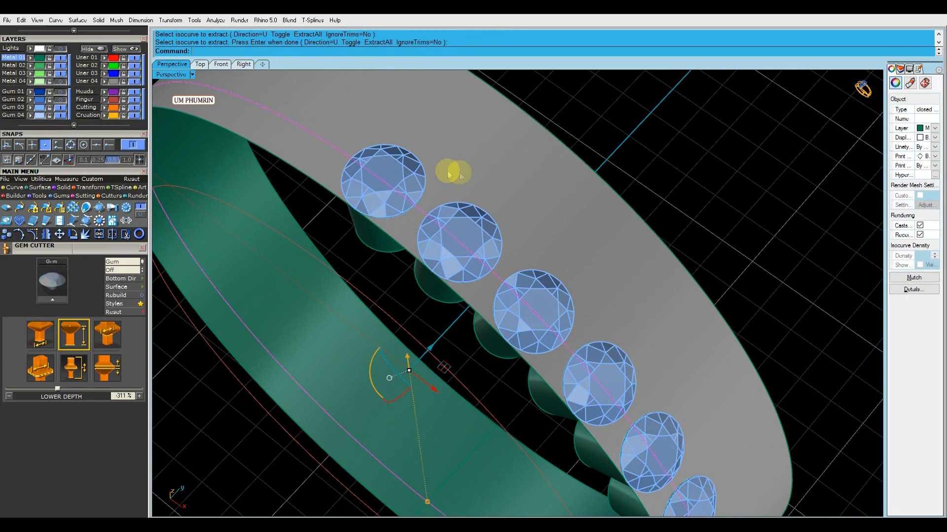
Step: Extract another isocurve along the extruded surface just beyond the outer side of the gem row
right_click_drag(535, 197, 672, 232)
type("E")
key("Return")
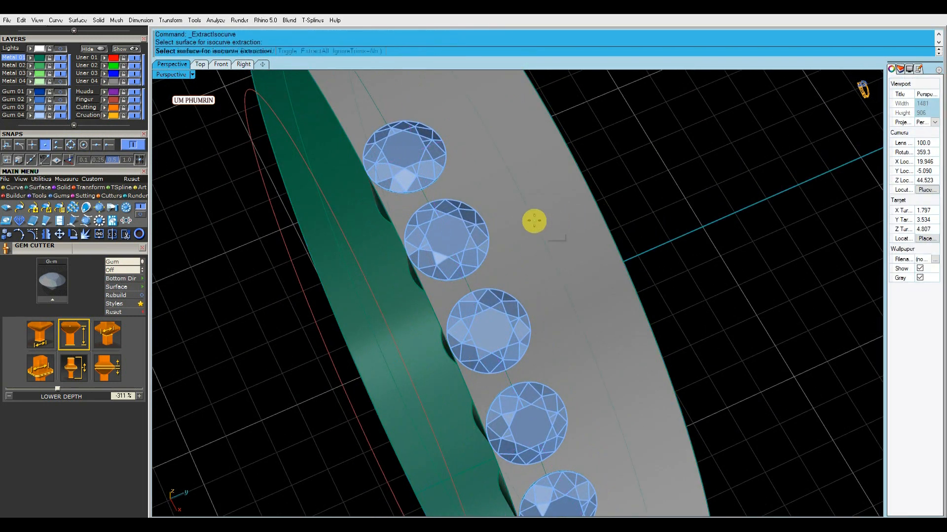
left_click(45, 145)
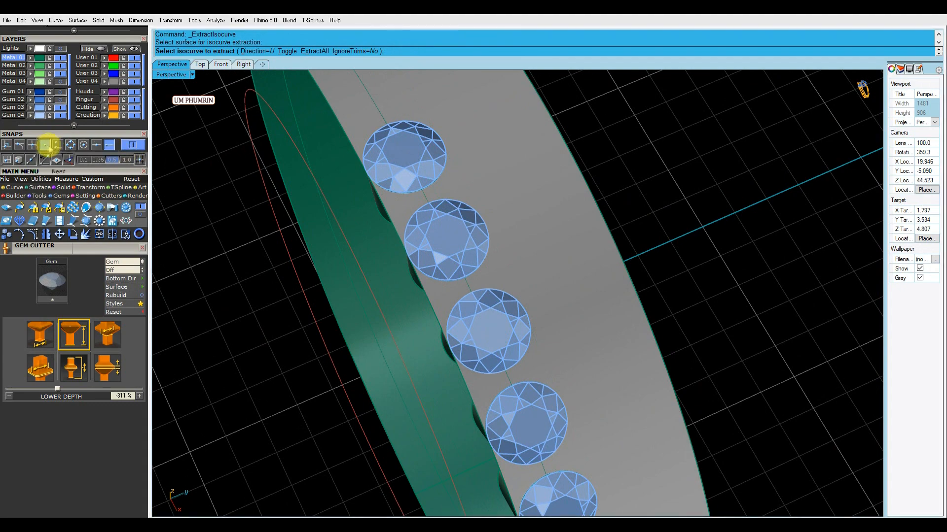
left_click(485, 224)
key("Return")
Step: Split the extruded surface with the isocurve beside the gems and delete the outer part
left_click(545, 224)
type("SP")
key("Return")
left_click(498, 256)
key("Return")
left_click(559, 242)
key("Delete")
Step: Flip the normal direction of the remaining strip surface under the gem row
scroll(560, 241, "down", 6)
right_click_drag(560, 241, 592, 200)
left_click_drag(596, 196, 464, 299)
left_click(753, 235)
left_click(434, 168)
scroll(436, 173, "up", 6)
type("FL")
key("Return")
left_click(582, 198)
Step: Start surface prongs on the strip under the gem row, flip their direction and set the drop to 1.8
scroll(583, 201, "down", 6)
right_click_drag(582, 200, 507, 186)
scroll(502, 194, "up", 6)
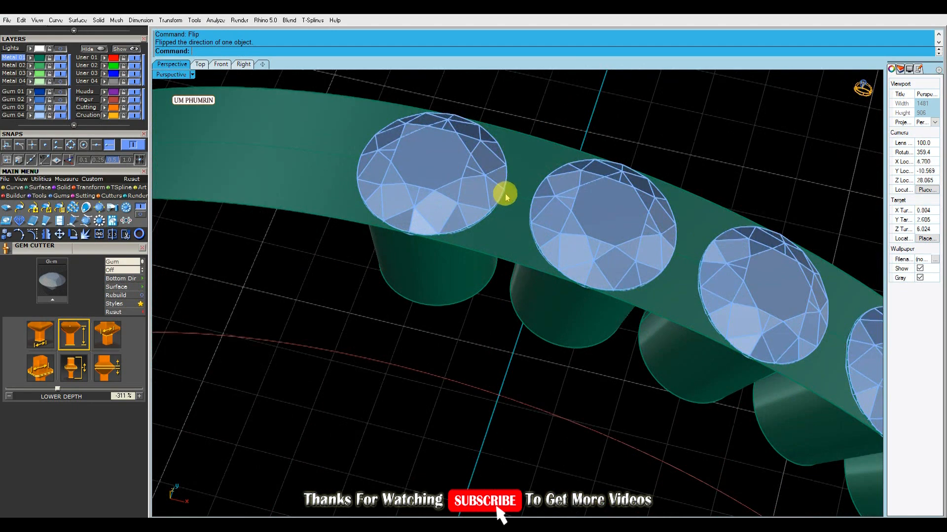
type("PR")
key("Return")
left_click(522, 219)
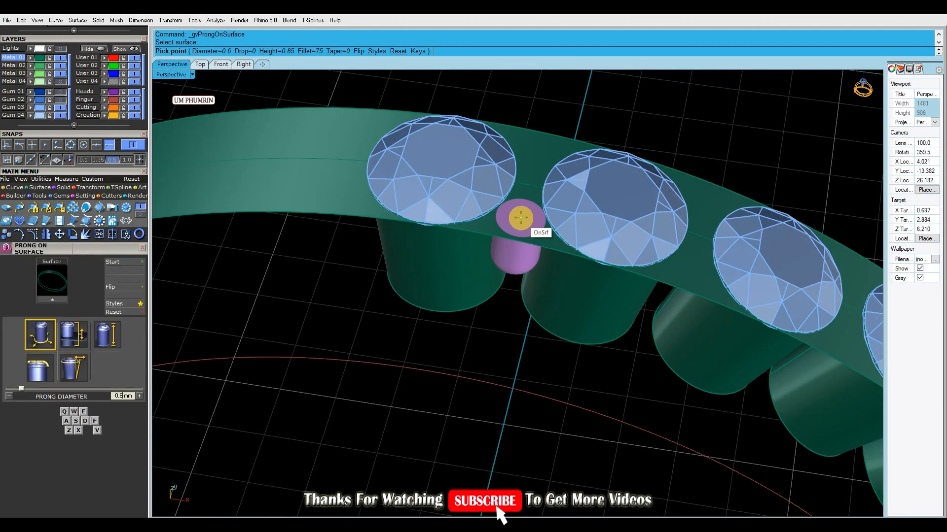
left_click(358, 51)
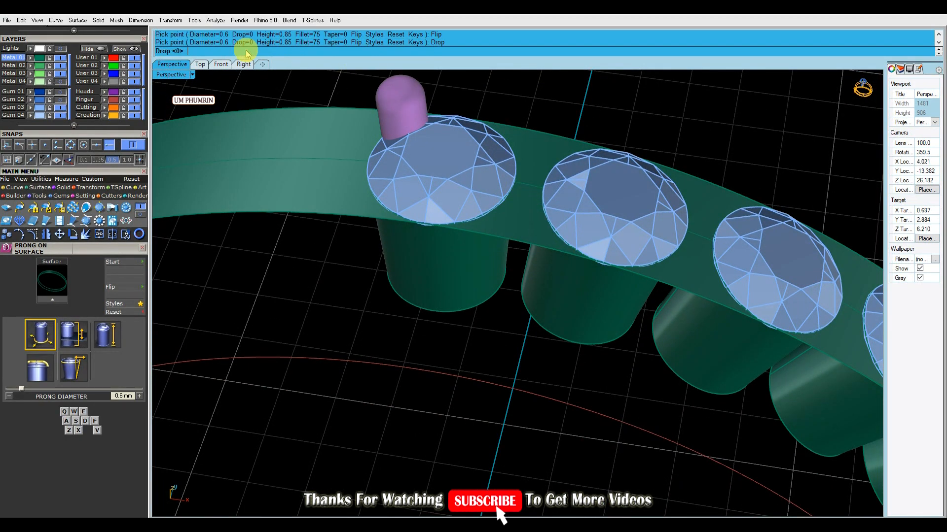
mouse_move(525, 189)
right_mouse_down()
mouse_move(543, 158)
mouse_move(521, 201)
right_mouse_up()
left_click(109, 145)
scroll(459, 177, "down", 5)
right_click_drag(459, 188, 461, 147)
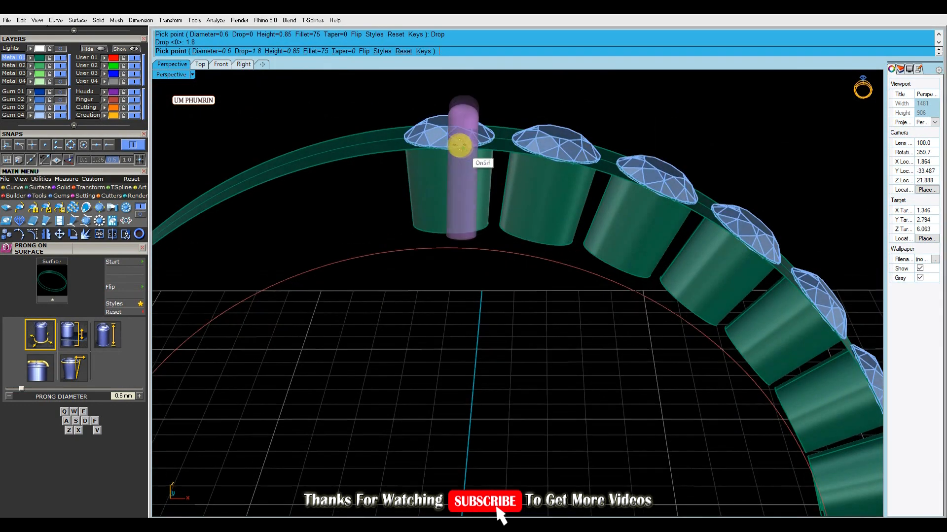
Step: Place a prong of 0.65 mm diameter and 0.7 mm height on the strip's centre curve between the first two gems
scroll(449, 159, "up", 9)
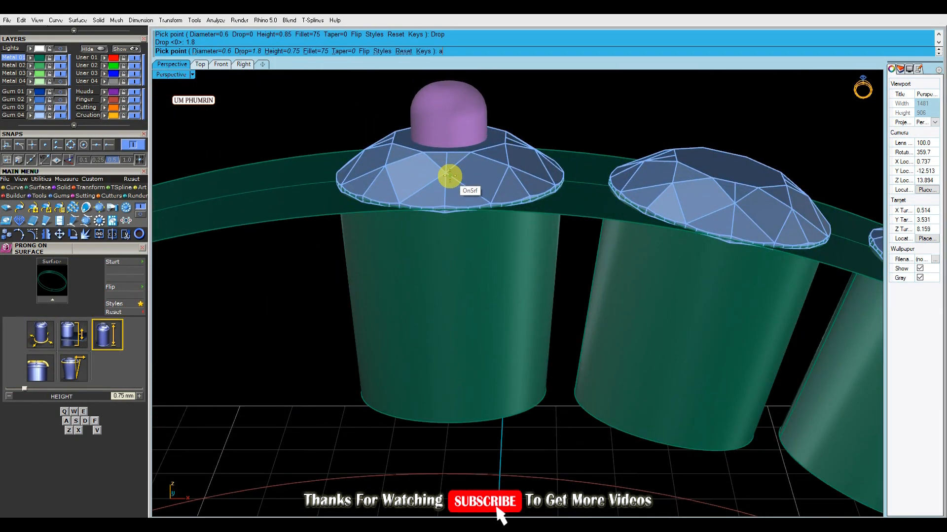
scroll(450, 175, "down", 7)
right_click_drag(451, 86, 439, 169)
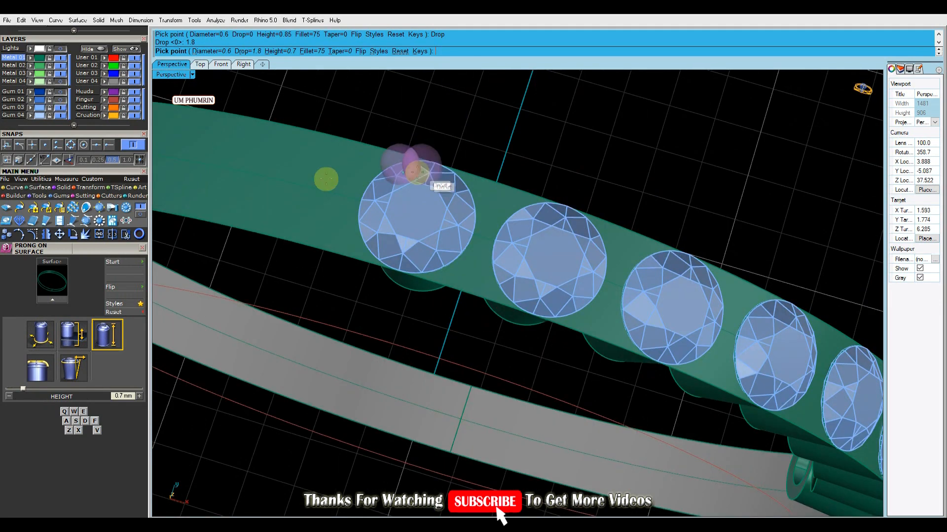
left_click(58, 145)
scroll(469, 235, "up", 5)
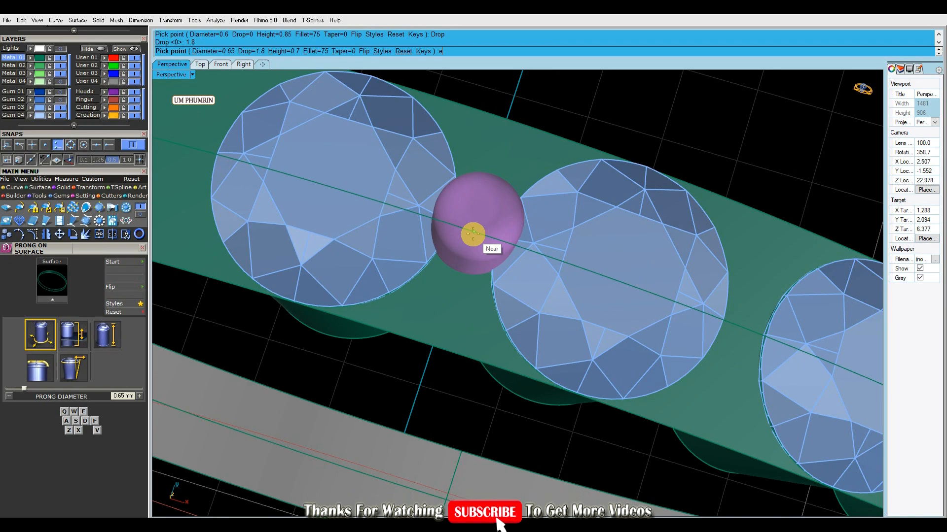
scroll(474, 235, "down", 5)
mouse_move(473, 234)
right_mouse_down()
mouse_move(516, 132)
mouse_move(474, 237)
right_mouse_up()
scroll(472, 237, "up", 8)
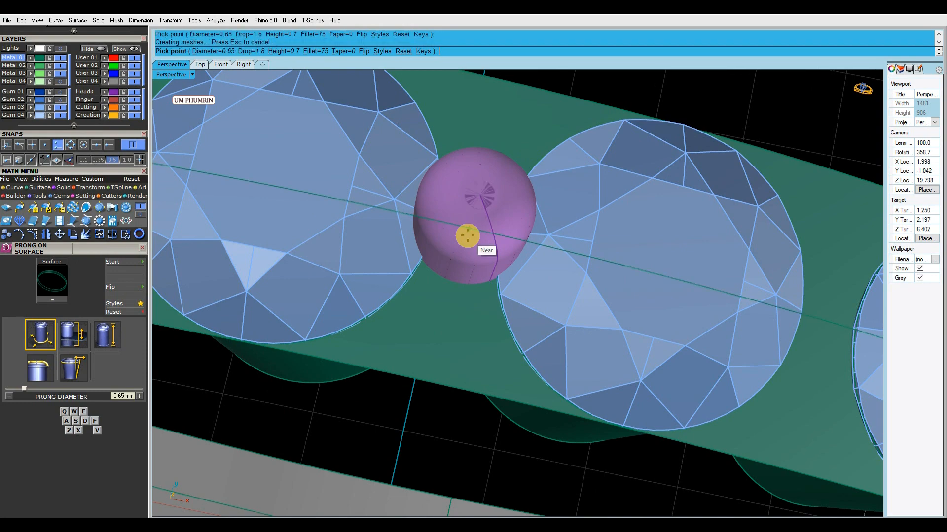
left_click(467, 236)
Step: Rotate a copy of the prong about the origin in the front view, from the first gem's centre point to the second's
scroll(474, 235, "down", 8)
left_click(220, 64)
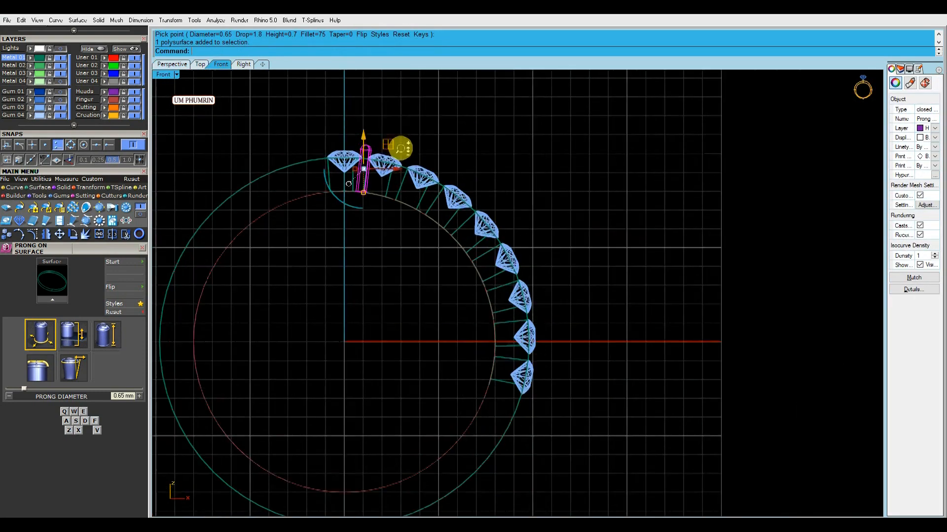
scroll(420, 183, "up", 5)
type("0")
key("Return")
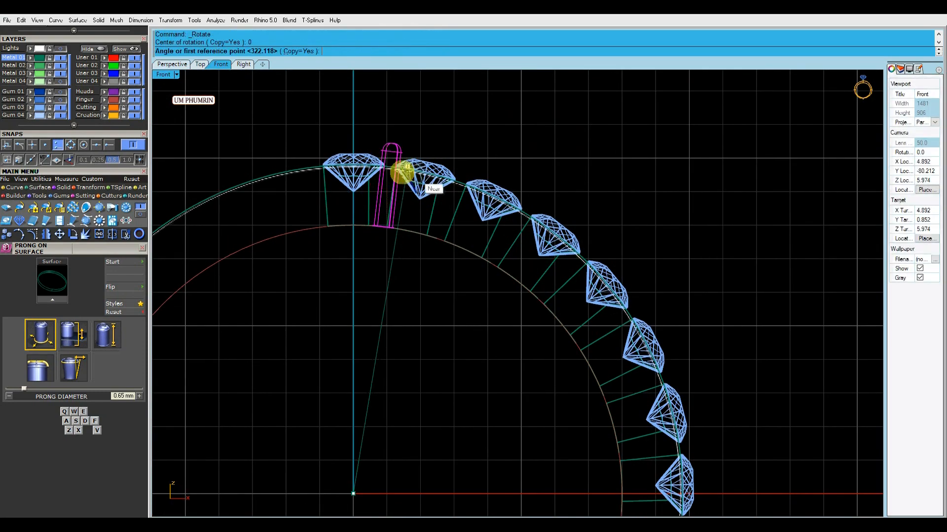
scroll(296, 168, "up", 3)
left_click(45, 145)
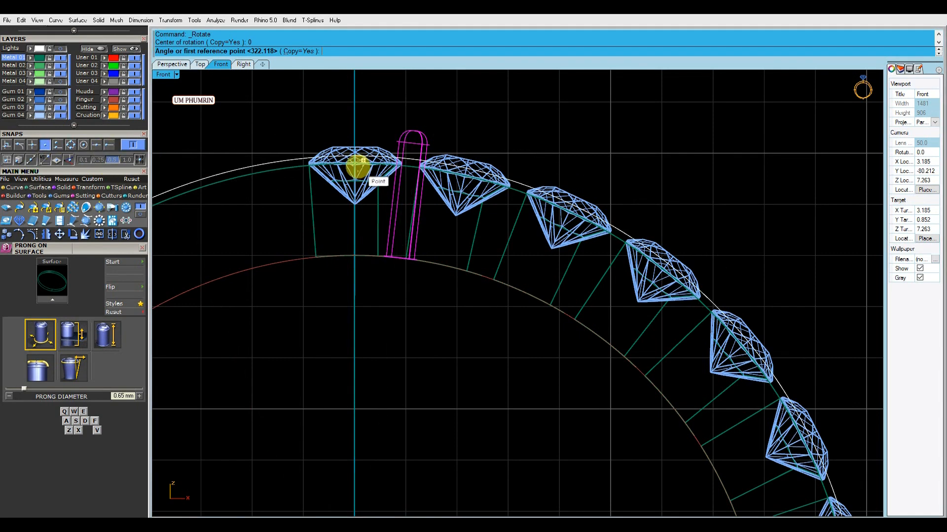
left_click(464, 173)
Step: Add rotated prong copies at each remaining gem centre point, down to the last gem in the row
right_click_drag(523, 195, 404, 156)
left_click(463, 181)
left_click(459, 193)
right_click_drag(533, 244, 497, 226)
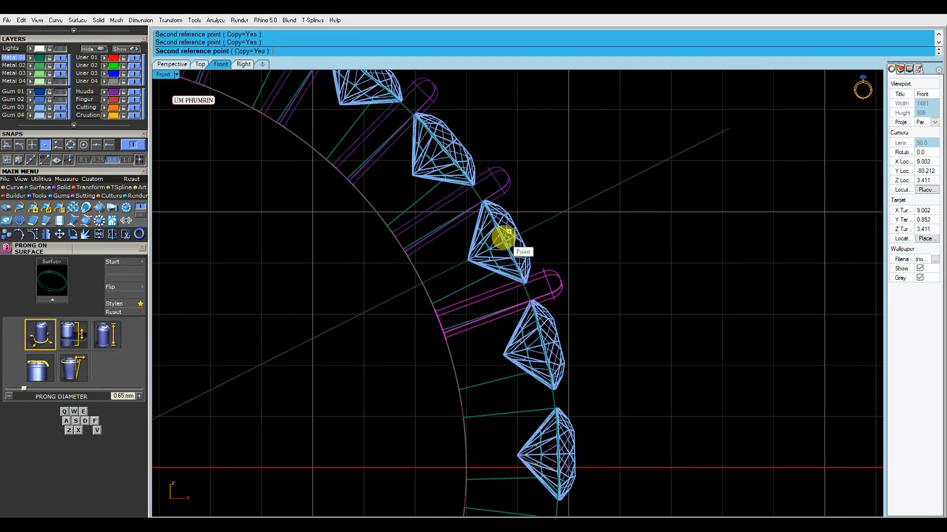
left_click(504, 239)
right_click_drag(556, 333, 523, 235)
left_click(513, 241)
right_click_drag(531, 317, 537, 211)
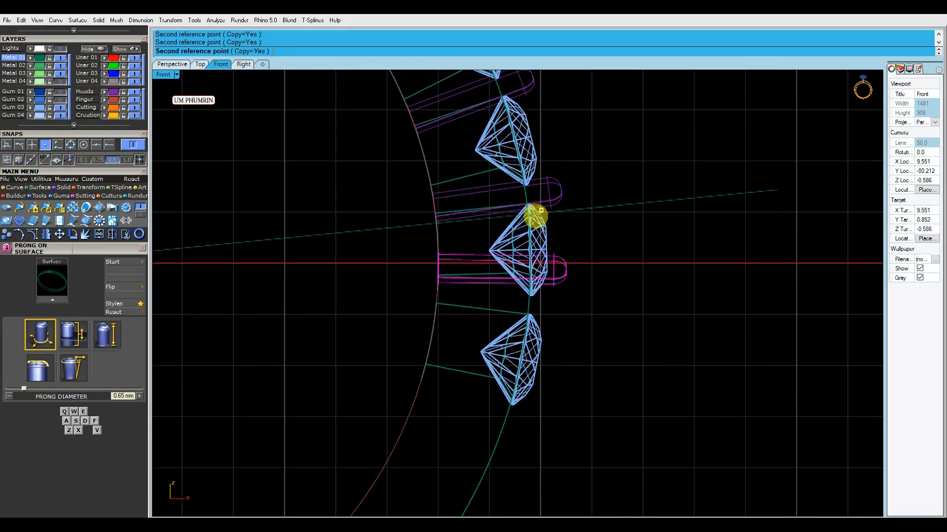
left_click(533, 248)
right_click_drag(525, 340, 518, 246)
left_click(515, 262)
right_click(515, 261)
scroll(515, 236, "down", 6)
left_click(609, 265)
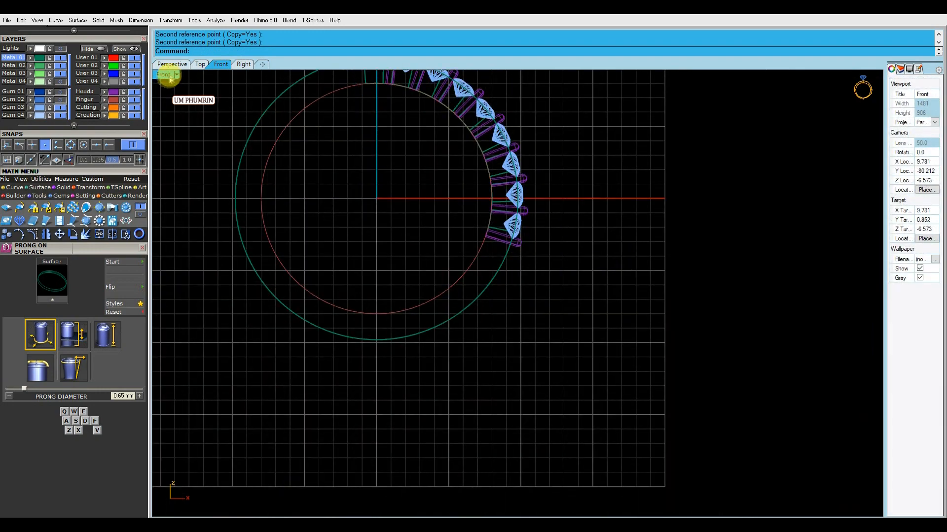
Step: Delete the strip surface and the helper curves that supported the gem row in the perspective view
left_click(171, 65)
scroll(532, 205, "down", 3)
right_click_drag(532, 205, 532, 173)
left_click(394, 174)
left_click_drag(411, 173, 374, 132)
right_click_drag(374, 132, 407, 159)
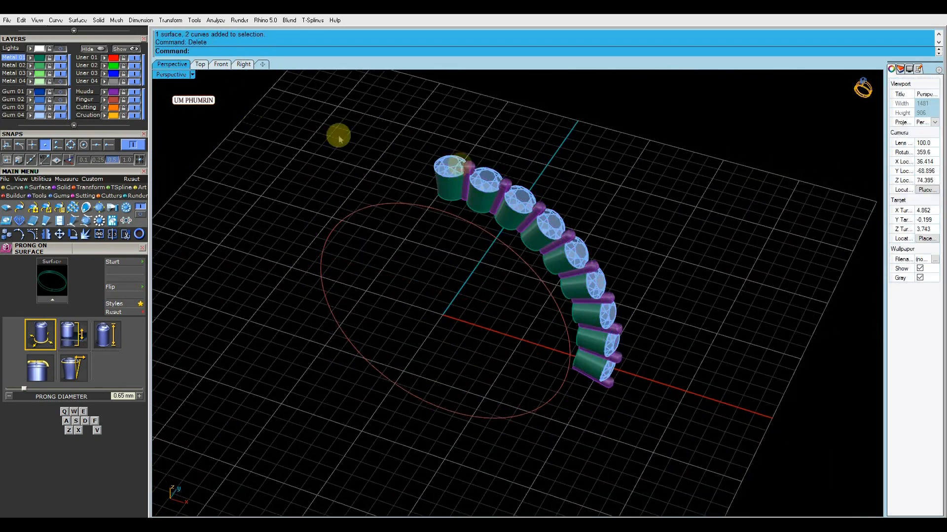
Step: Group the nine prongs and assign them to the Metal 02 layer
scroll(466, 185, "down", 2)
left_click(470, 191)
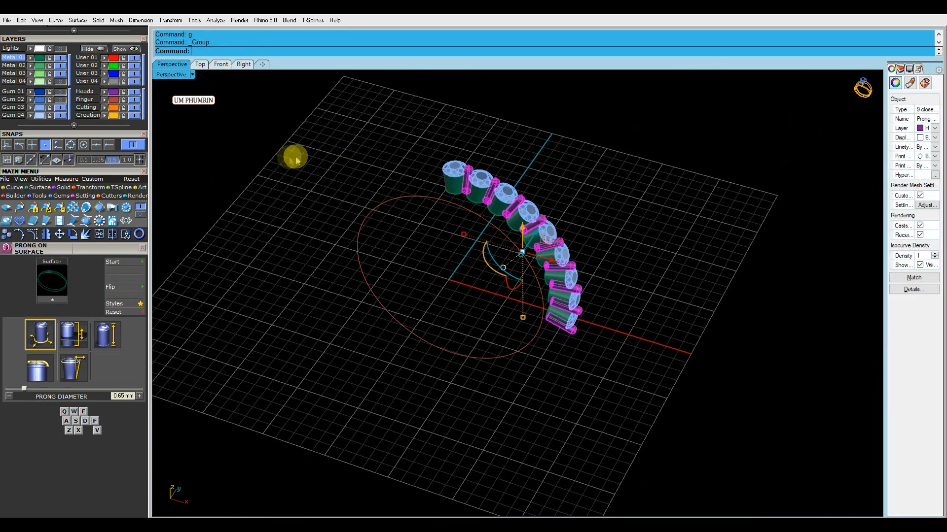
left_click(32, 66)
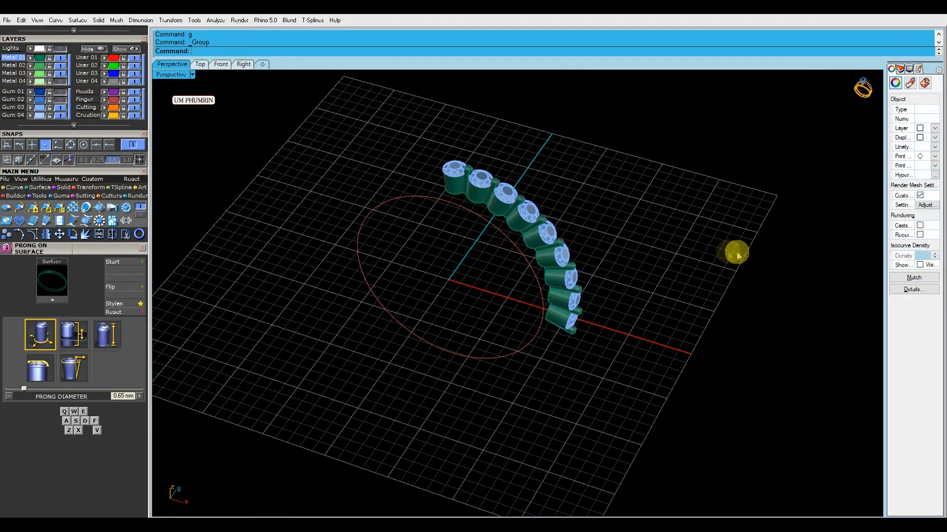
Step: Turn on the Gem 02 and Metal 04 layers to show the neighbouring gem row and its metal
right_click_drag(738, 254, 672, 281)
left_click(62, 102)
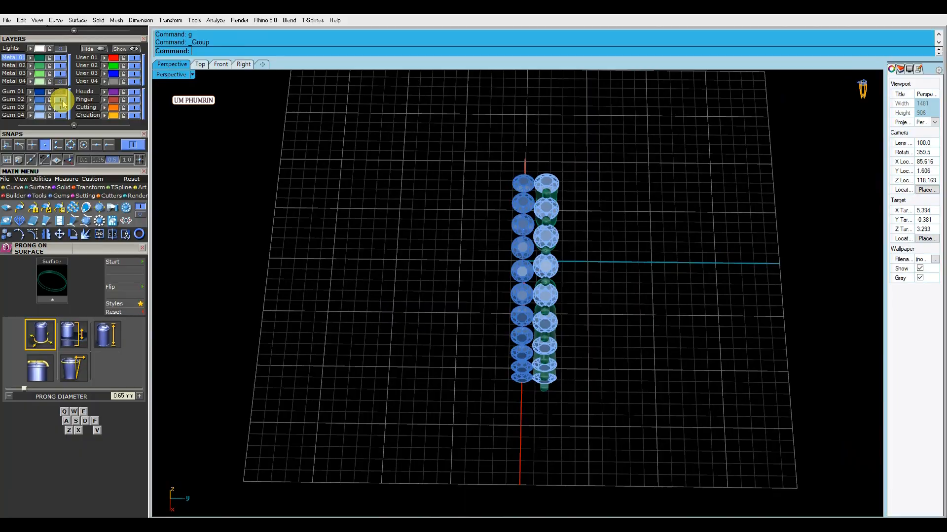
left_click(60, 83)
right_click_drag(424, 222, 534, 246)
scroll(508, 203, "up", 6)
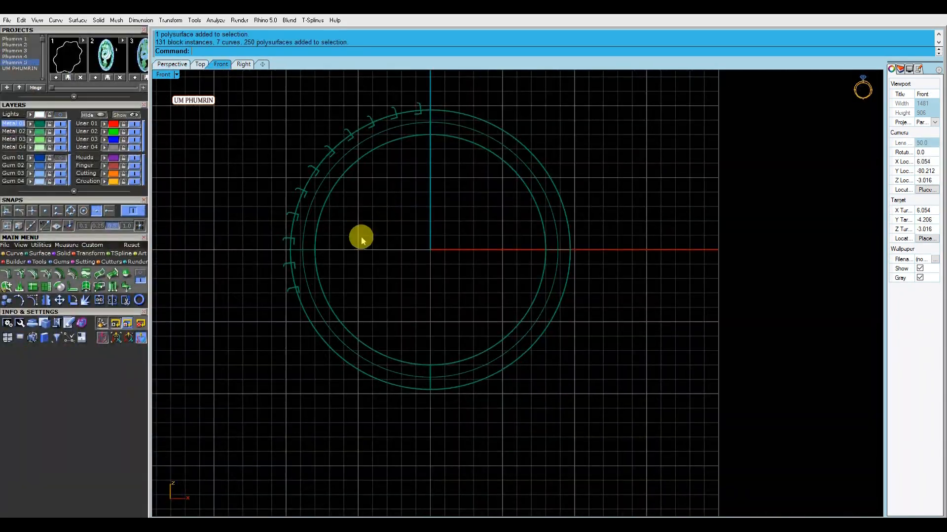
Step: Select the three solid ring bands in the front view
scroll(422, 247, "up", 3)
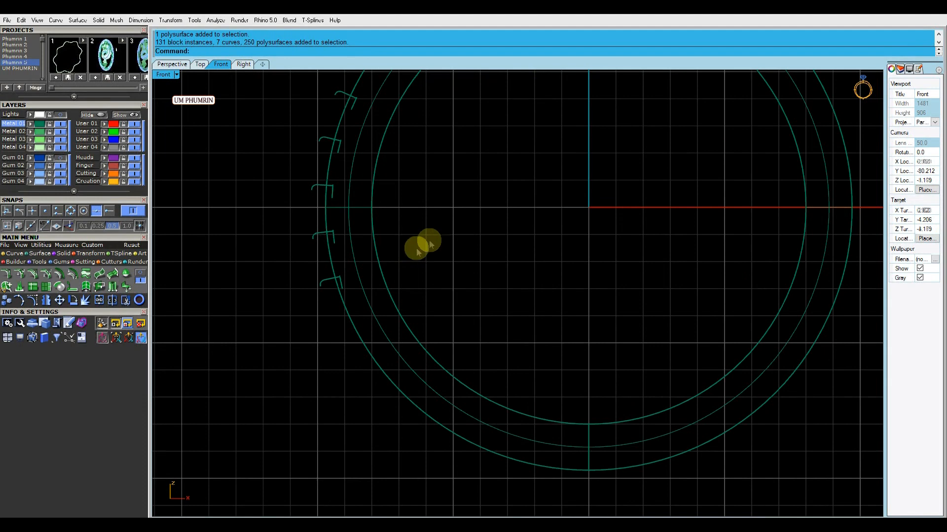
scroll(449, 265, "down", 2)
left_click(401, 317)
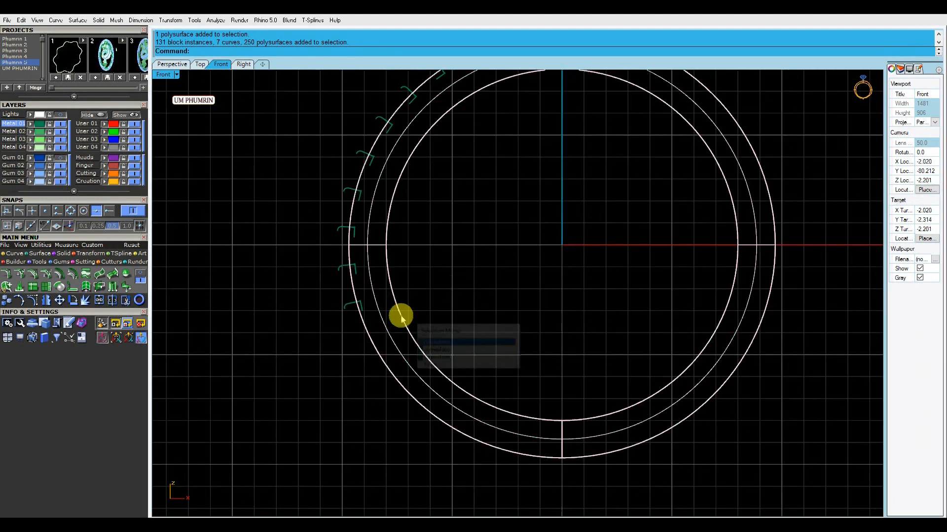
left_click(434, 269)
left_click_drag(463, 345, 419, 396)
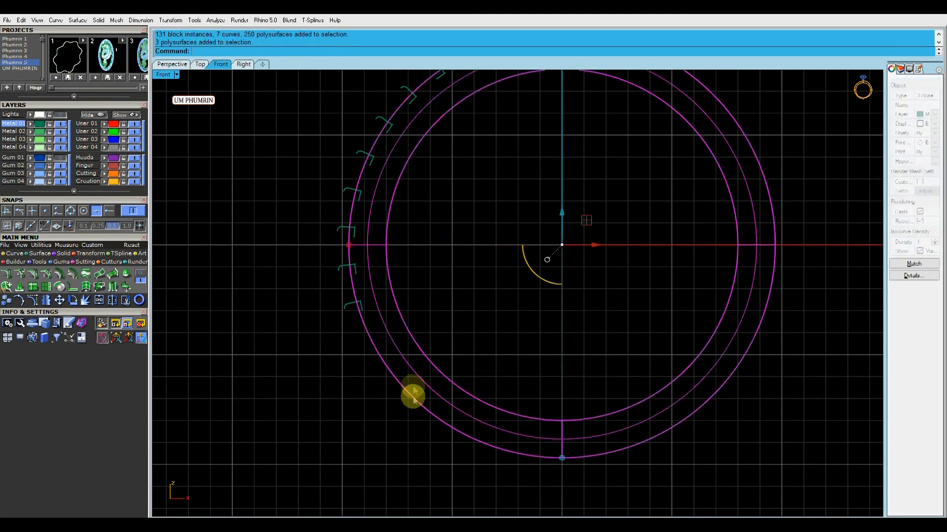
right_click_drag(466, 294, 449, 317)
key("Escape")
Step: Draw a line from the origin outward across the bands, passing just below the lowest prong
type("l")
key("Return")
type("0")
key("Return")
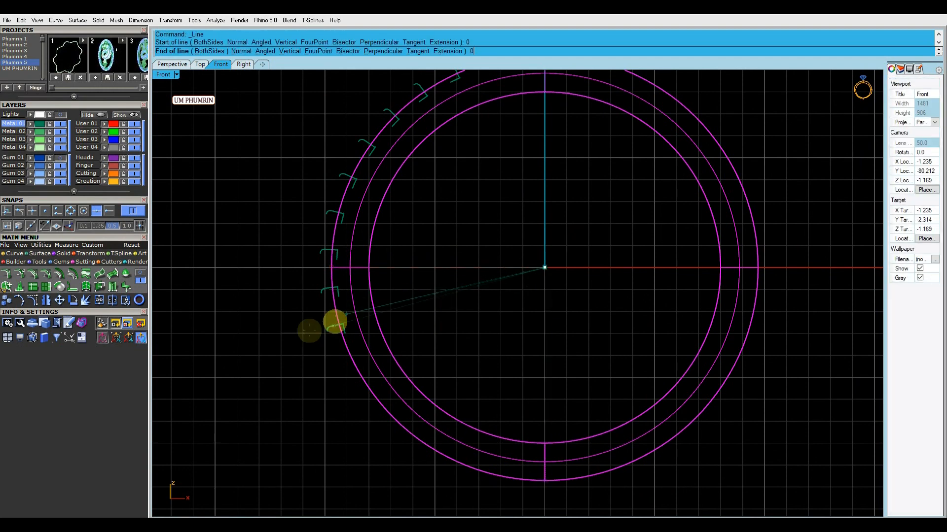
scroll(296, 345, "up", 3)
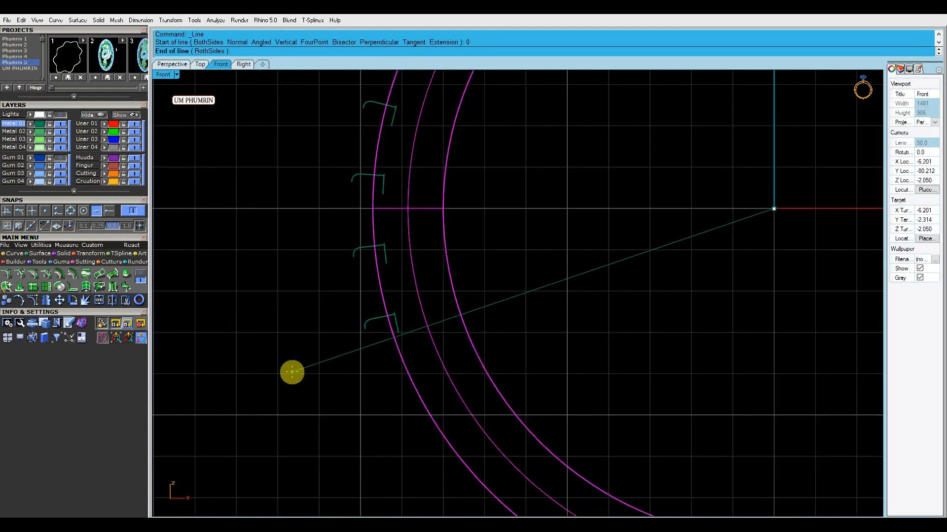
left_click(292, 374)
scroll(300, 365, "down", 2)
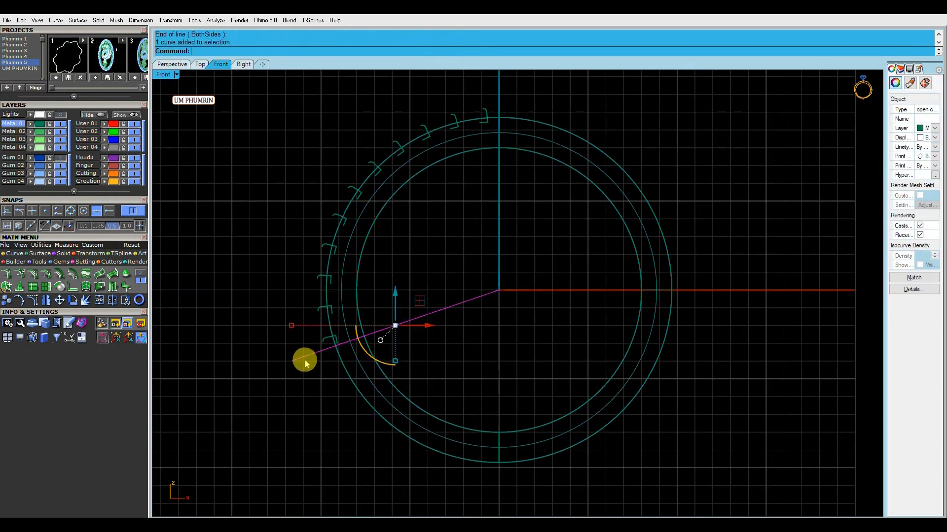
Step: Duplicate the cutting line so that one lies on each outer side of the three bands
left_click(172, 64)
right_click_drag(452, 247, 539, 276)
left_click(399, 282)
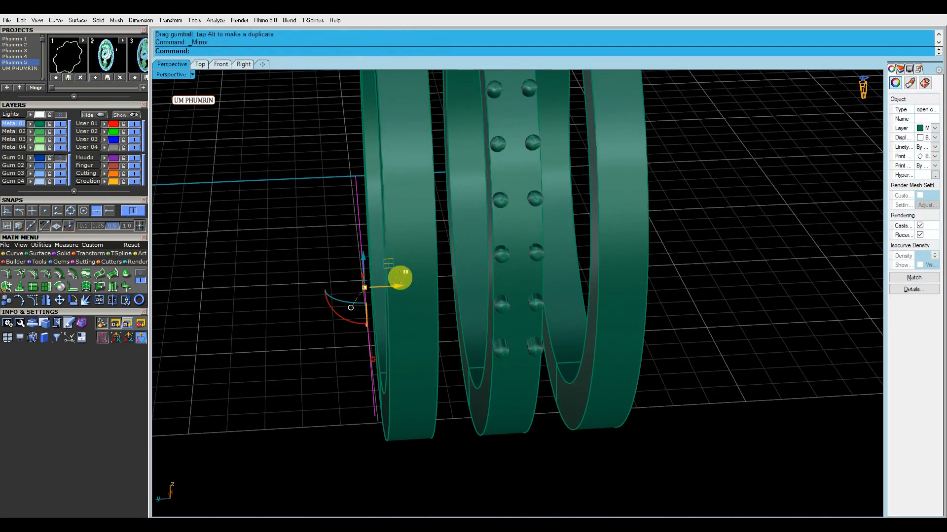
Step: Loft a cutting surface between the two lines and delete the lines
left_click(654, 328, "shift")
type("Loft")
key("Return")
key("Return")
key("Delete")
Step: Mirror a copy of the cutting surface across the Y axis to the opposite side of the ring
right_click_drag(635, 315, 688, 305)
left_click(681, 277)
right_click_drag(597, 257, 624, 241)
key("Return")
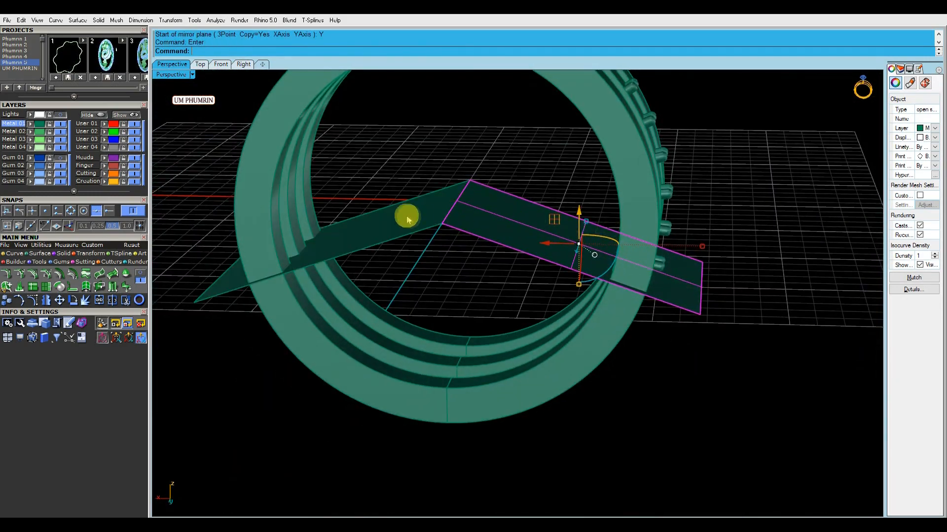
Step: Boolean-subtract both cutting surfaces from the ring bands to remove their lower part
right_click_drag(408, 208, 664, 317)
left_click(497, 323)
right_click_drag(496, 323, 474, 254)
type("B")
key("Return")
left_click(522, 167)
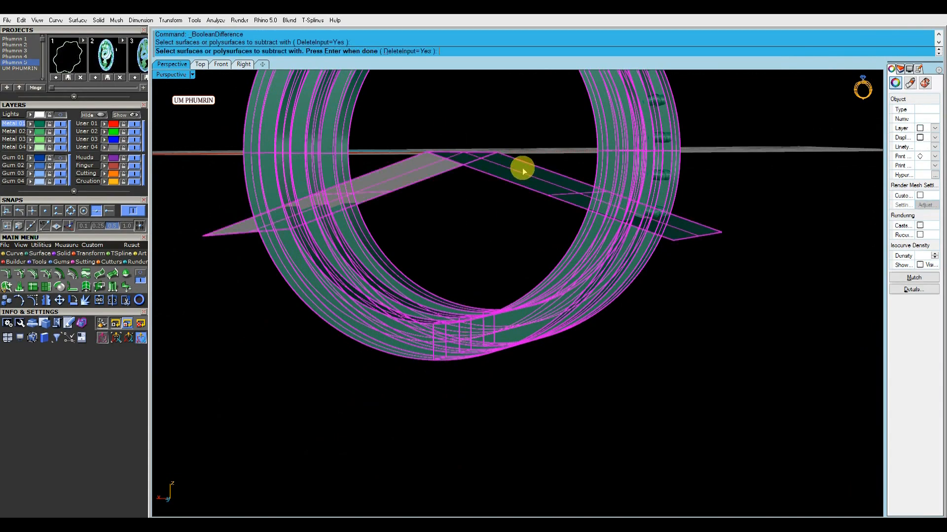
key("Return")
Step: Show all hidden objects of the ring again
scroll(520, 159, "down", 4)
right_click_drag(507, 198, 487, 262)
left_click(122, 115)
right_click_drag(592, 266, 574, 302)
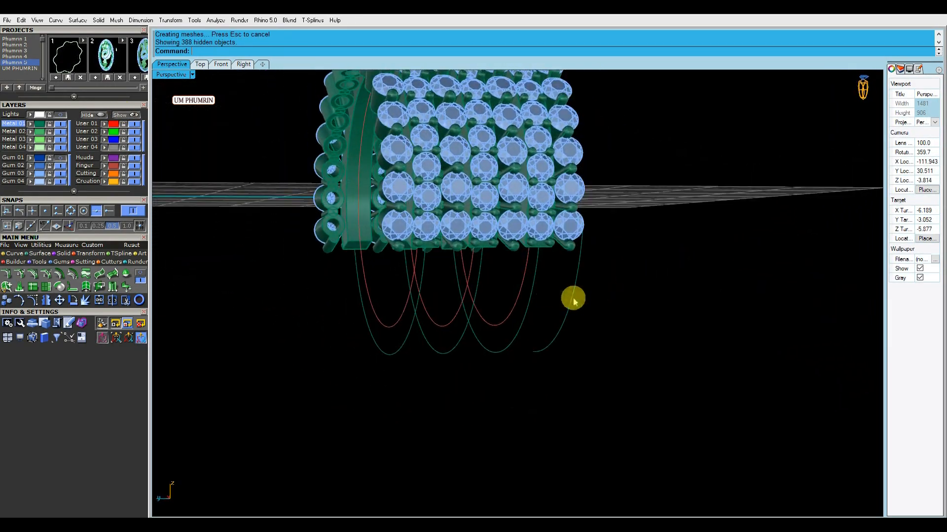
Step: Delete the surplus closed guide curves below the gem rows, keeping the half arc, with the Finger layer turned off
left_click_drag(510, 374, 451, 339)
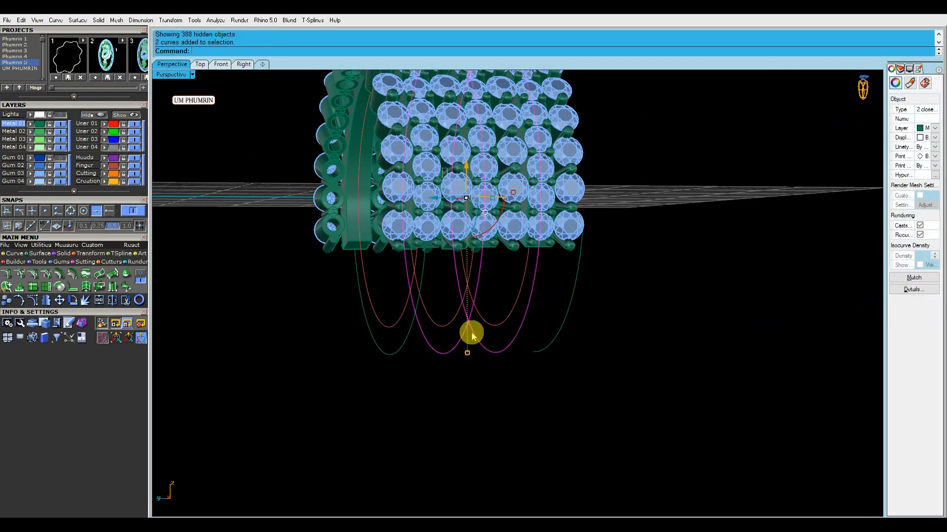
key("Delete")
left_click(133, 166)
right_click_drag(286, 200, 321, 224)
left_click_drag(451, 341, 311, 310)
type("elete")
key("Return")
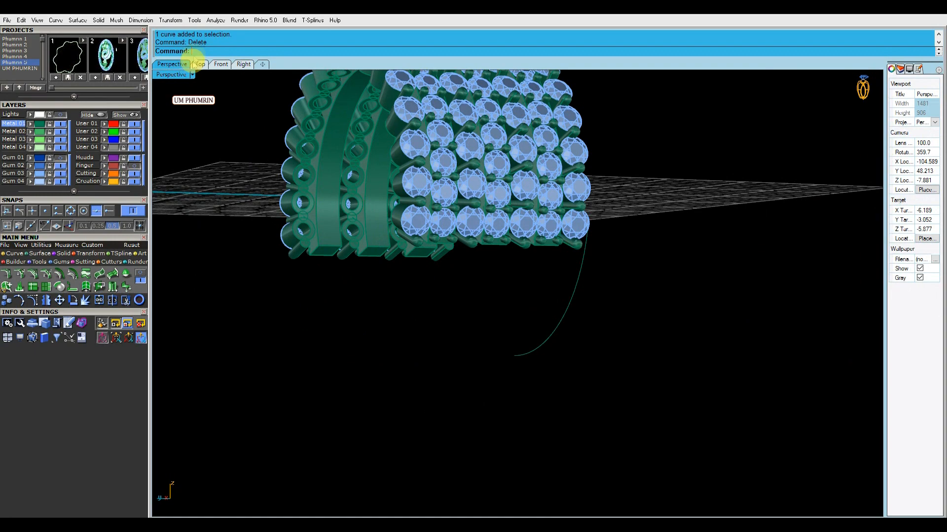
Step: In the front view, draw a 1.6 line straight down from the lowest quadrant of the finger circle
left_click(220, 64)
left_click(136, 168)
scroll(450, 285, "up", 3)
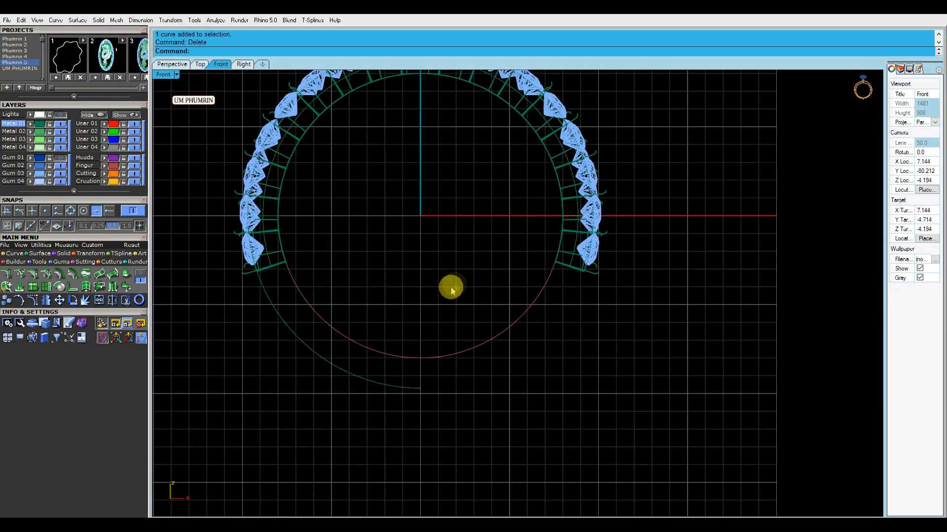
right_click_drag(434, 260, 444, 282)
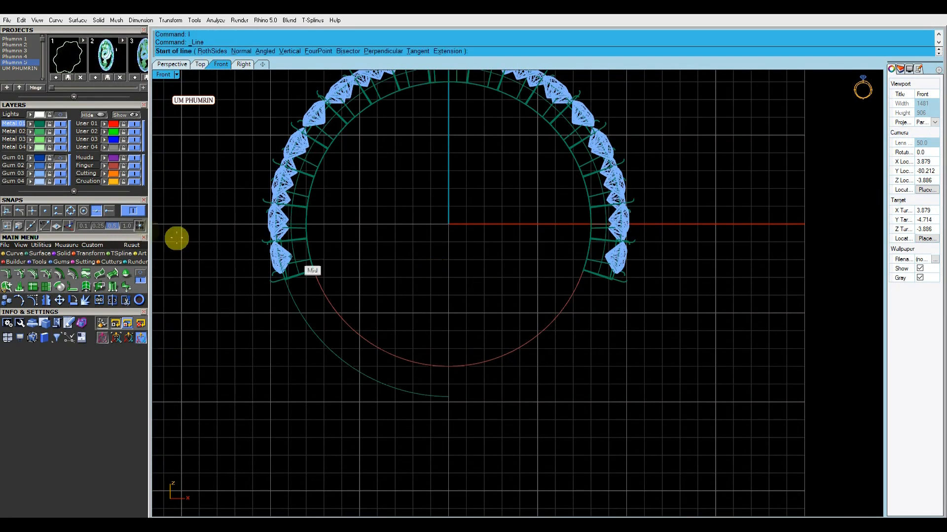
left_click(70, 211)
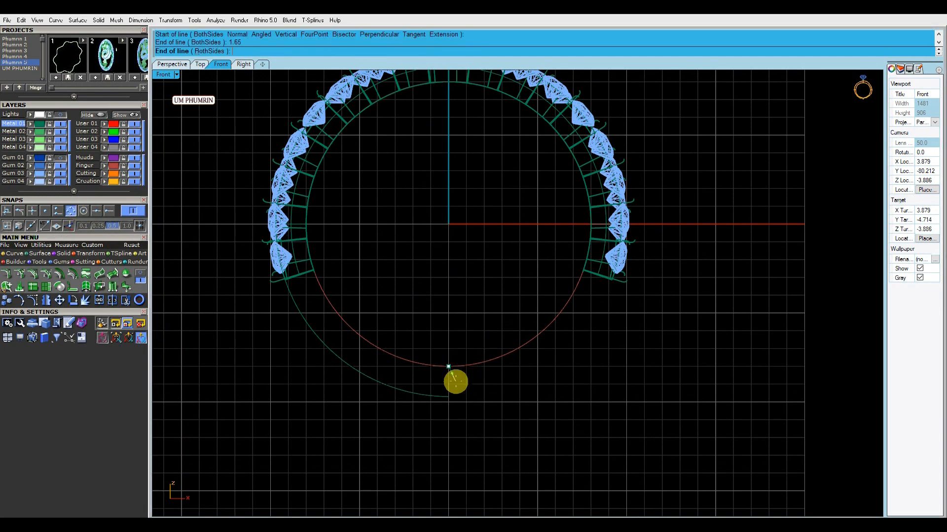
scroll(454, 404, "up", 3)
scroll(452, 377, "up", 2)
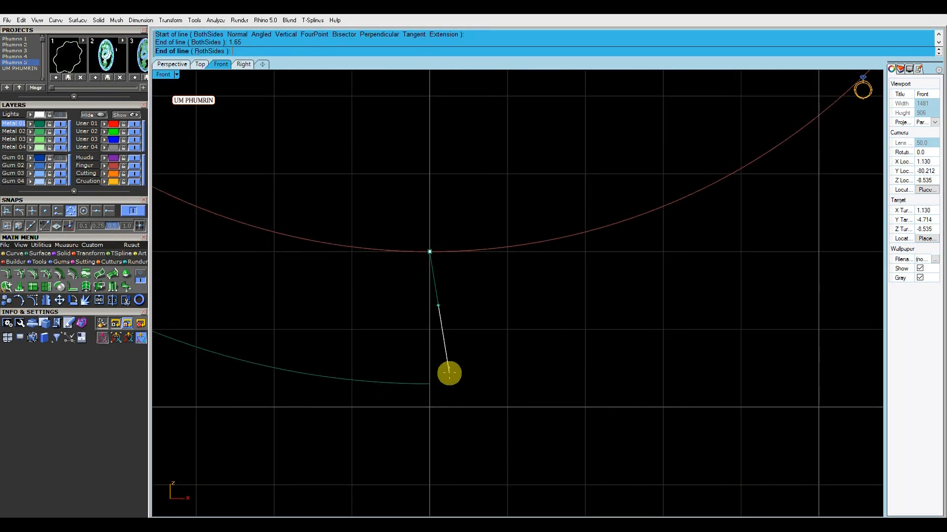
scroll(449, 375, "down", 4)
Step: Split the half arc at a point on the lowest gem and hide everything except the lower arc and the vertical line
scroll(430, 355, "up", 1)
scroll(291, 253, "up", 3)
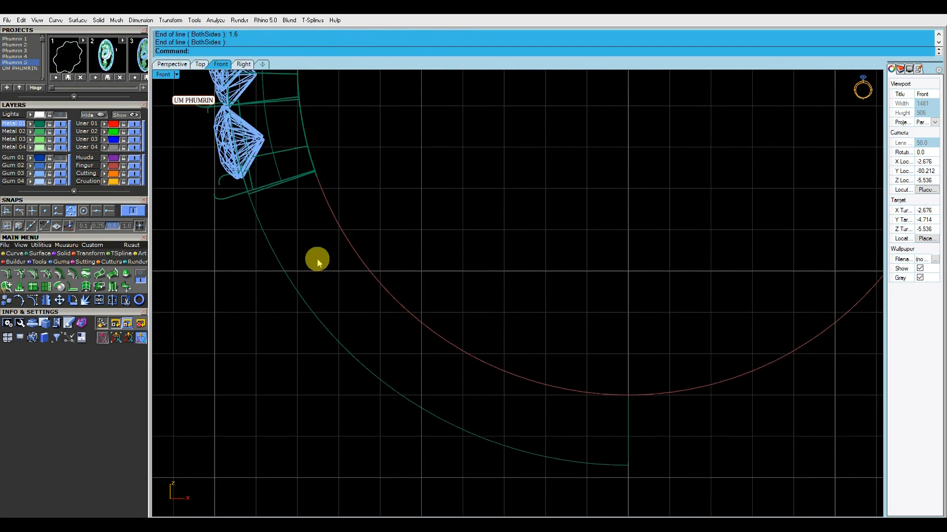
left_click(282, 277)
scroll(275, 209, "up", 4)
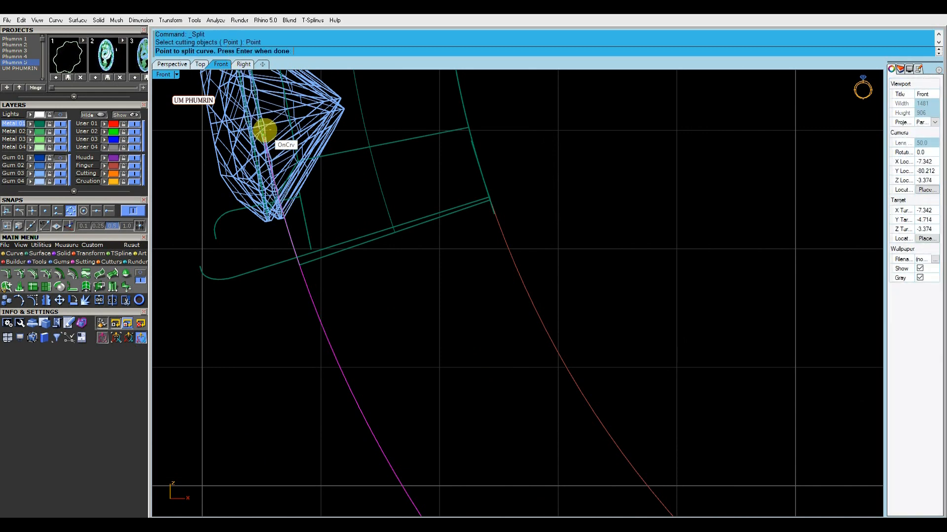
scroll(316, 250, "down", 8)
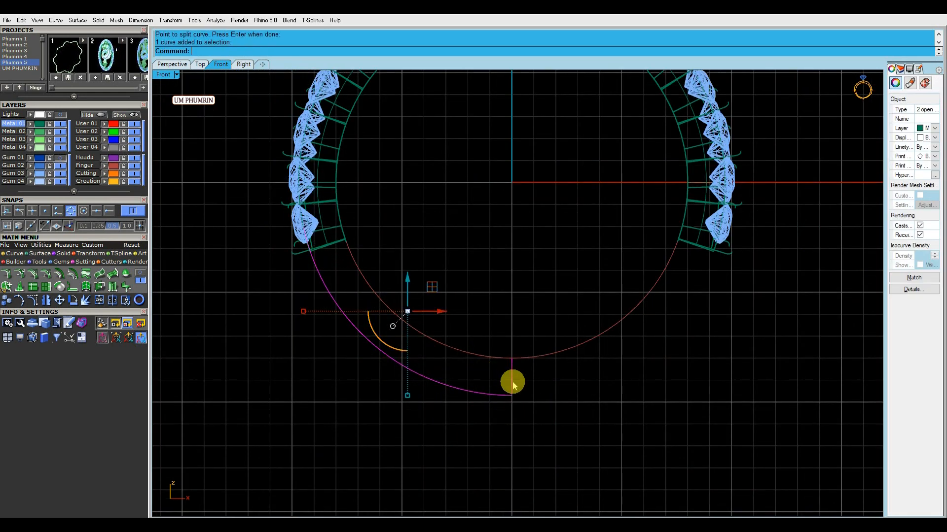
left_click(97, 115)
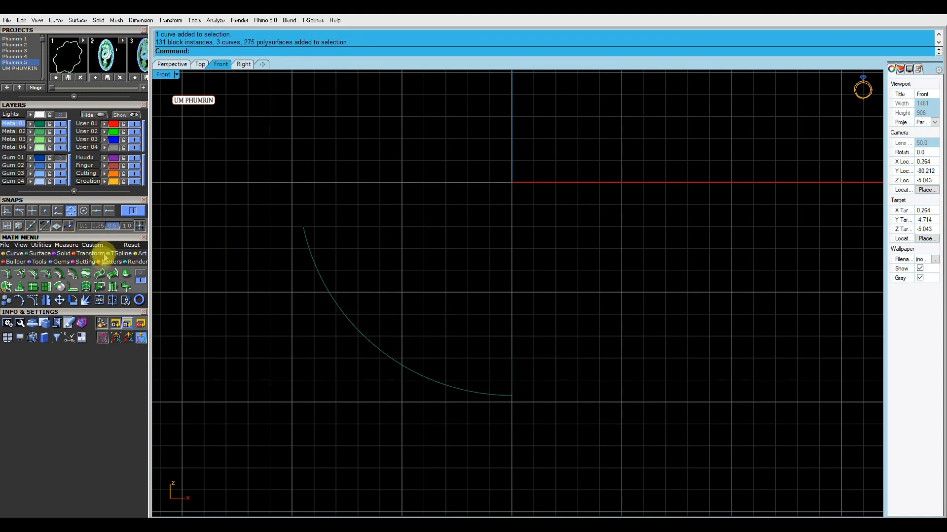
Step: Draw an arc from the vertical line's lower end to the old arc's upper end, with a horizontal start direction
left_click(98, 273)
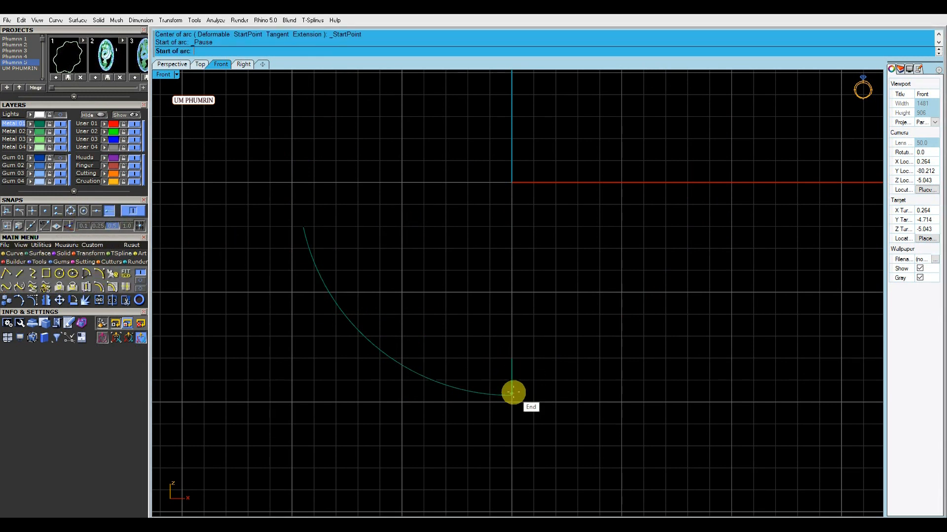
scroll(305, 230, "up", 2)
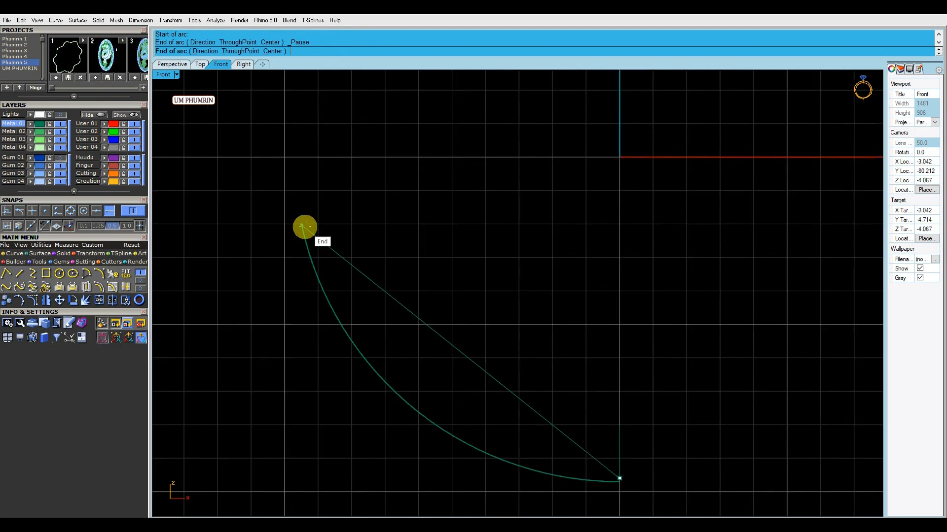
left_click(304, 226)
right_click_drag(304, 376, 357, 257)
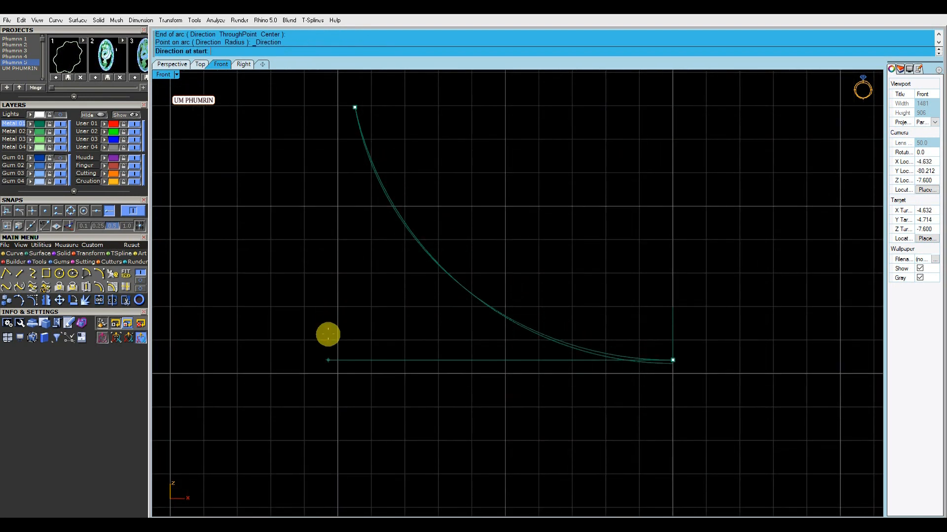
left_click(631, 362)
Step: Delete the old lower arc and the vertical construction line, keeping the new arc
right_click_drag(588, 355, 542, 371)
key("Delete")
left_click_drag(712, 370, 598, 309)
right_click_drag(597, 309, 606, 347)
key("Delete")
left_click(489, 378)
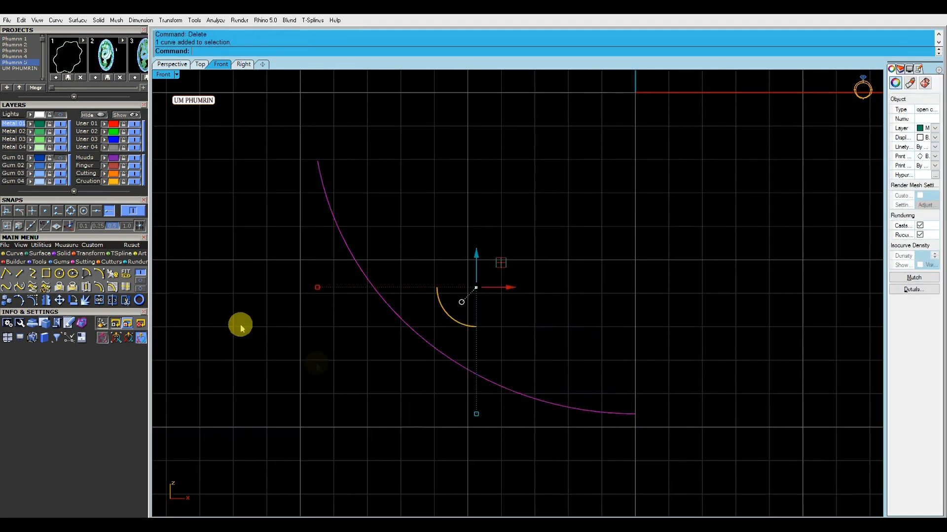
left_click(101, 254)
left_click(126, 271)
left_click(260, 51)
left_click(350, 125)
Step: Show all hidden ring objects again and rebuild the new arc with 9 points and degree 3
left_click(129, 116)
left_click(370, 282)
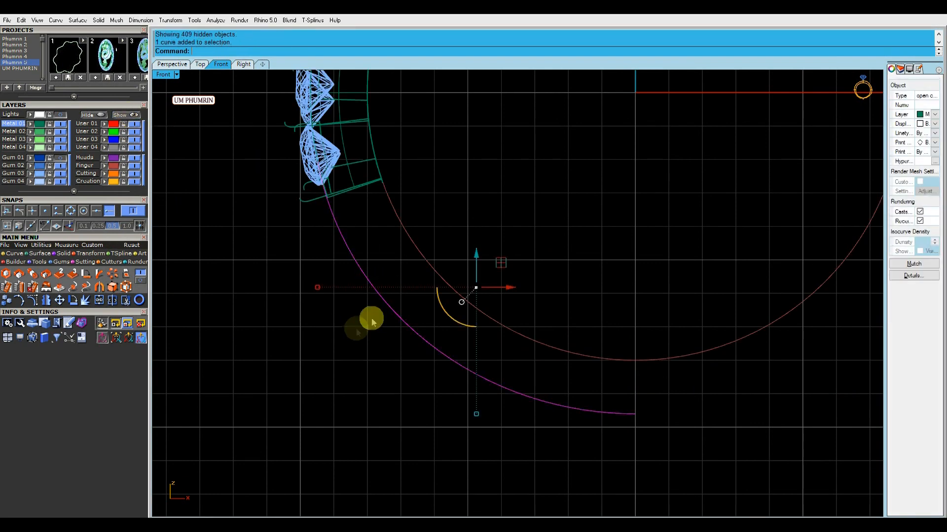
scroll(401, 311, "down", 4)
right_click_drag(401, 310, 398, 347)
key("ctrl+r")
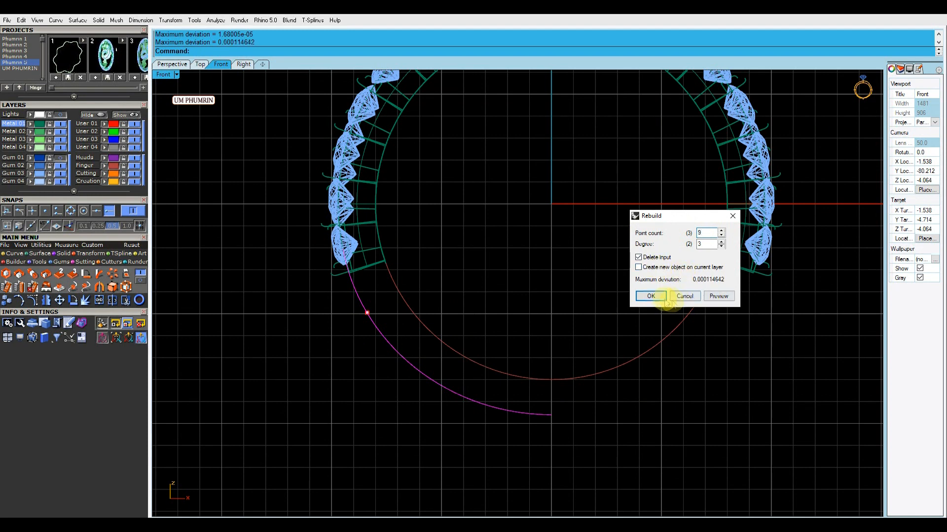
left_click(684, 296)
right_click_drag(496, 272, 493, 252)
Step: In the right view, move the arc sideways to the outer edge of the gem rows and rebuild it
left_click(244, 65)
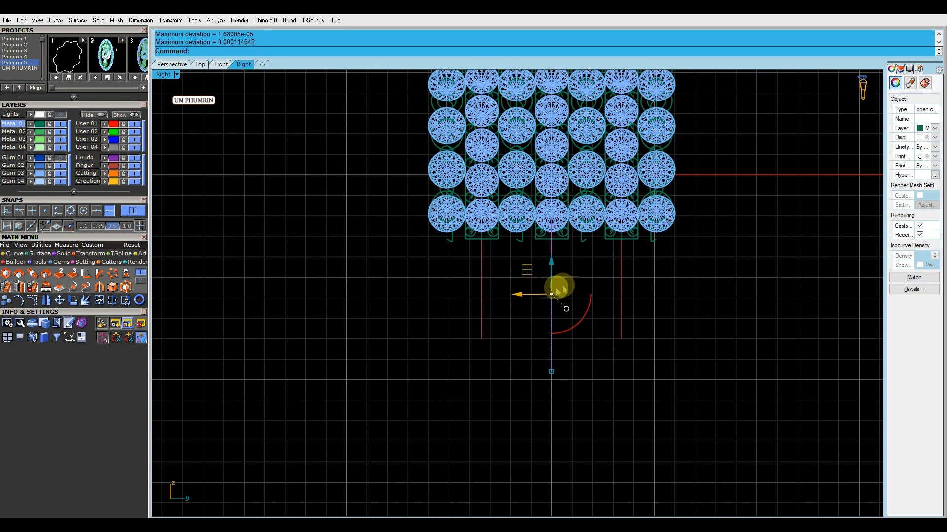
left_click_drag(527, 302, 403, 283)
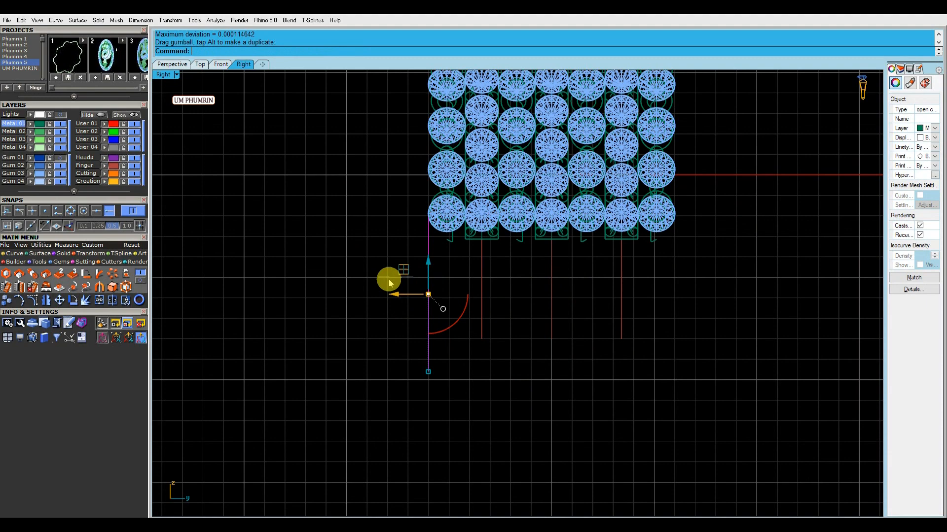
right_click_drag(352, 302, 368, 328)
key("ctrl+r")
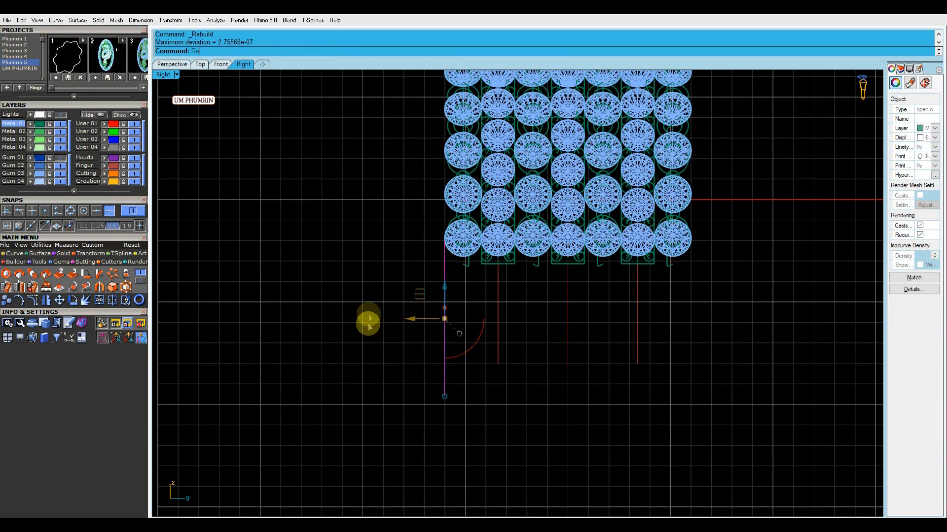
key("Return")
Step: Set up a bounding-box cage edit around the arc and turn off the Near snap
left_click(31, 301)
right_click_drag(419, 320, 396, 298)
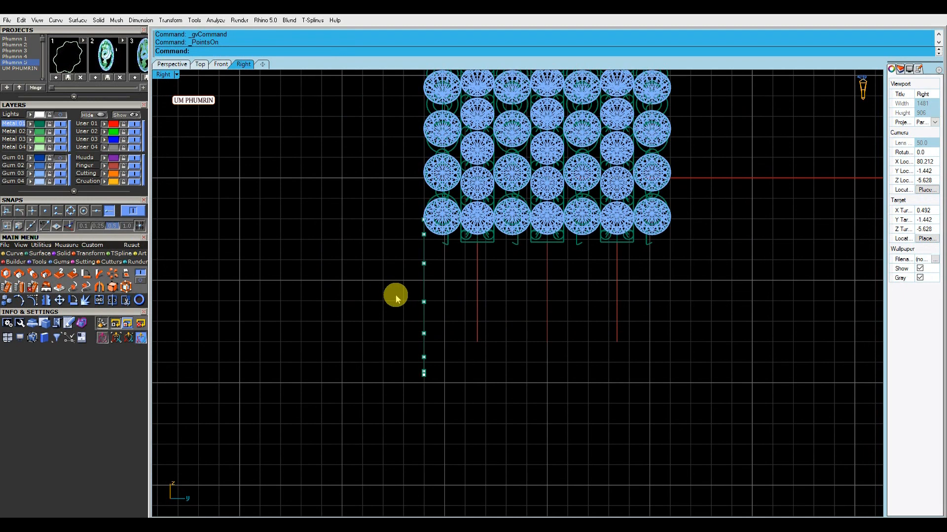
left_click(423, 323)
left_click(125, 287)
left_click(239, 51)
left_click(252, 52)
key("Return")
key("Return")
left_click(110, 211)
Step: Shift the lower rows of cage points inward so the arc tapers from the gem edge toward the ring's centre
right_click_drag(371, 304, 360, 290)
left_click_drag(360, 289, 468, 377)
scroll(445, 345, "up", 2)
left_click_drag(438, 332, 459, 331)
left_click_drag(325, 225, 481, 269)
left_click_drag(439, 237, 447, 236)
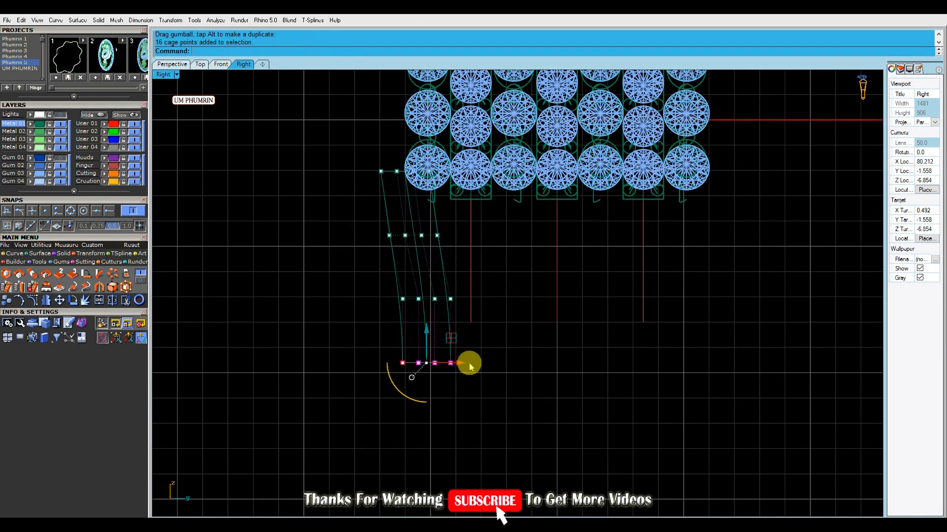
left_click_drag(475, 374, 475, 374)
left_click_drag(323, 234, 520, 392)
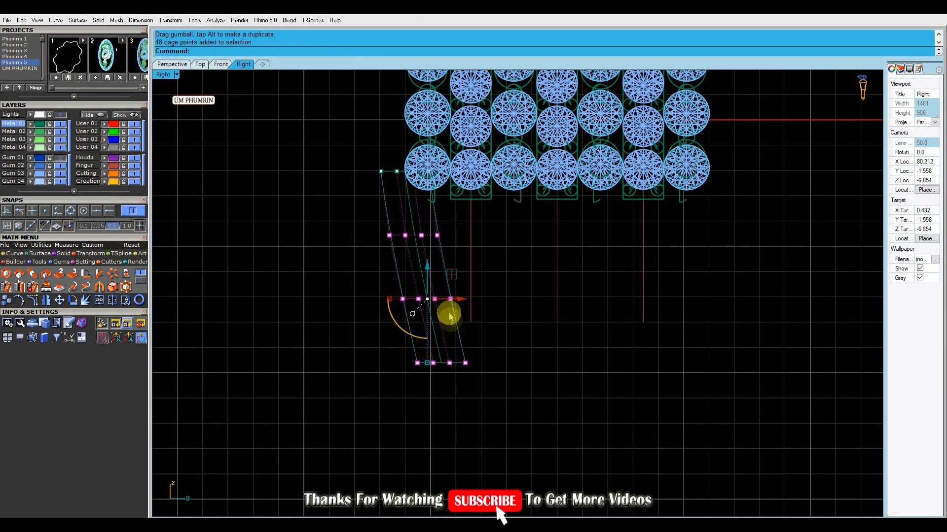
left_click_drag(463, 302, 463, 302)
Step: Delete the control cage, keeping the tapered arc
key("Escape")
key("Escape")
left_click(465, 333)
right_click_drag(499, 347, 515, 382)
key("Delete")
Step: Build a surface between the tapered arc and its mirrored copy and delete the guide curves
left_click(454, 378)
scroll(470, 373, "down", 2)
scroll(470, 373, "down", 2)
key("F5")
key("Delete")
left_click(183, 65)
right_click_drag(497, 245, 508, 298)
Step: Offset the shank surface inward as a solid with a distance of 2, flipping the offset direction
left_click(508, 298)
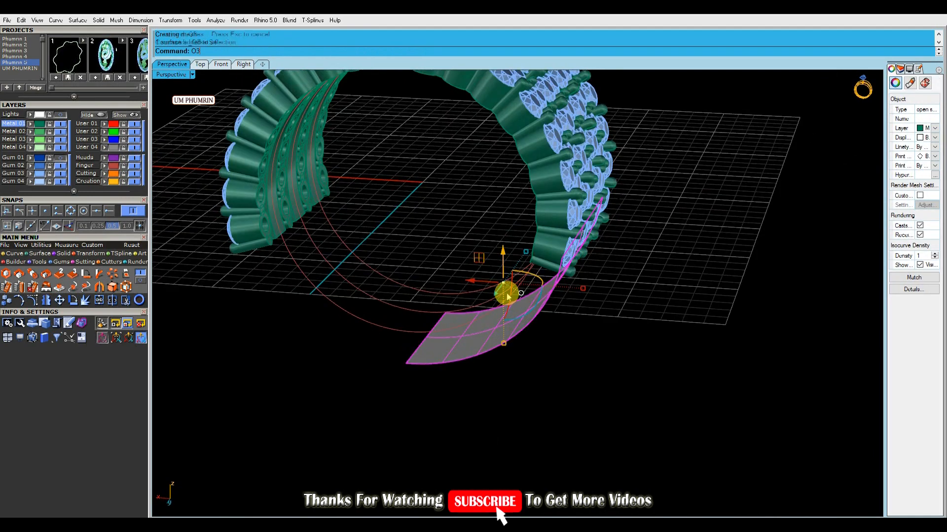
key("Return")
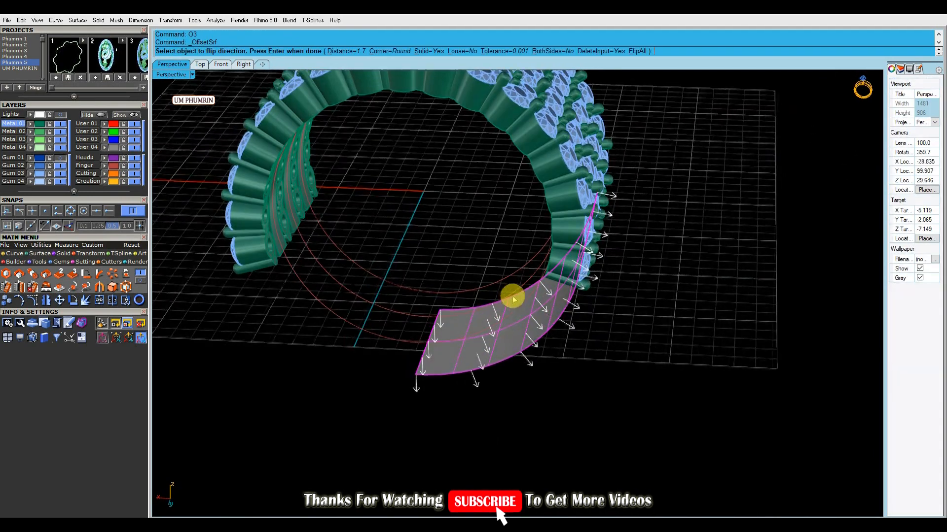
type("f")
key("Return")
type("2")
right_click(510, 295)
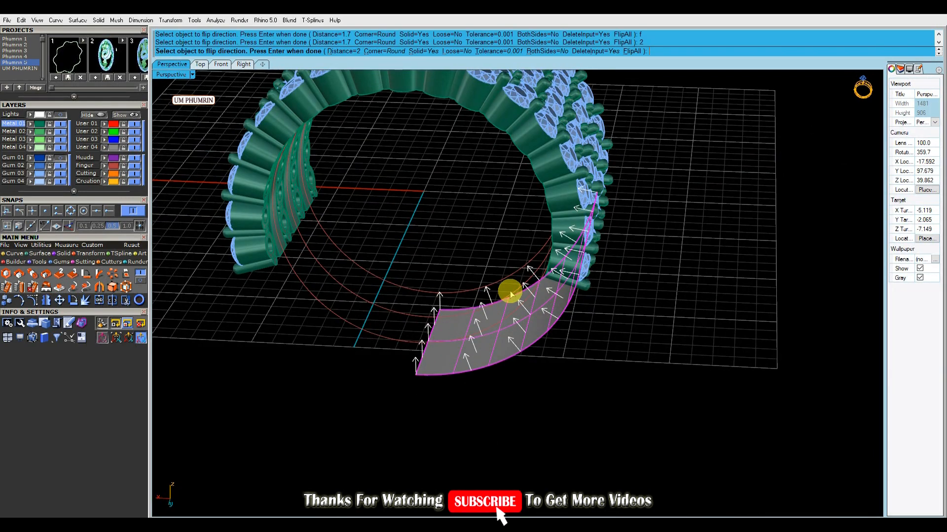
Step: Try to extrude the finger circle into a cylindrical surface
right_click_drag(433, 313, 363, 289)
left_click(387, 304)
type("E")
key("Return")
left_click(291, 51)
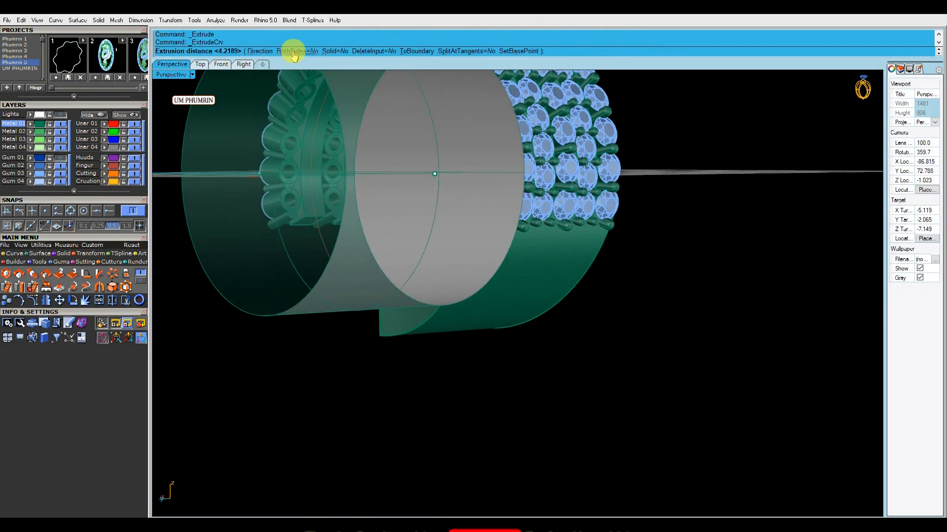
right_click_drag(304, 76, 359, 186)
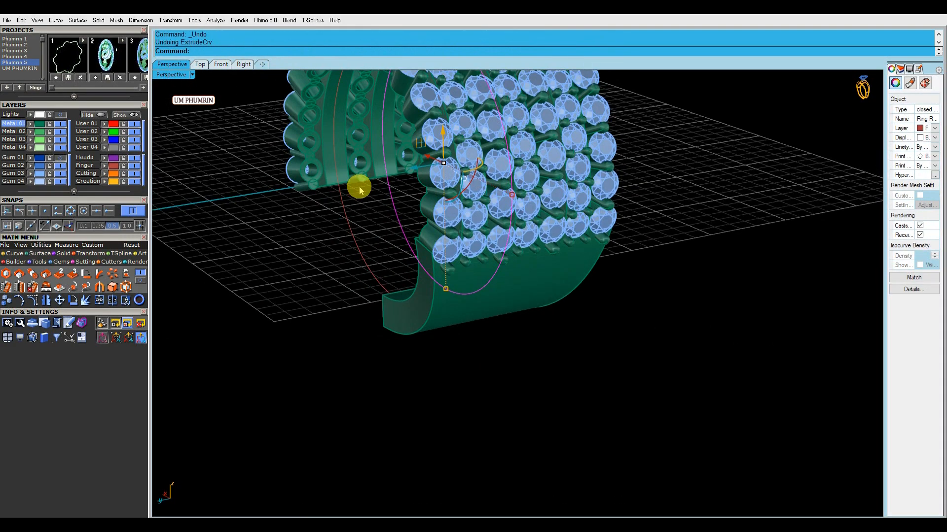
Step: Extrude the finger circle to both sides across the shank and flip the cylindrical surface's direction
left_click(305, 196)
right_click_drag(305, 197, 446, 211)
key("Return")
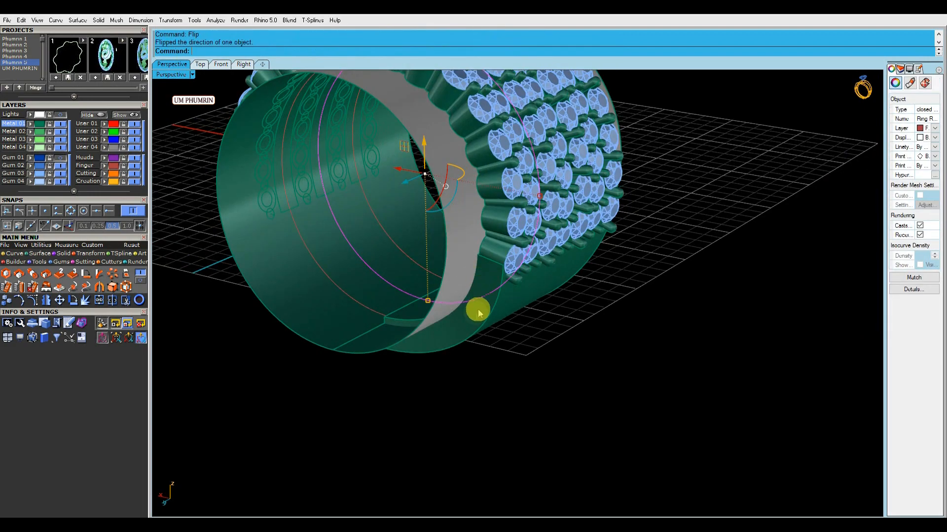
left_click(472, 304)
scroll(453, 303, "up", 2)
left_click(443, 302)
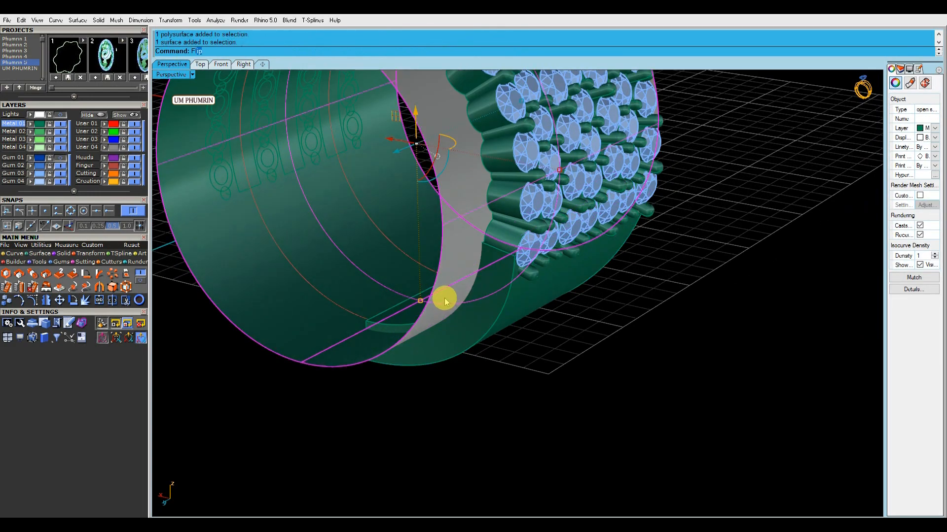
key("Return")
Step: Boolean-subtract the cylindrical surface from the half shank to trim its inside to the finger circle
left_click(470, 345)
type("BD")
key("Return")
left_click(415, 330)
key("Return")
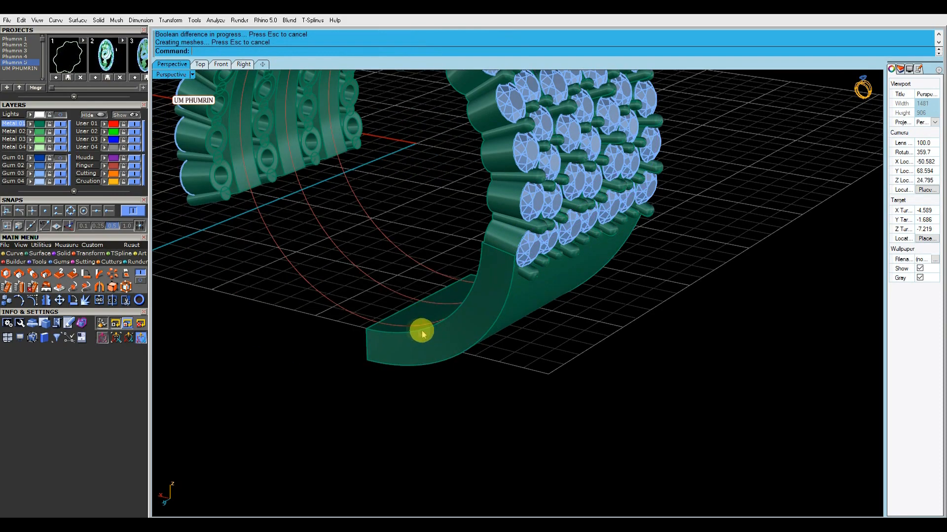
Step: Mirror the half shank to the opposite side of the ring to complete the lower shank
right_click_drag(422, 334, 486, 328)
left_click(492, 327)
scroll(495, 329, "down", 3)
type("M")
key("Return")
left_click(628, 370)
scroll(581, 319, "down", 4)
Step: Fillet the inner and outer side edges of one shank half with a radius of 0.3
right_click_drag(543, 328, 509, 339)
right_click_drag(483, 296, 553, 322)
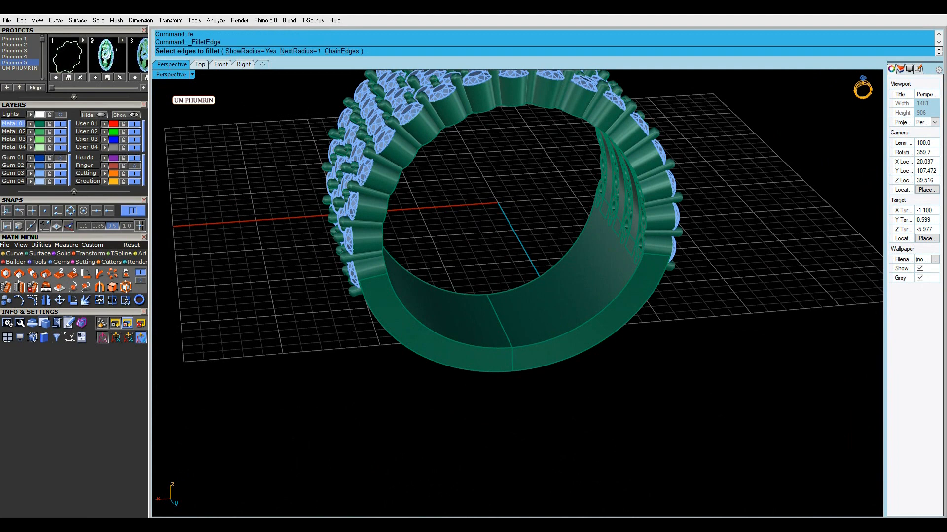
left_click(554, 340)
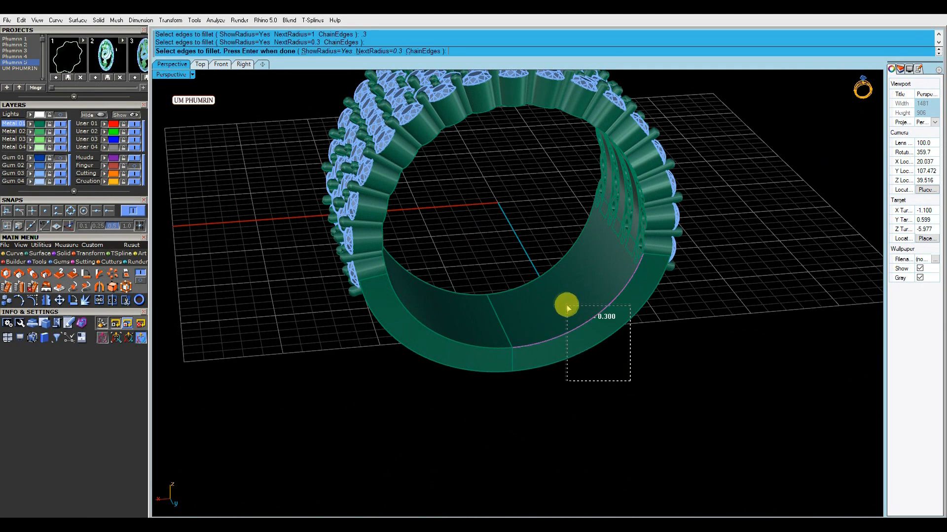
key("Return")
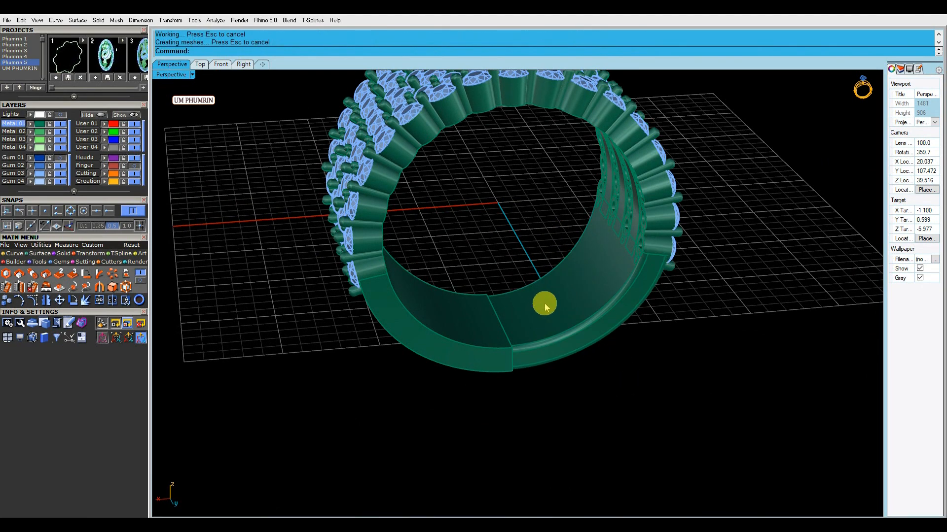
key("Return")
key("Return")
Step: Try to fillet the edges of the lowest bezel opening next to the shank with a radius of 0.1
right_click_drag(508, 318, 577, 341, "shift")
scroll(458, 318, "up", 6)
scroll(459, 318, "down", 4)
scroll(602, 330, "down", 4)
scroll(577, 341, "up", 8)
type("fe")
key("Return")
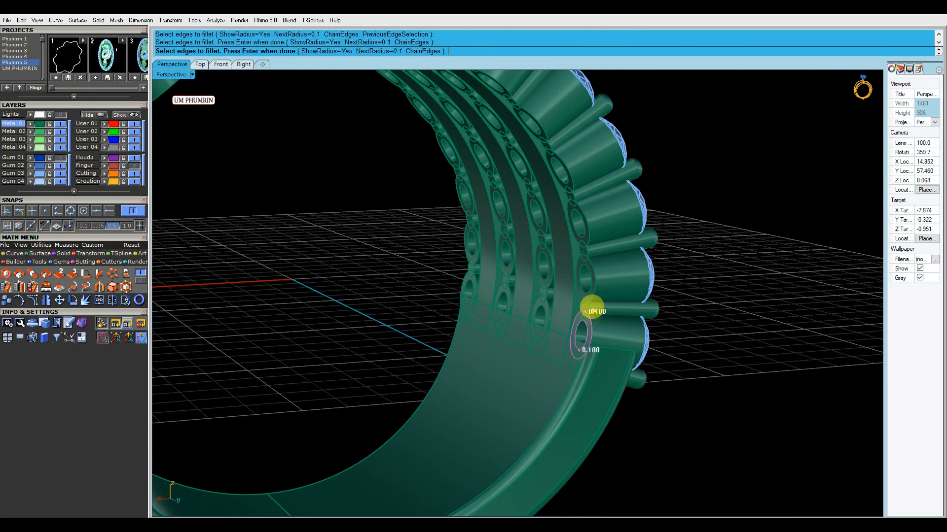
scroll(592, 316, "up", 2)
left_click(593, 291)
key("Return")
Step: Undo the last bezel edge fillet and hide the construction grid
scroll(594, 224, "down", 7)
right_click_drag(600, 232, 607, 318)
key("ctrl+z")
scroll(630, 258, "down", 5)
key("F7")
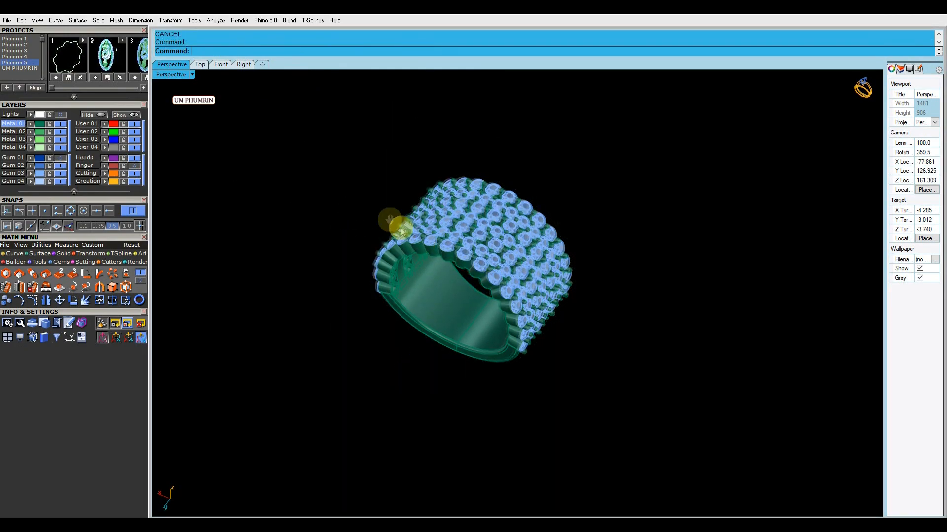
Step: Set the perspective view to the Working Shade display mode and turn off surface isocurves
right_click_drag(393, 219, 377, 204, "shift")
right_click(170, 77)
left_click(245, 380)
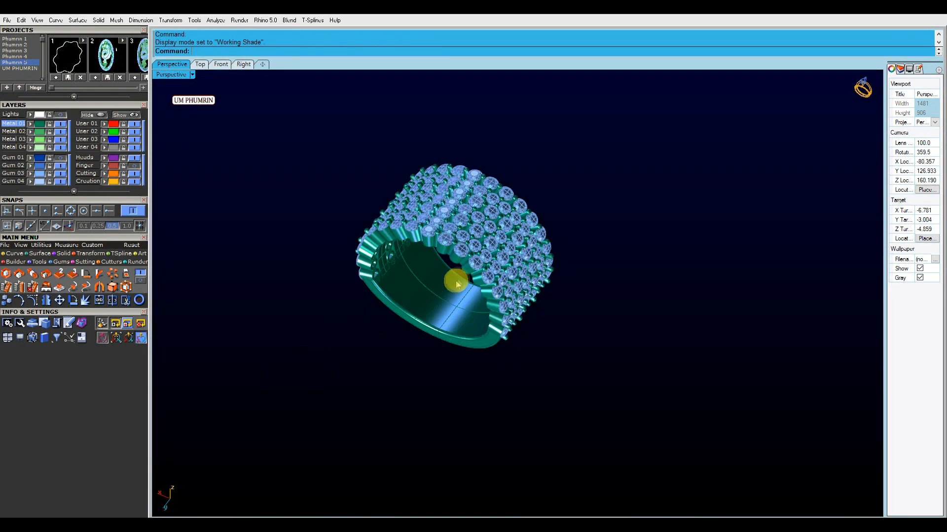
left_click(909, 69)
left_click(920, 166)
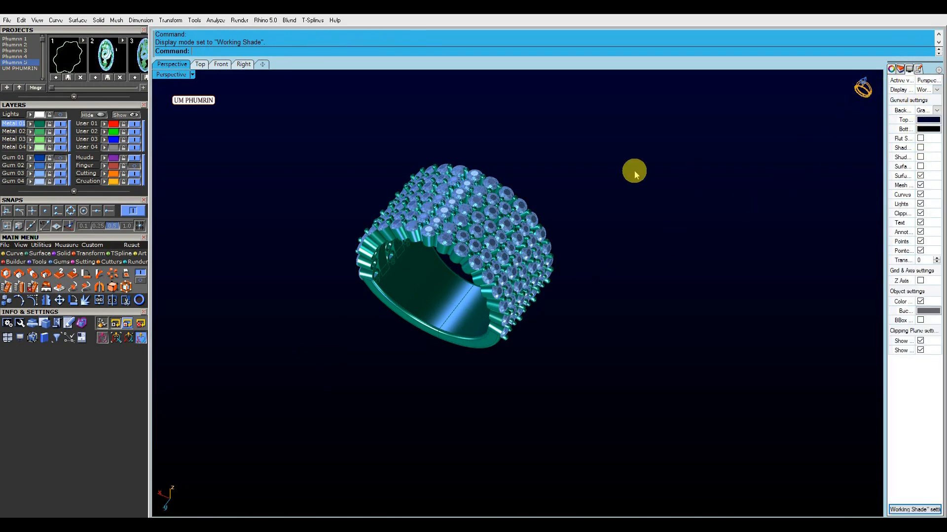
Step: Set the perspective view to the Plastic display mode
right_click_drag(647, 188, 531, 202)
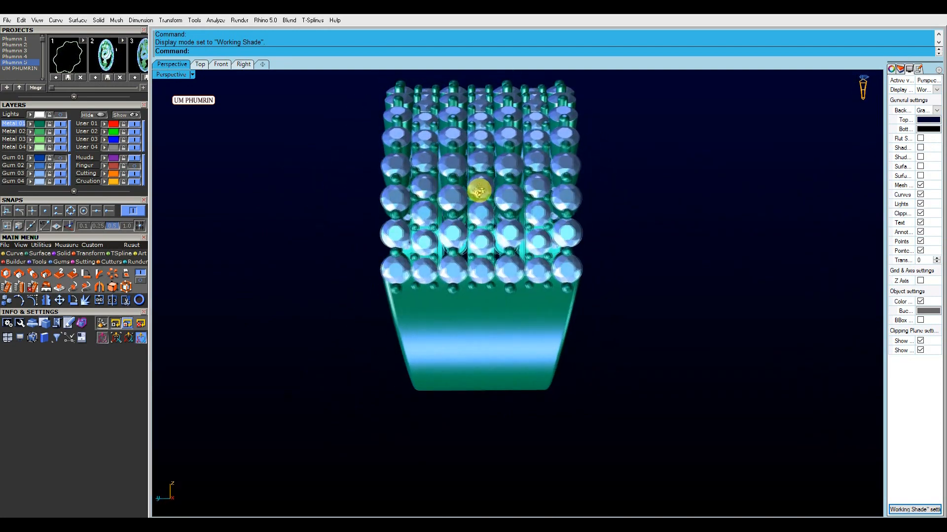
right_click_drag(479, 192, 434, 184)
left_click(183, 79)
left_click(236, 289)
right_click_drag(300, 184, 395, 128)
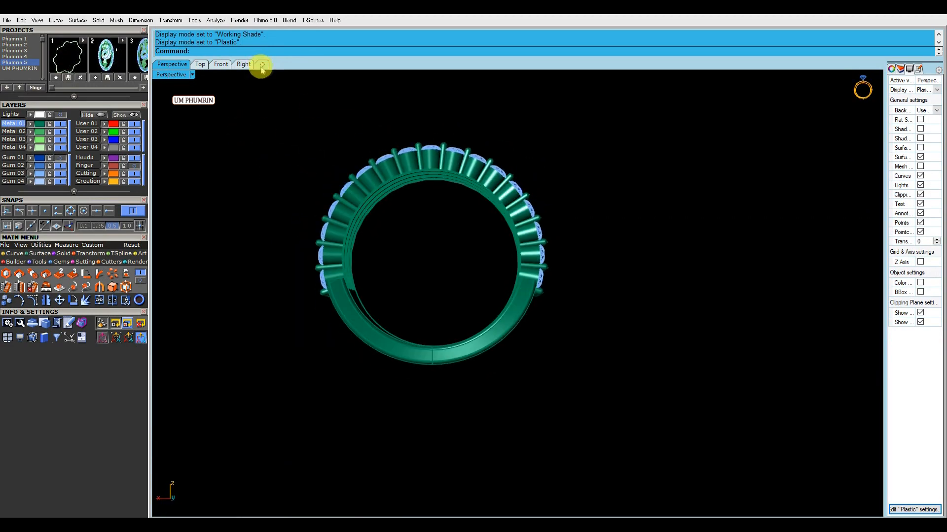
Step: Check the ring in the front and perspective views, and save the model file
left_click(221, 65)
right_click_drag(491, 205, 467, 224)
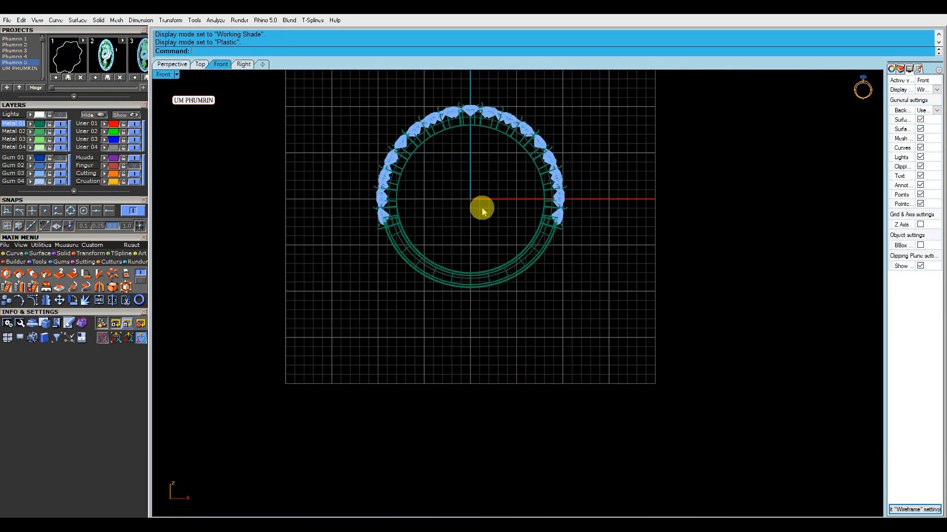
left_click(172, 64)
mouse_move(481, 217)
right_mouse_down()
mouse_move(528, 249)
mouse_move(510, 192)
mouse_move(306, 194)
mouse_move(289, 155)
mouse_move(454, 296)
mouse_move(361, 156)
mouse_move(361, 199)
mouse_move(354, 154)
mouse_move(364, 155)
right_mouse_up()
key("ctrl+s")
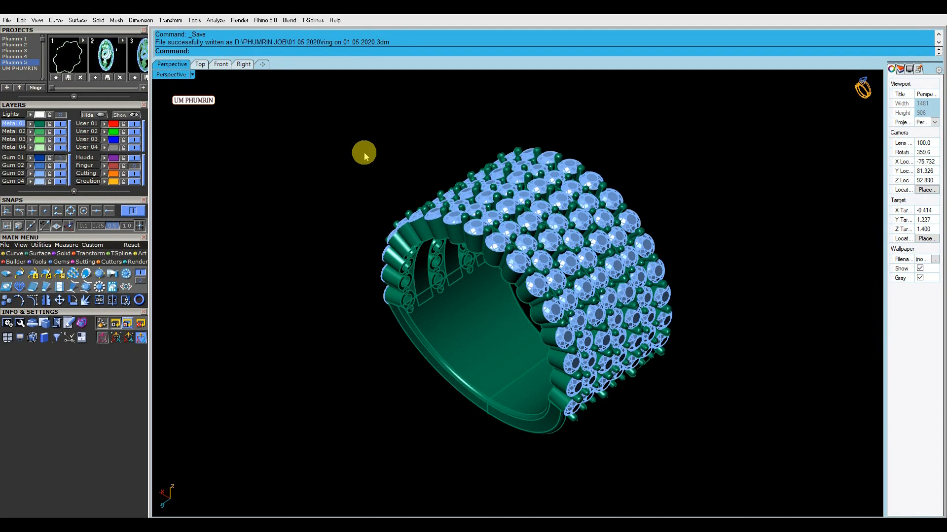
Step: Examine the shaded ring in the front, right and perspective views
left_click(220, 65)
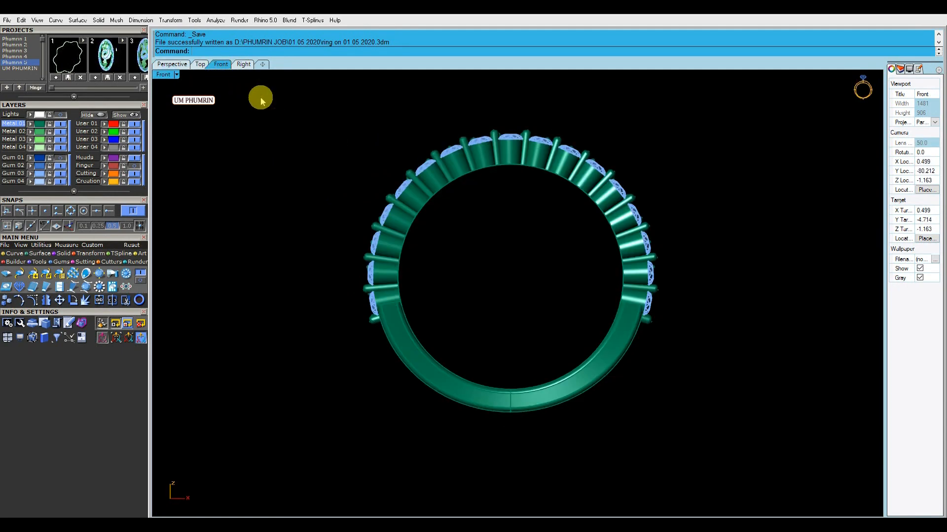
left_click(243, 64)
left_click(181, 65)
right_click_drag(367, 180, 343, 186)
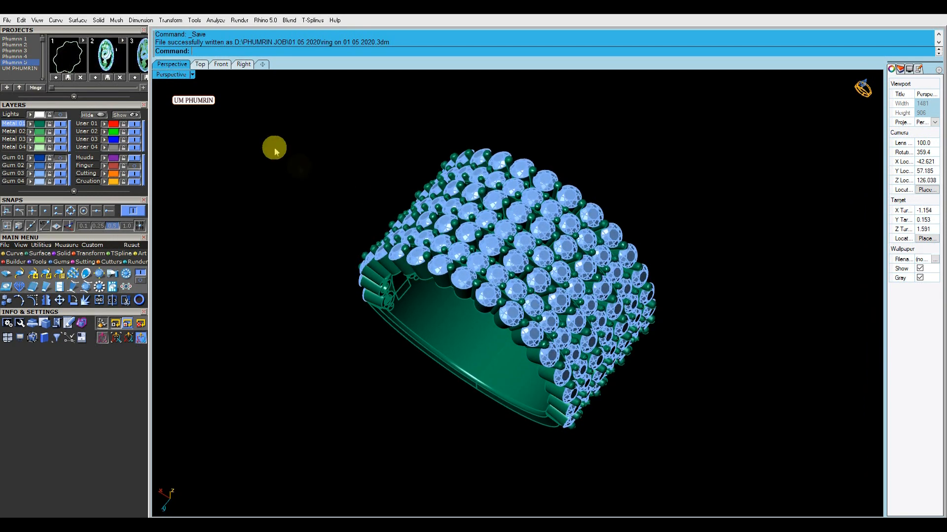
left_click(910, 69)
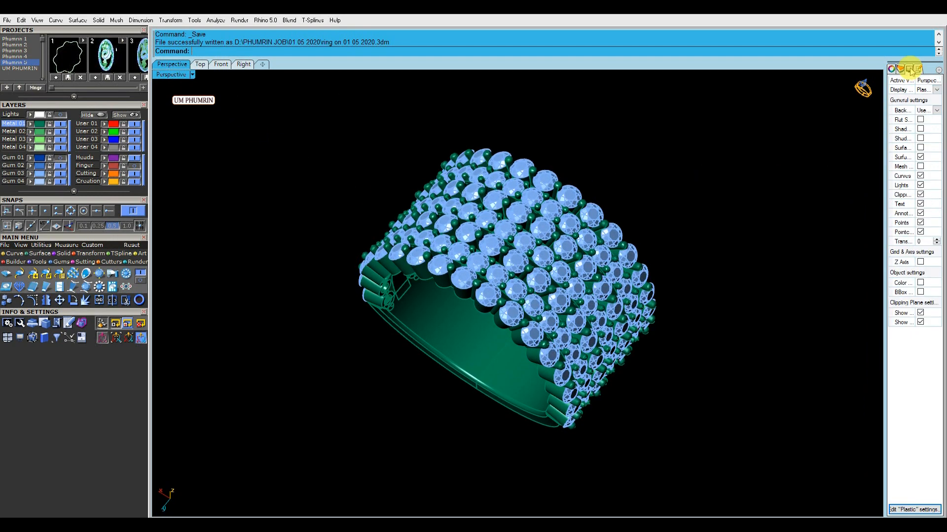
left_click(920, 157)
left_click(920, 156)
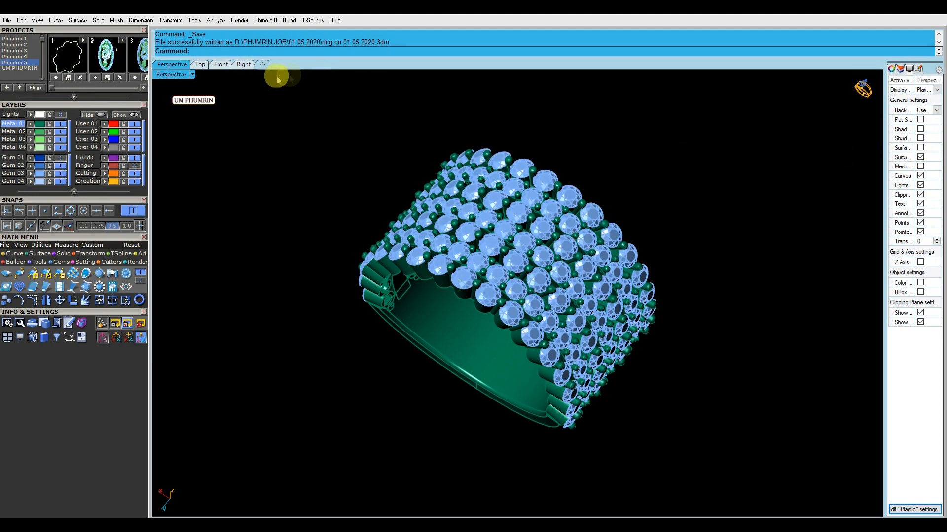
Step: Set the perspective view to the Working Shade display mode and save the model file
left_click(187, 74)
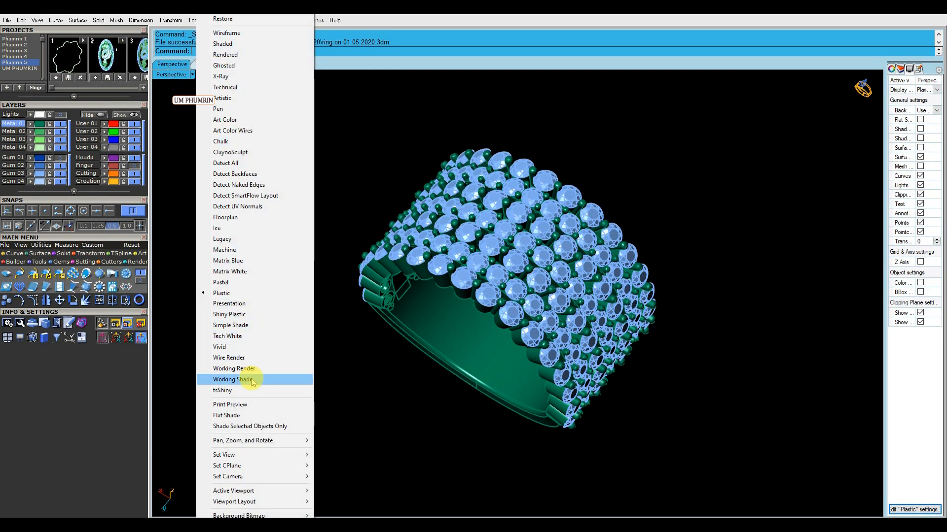
left_click(233, 379)
right_click_drag(317, 281, 269, 230)
key("ctrl+s")
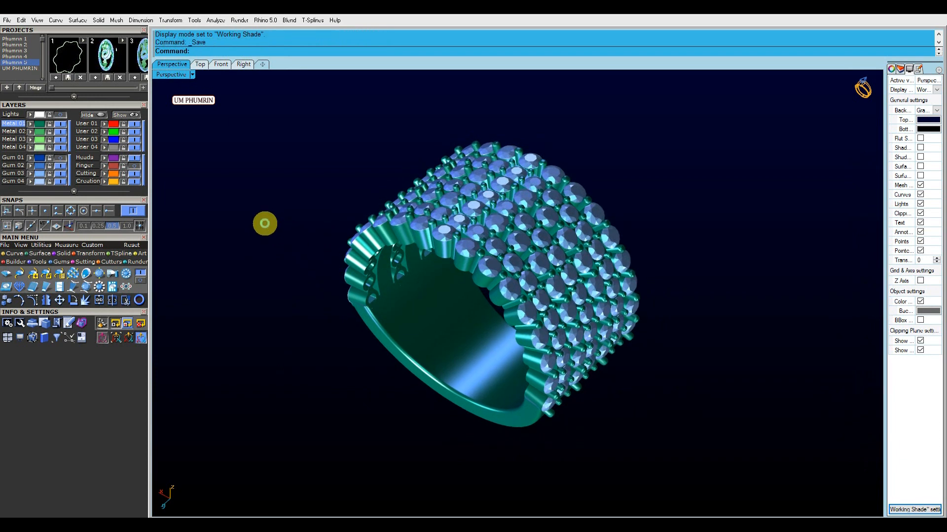
right_click(229, 192)
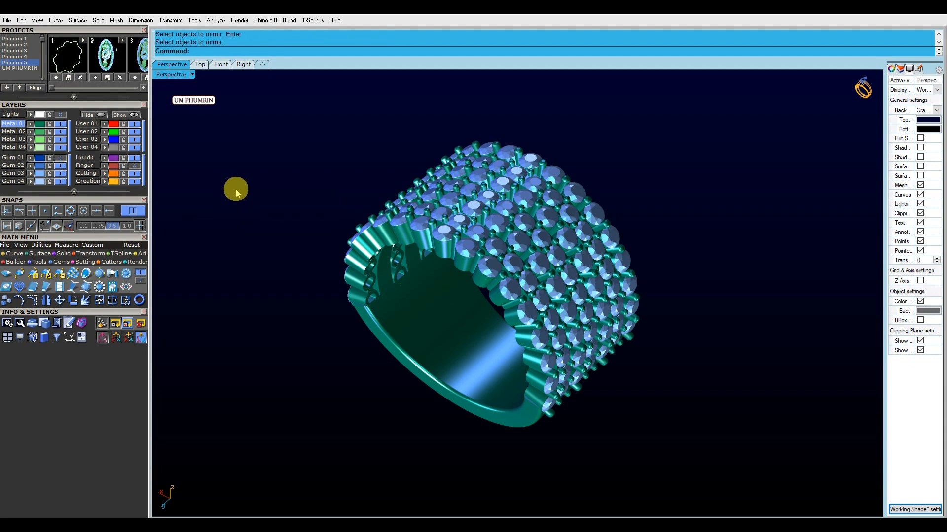
right_click_drag(236, 190, 671, 301)
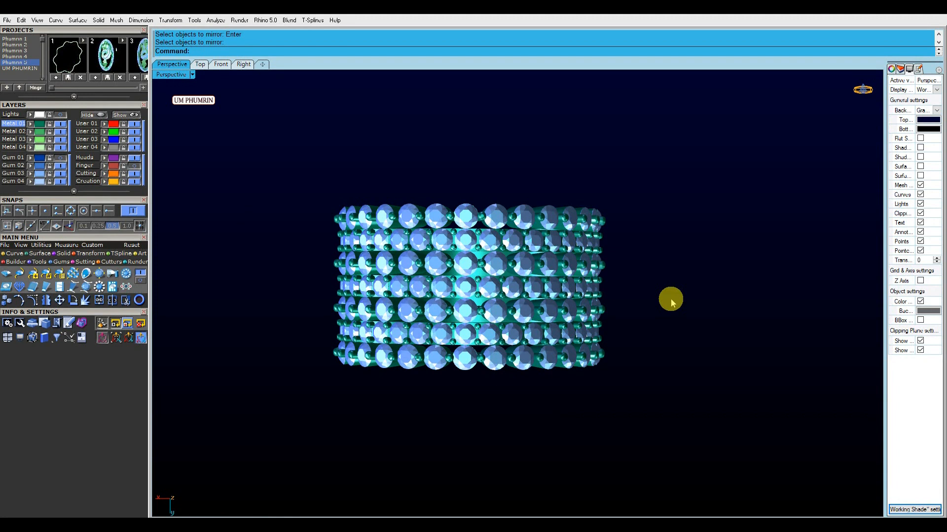